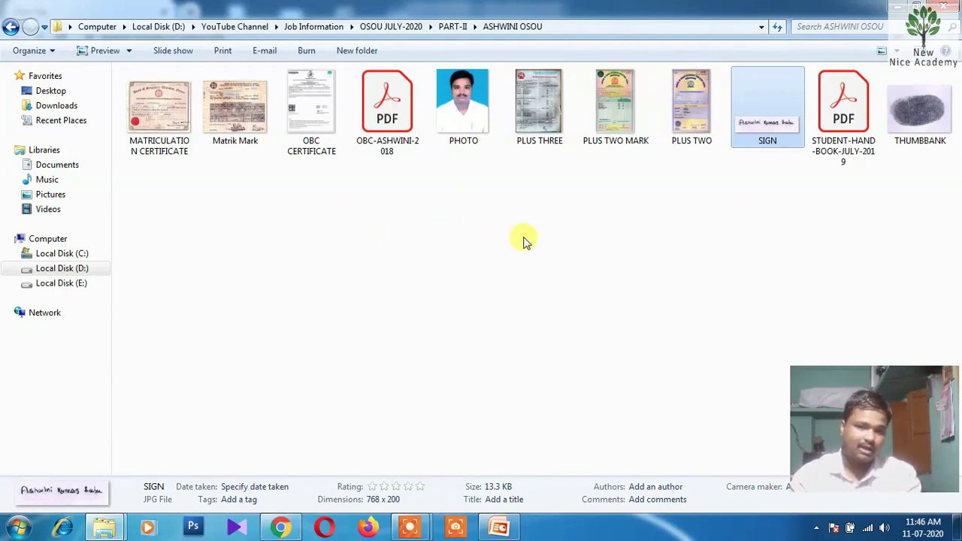
# Create a new text document named 'ID AND PASSWORD' in the applicant's folder and open it
pyautogui.rightClick(302, 244)
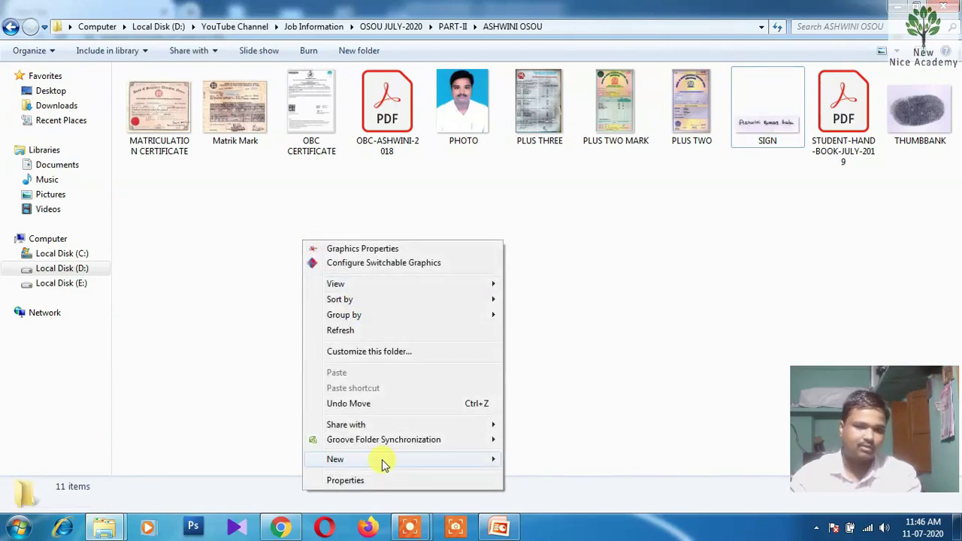
pyautogui.moveTo(380, 459)
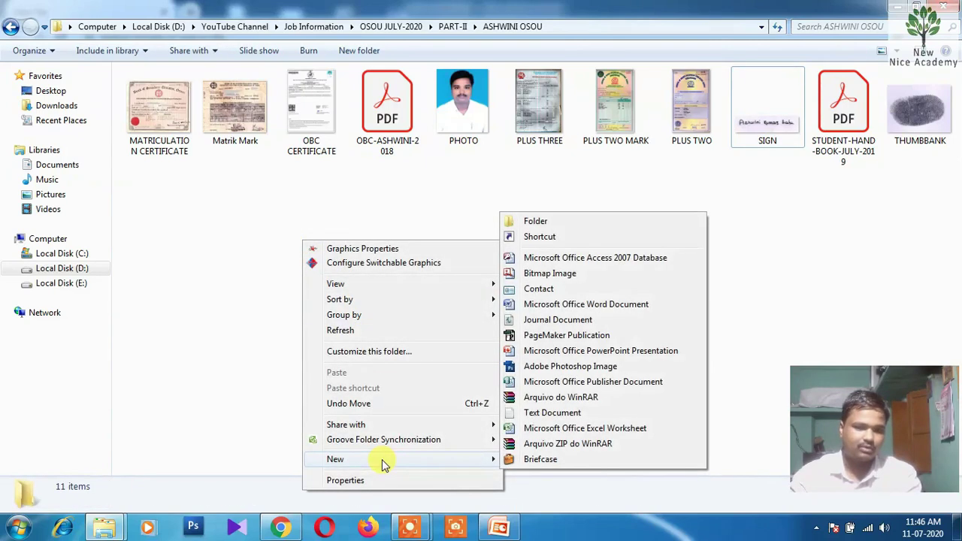
pyautogui.click(556, 412)
pyautogui.press('BackSpace')
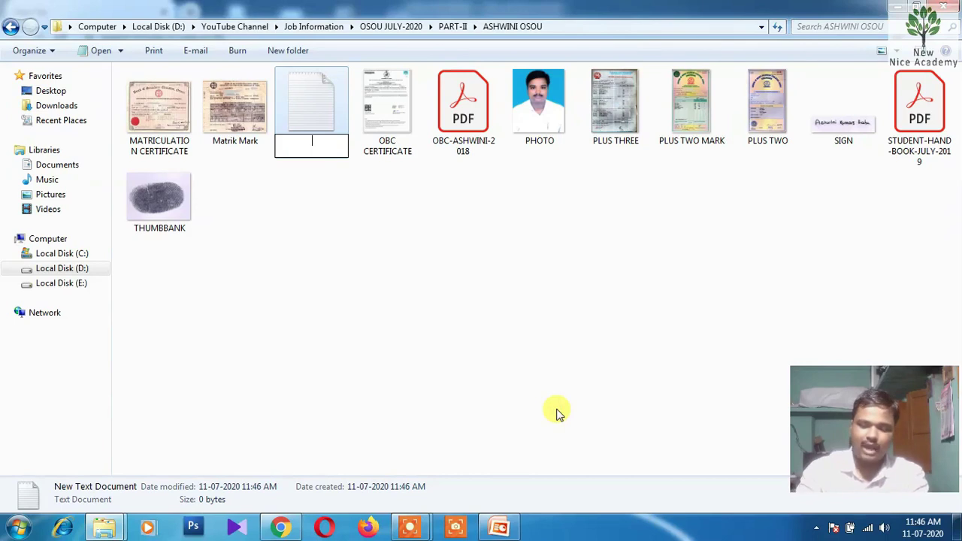
pyautogui.write('ID')
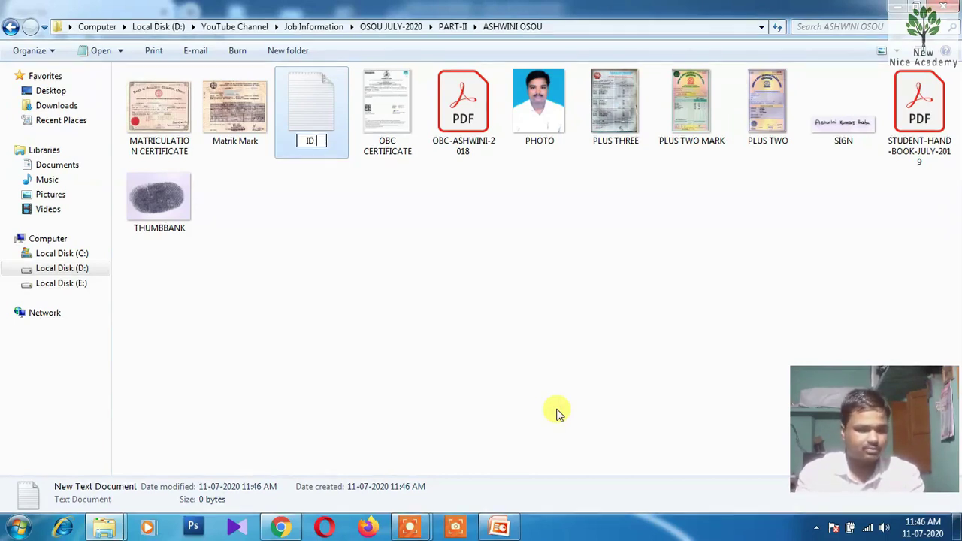
pyautogui.write(' ADN')
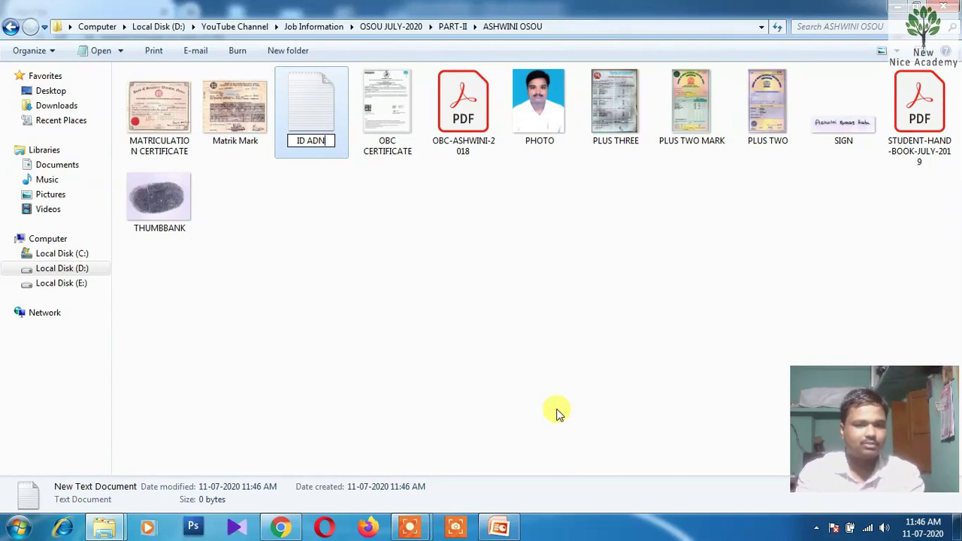
pyautogui.press('BackSpace')
pyautogui.press('BackSpace')
pyautogui.write('ND PA')
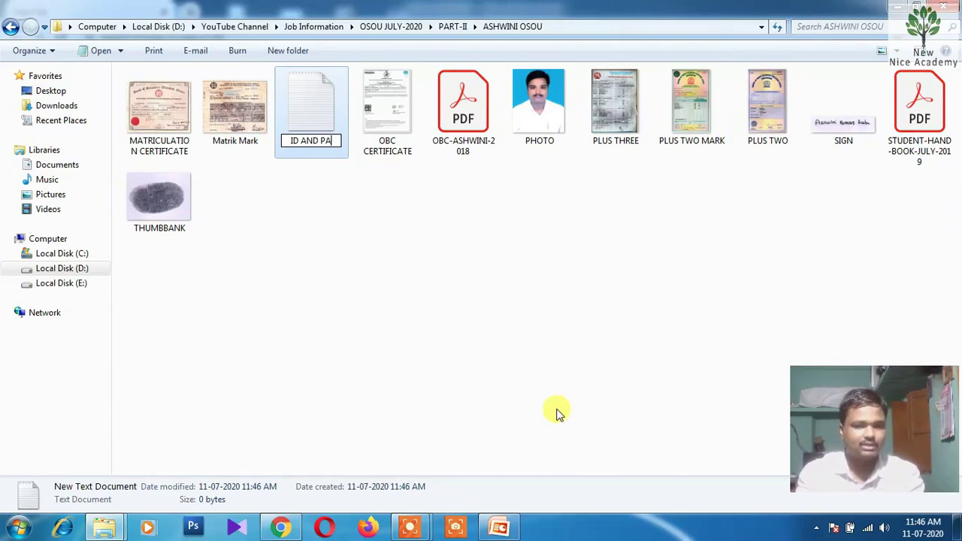
pyautogui.write('SSWORD')
pyautogui.press('Return')
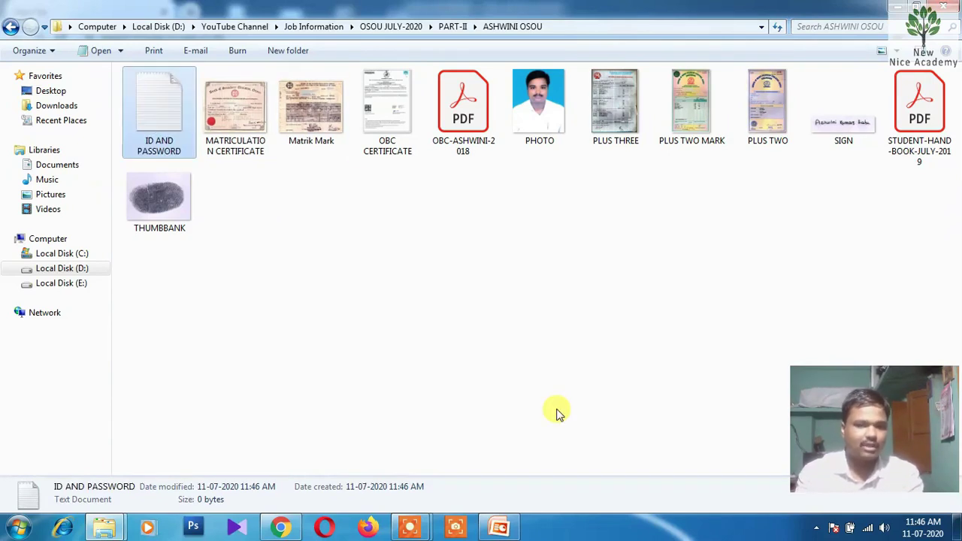
pyautogui.doubleClick(180, 130)
# Move the blank ID AND PASSWORD Notepad window up and left, then return to the browser
pyautogui.moveTo(567, 148); pyautogui.dragTo(485, 117)
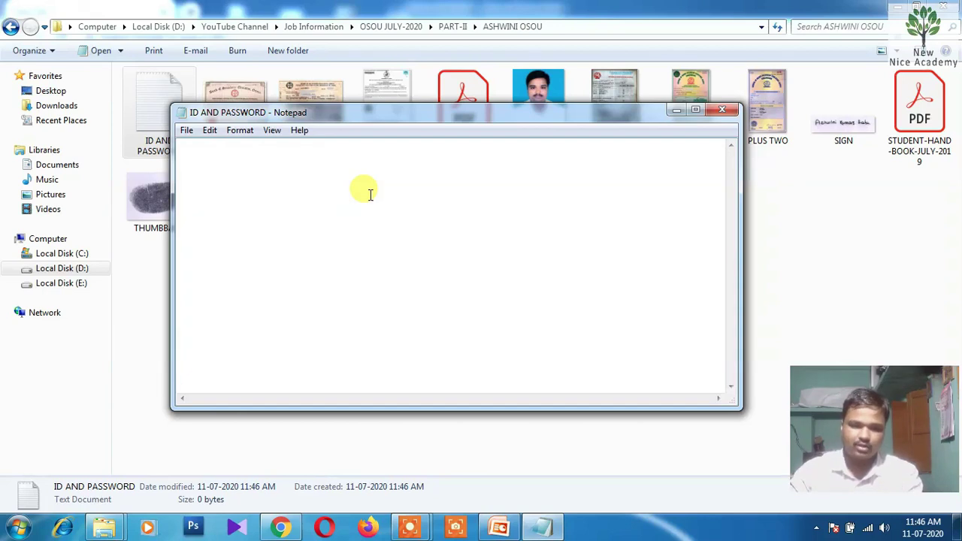
pyautogui.click(280, 527)
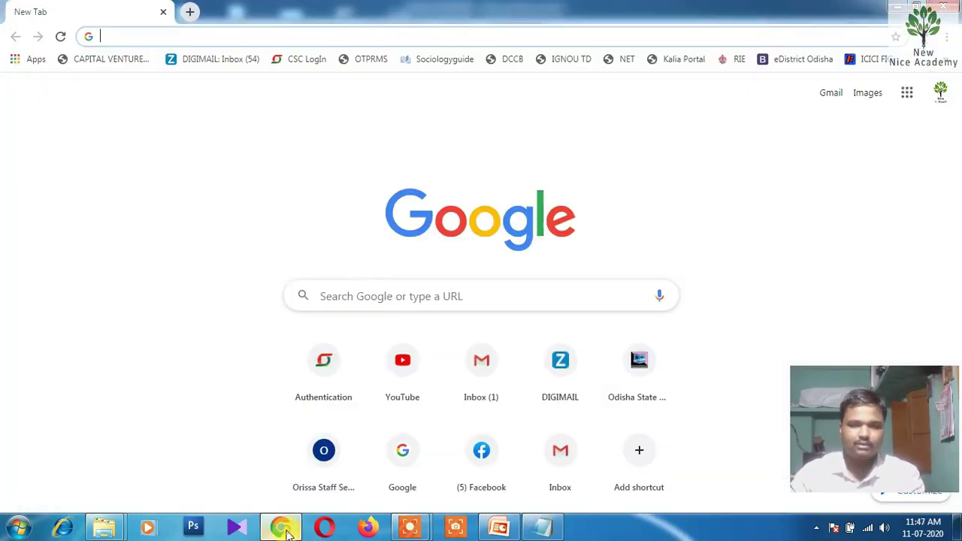
# Load the osou.ac.in website in Chrome's address bar
pyautogui.click(264, 34)
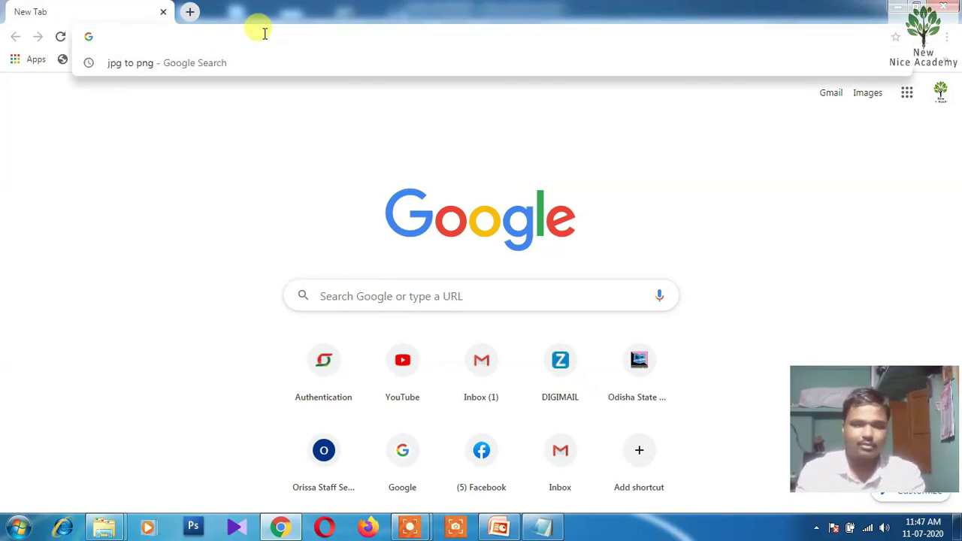
pyautogui.write('OSO')
pyautogui.press('Return')
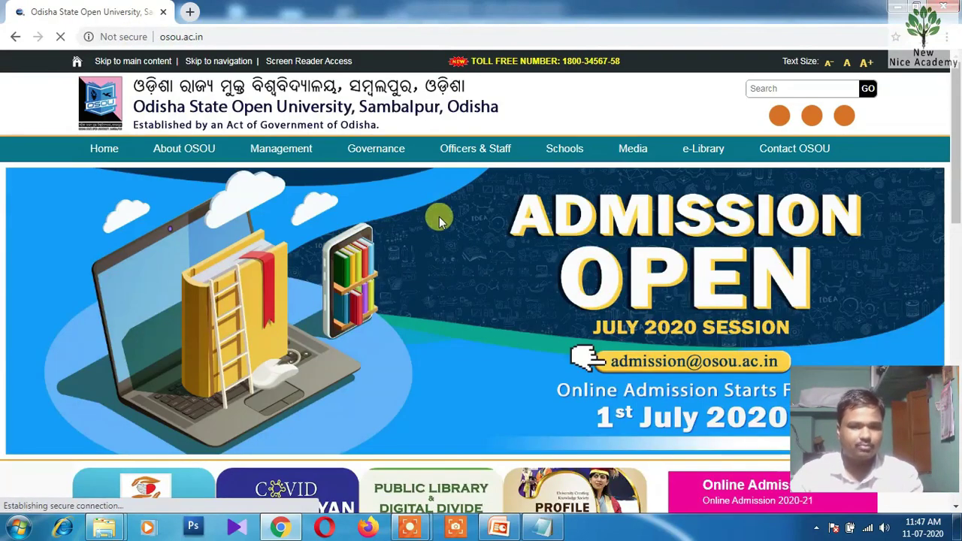
# Scroll the OSOU home page and open the Online Admission 2020-21 link
pyautogui.scroll(-3, 449, 224)
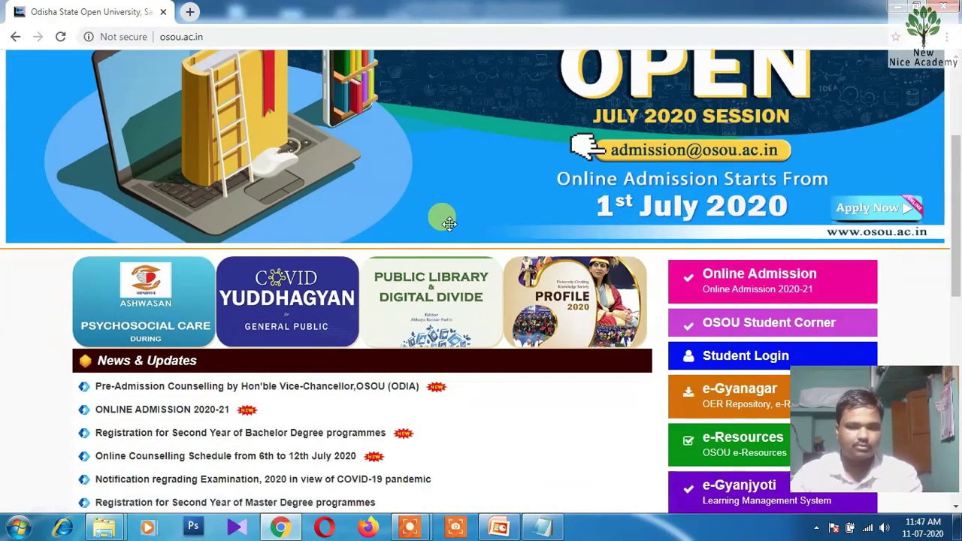
pyautogui.scroll(-1, 445, 216)
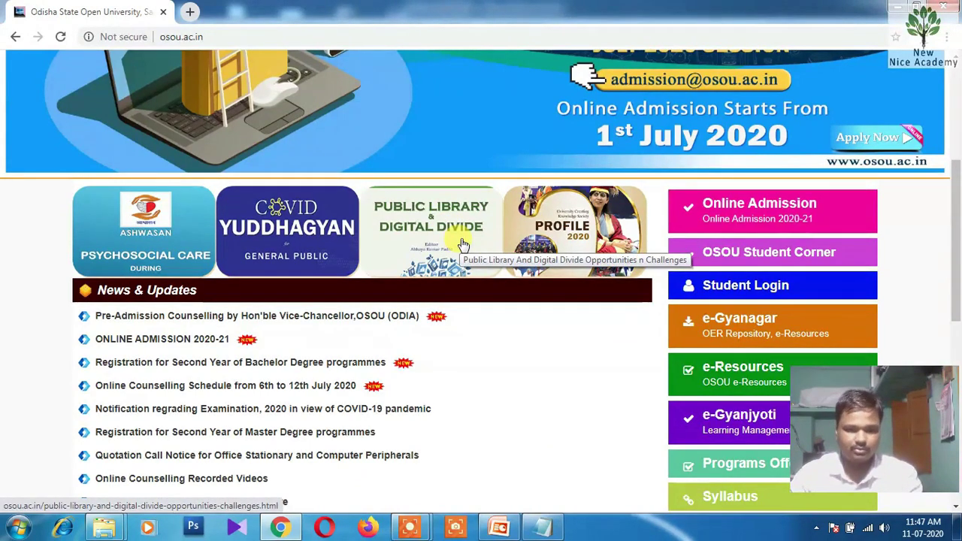
pyautogui.scroll(-1, 537, 378)
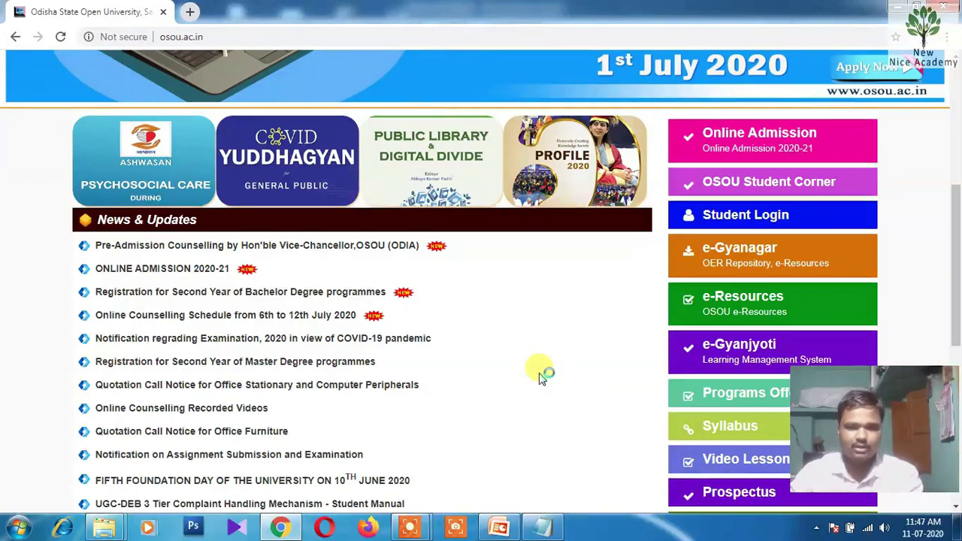
pyautogui.scroll(3, 539, 376)
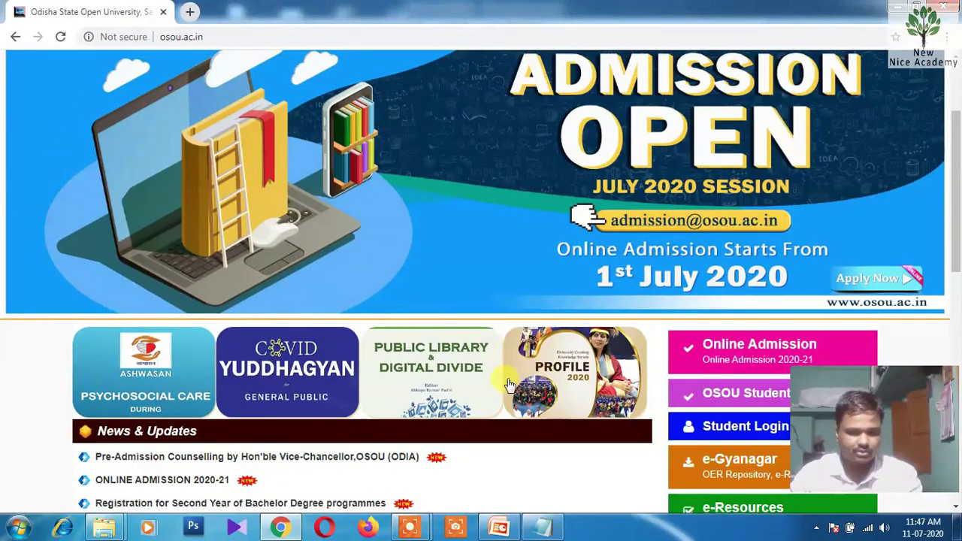
pyautogui.scroll(-5, 509, 384)
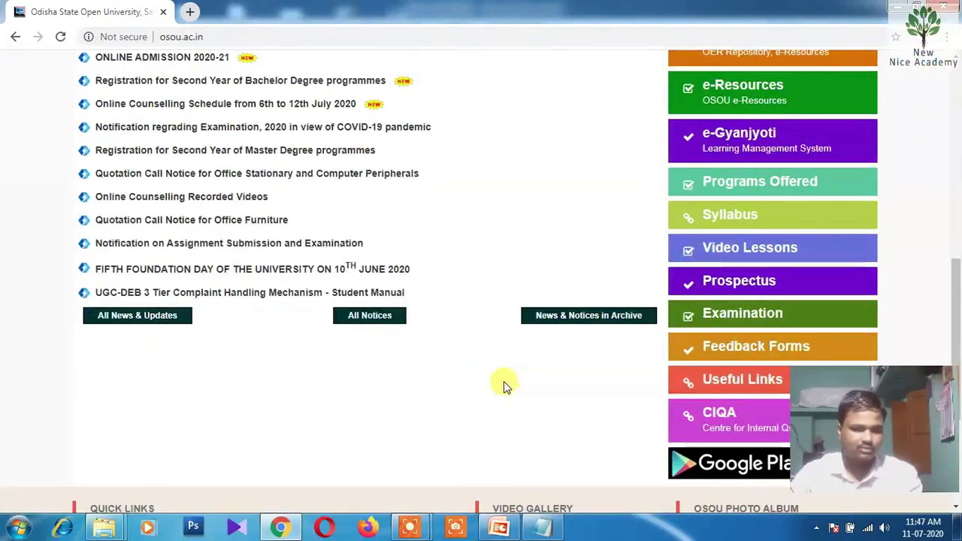
pyautogui.scroll(8, 503, 383)
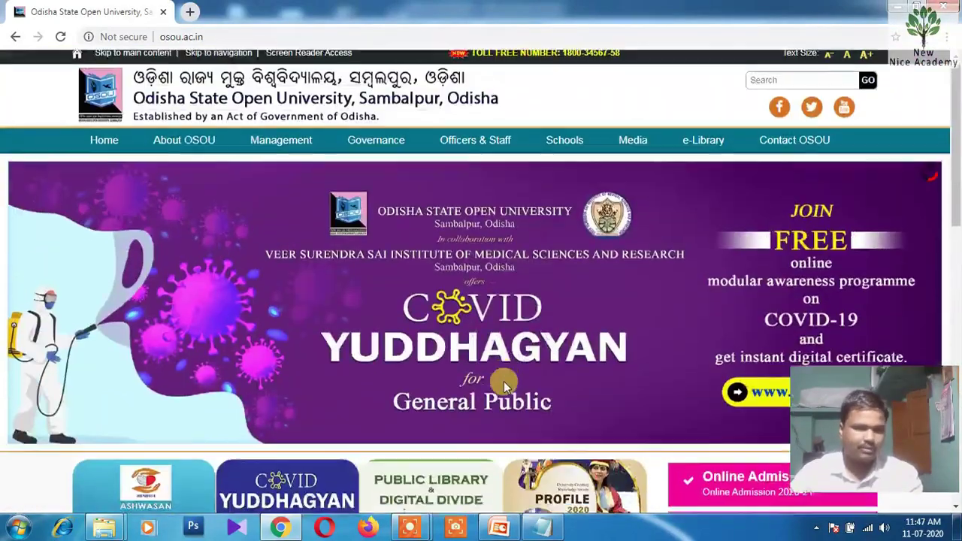
pyautogui.scroll(-6, 496, 384)
pyautogui.scroll(-3, 484, 383)
pyautogui.scroll(6, 476, 378)
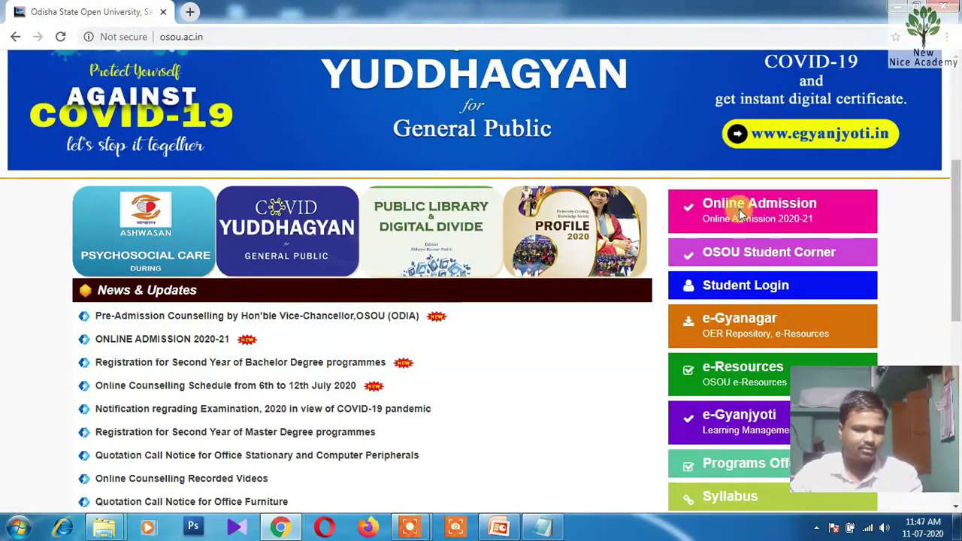
pyautogui.click(740, 214)
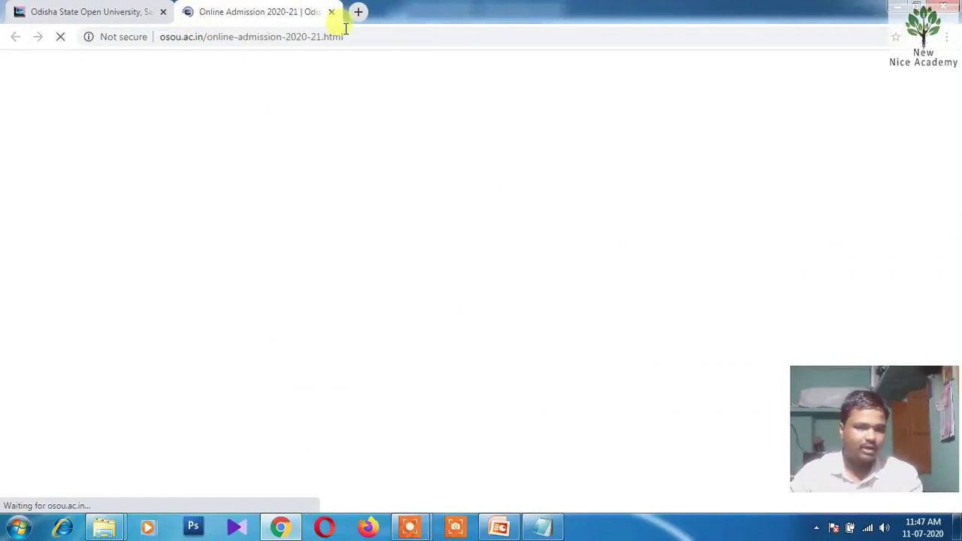
# Scroll the Online Admission 2020-21 page and go to the online admission portal
pyautogui.scroll(-4, 295, 255)
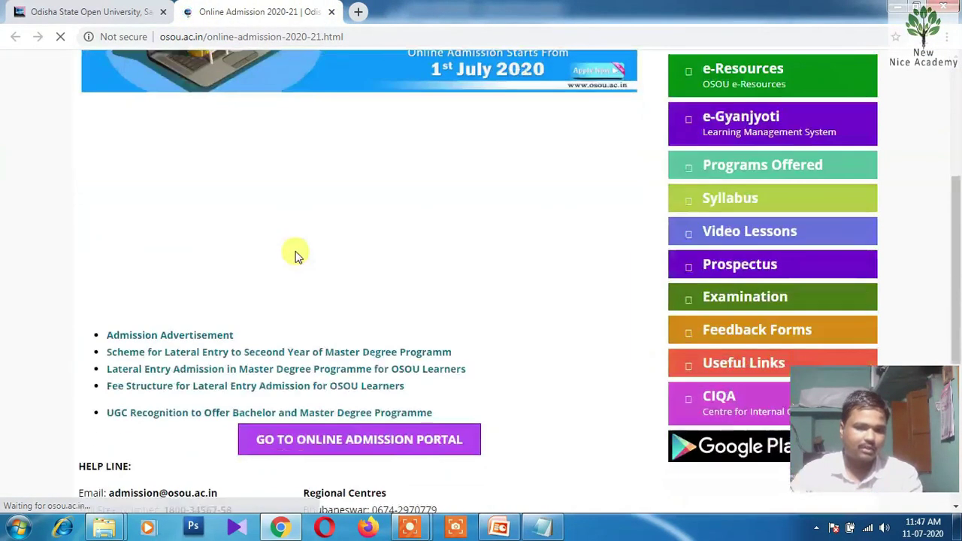
pyautogui.scroll(-2, 296, 253)
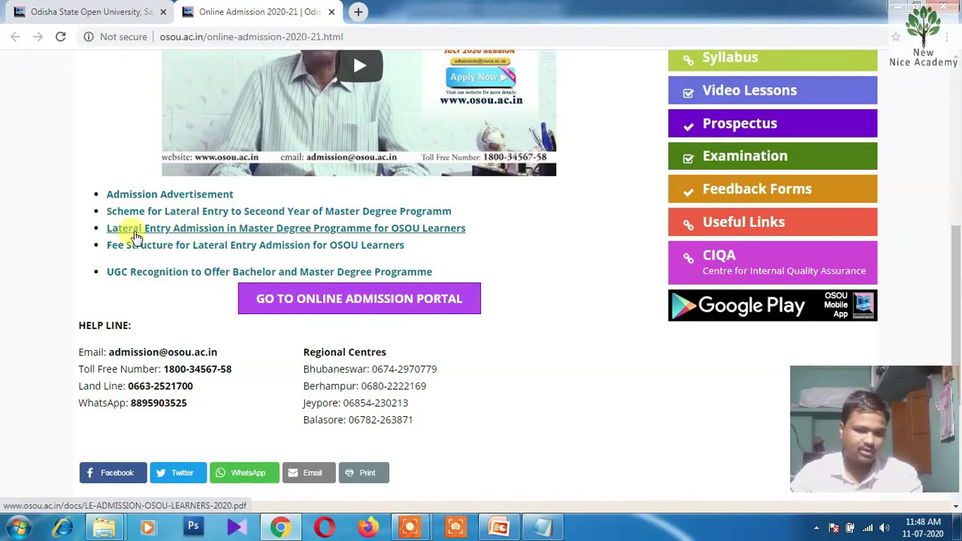
pyautogui.scroll(-1, 270, 229)
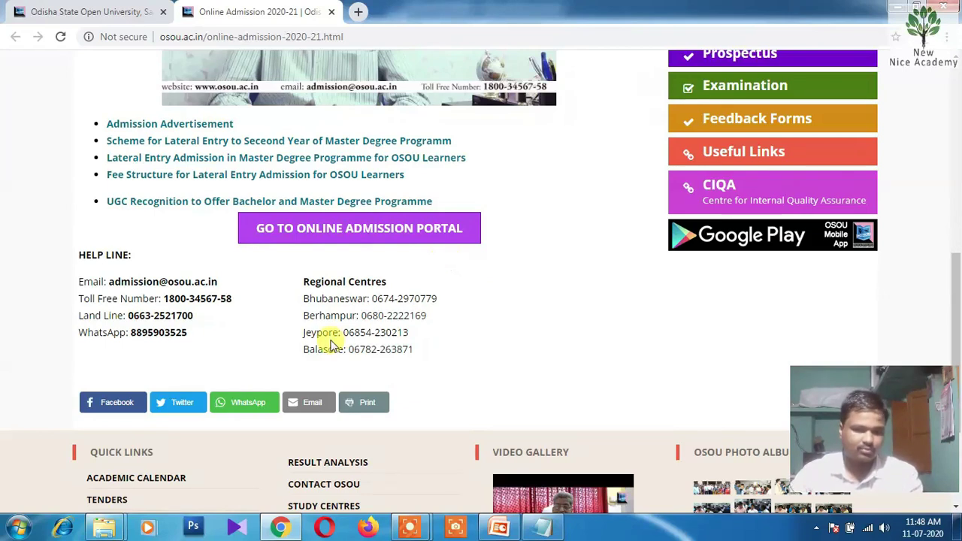
pyautogui.scroll(3, 258, 398)
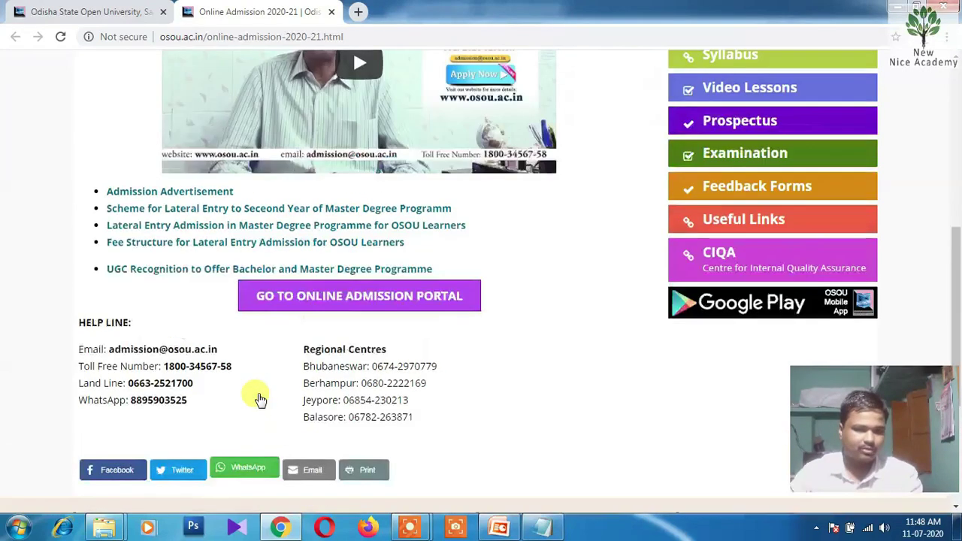
pyautogui.scroll(-2, 258, 398)
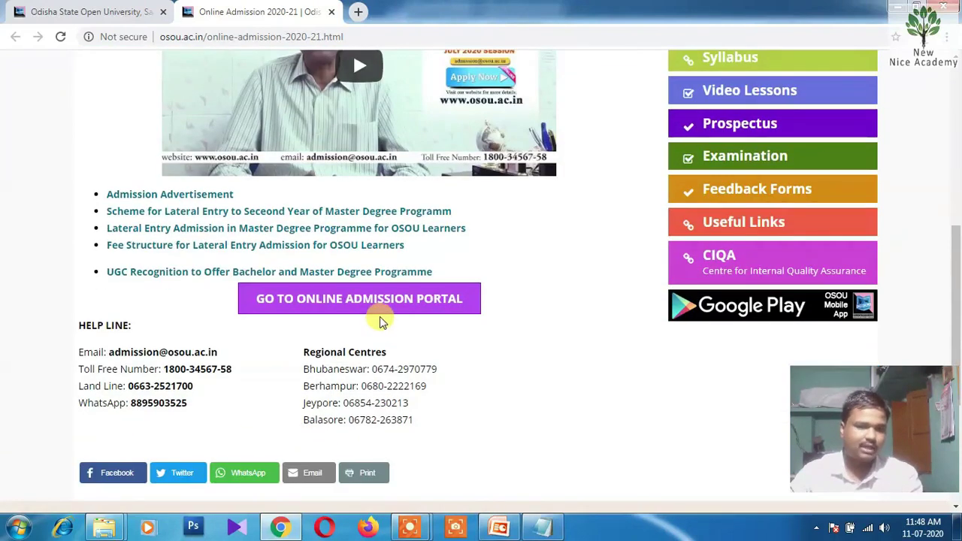
pyautogui.click(336, 304)
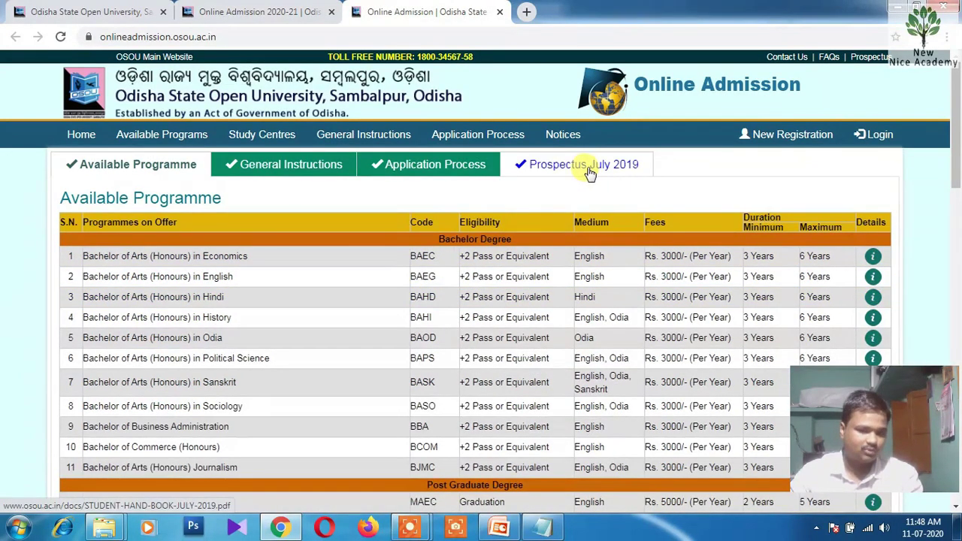
# Open the Prospectus July 2019 handbook PDF and bring up its find bar
pyautogui.click(590, 171)
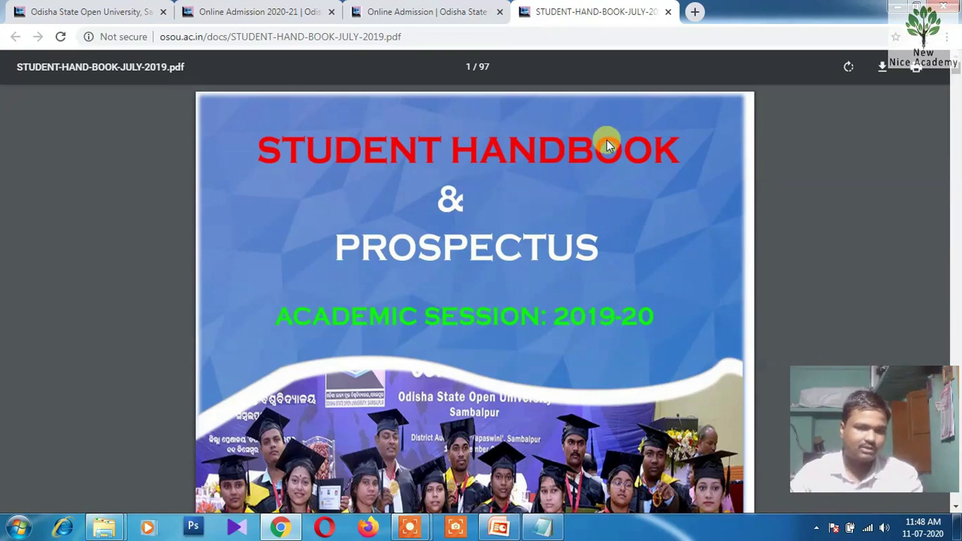
pyautogui.hotkey('ctrl', 'f')
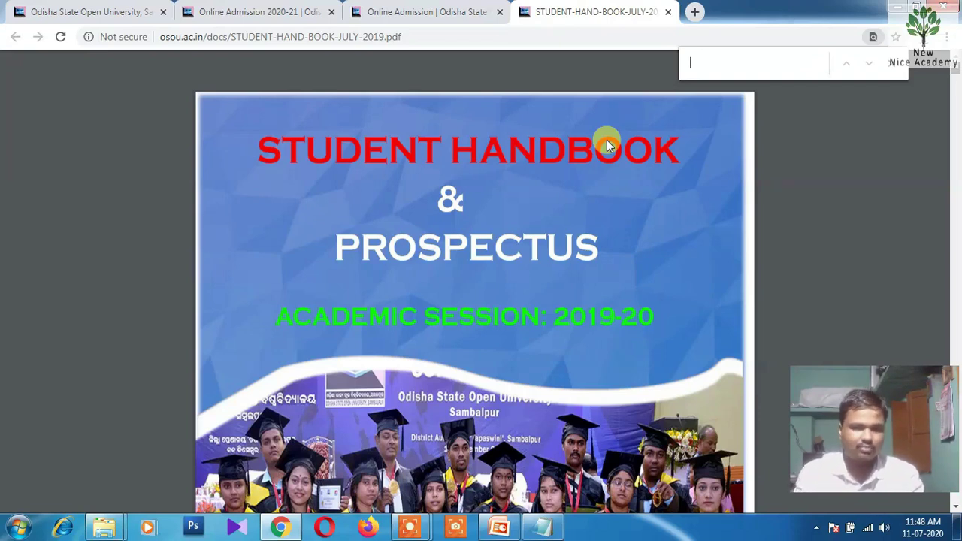
# Search the handbook for 'last', mark the 15th July 2019 admission deadline, and close the search
pyautogui.write('last')
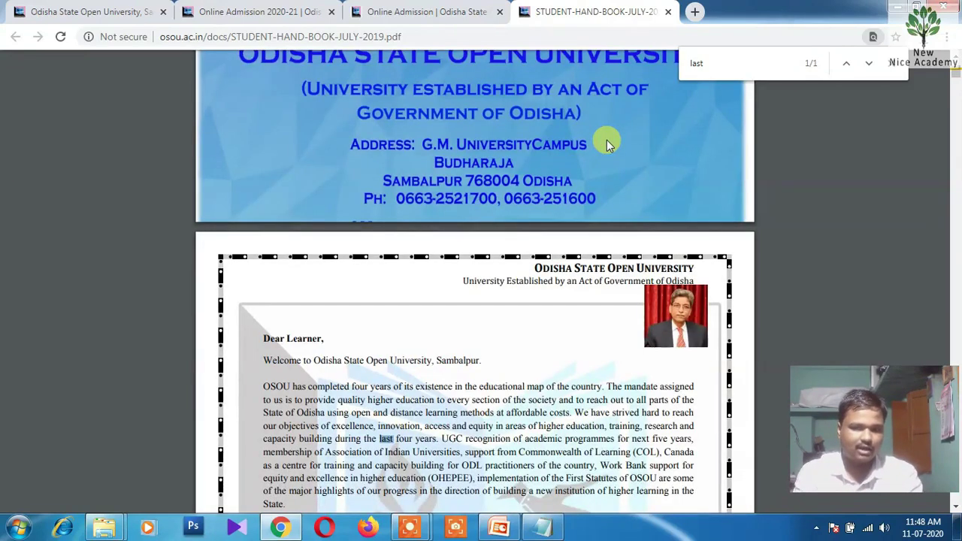
pyautogui.press('Return')
pyautogui.press('Return')
pyautogui.press('Return')
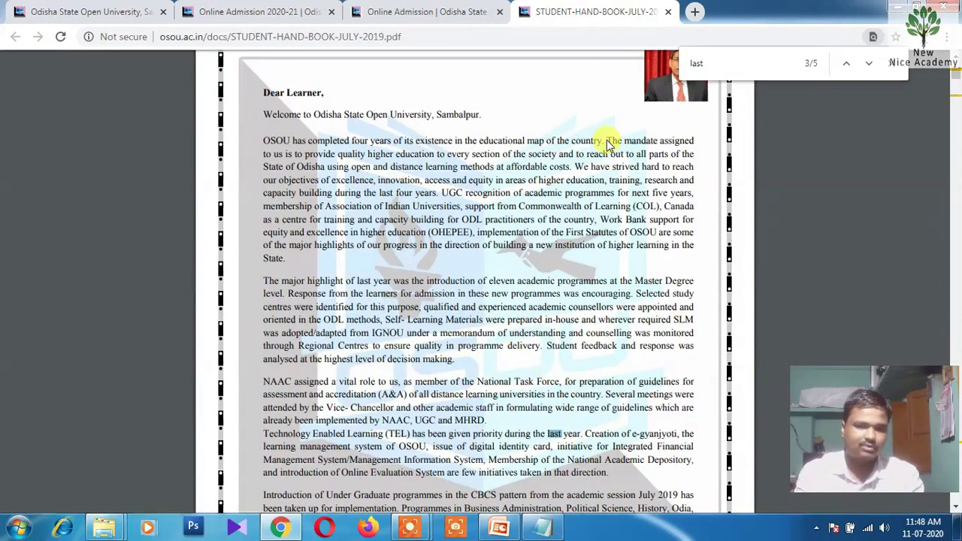
pyautogui.write('o')
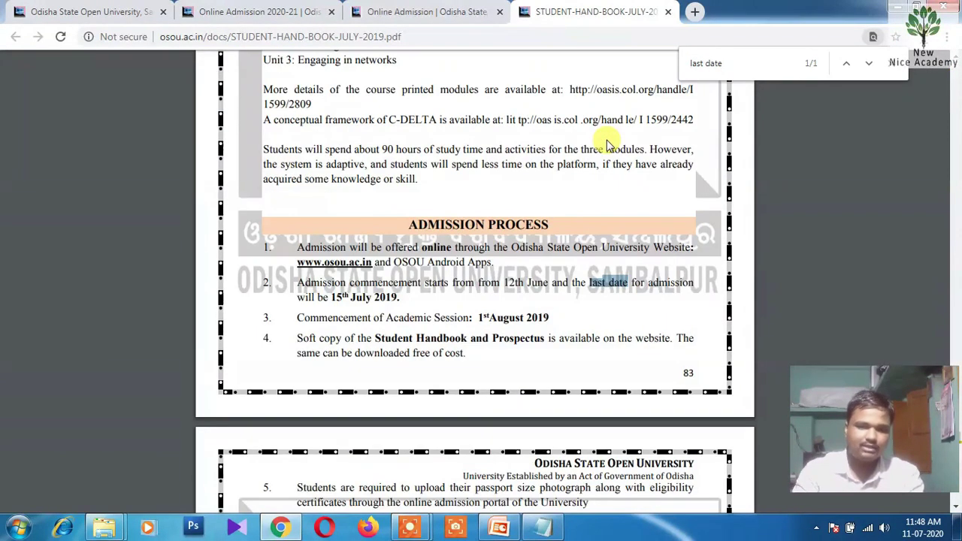
pyautogui.scroll(-2, 451, 226)
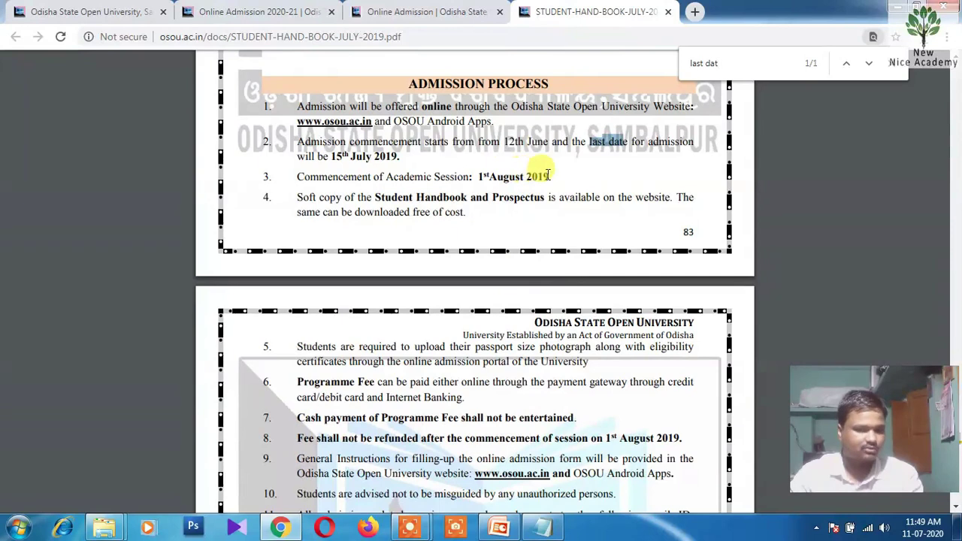
pyautogui.moveTo(330, 156); pyautogui.dragTo(389, 157)
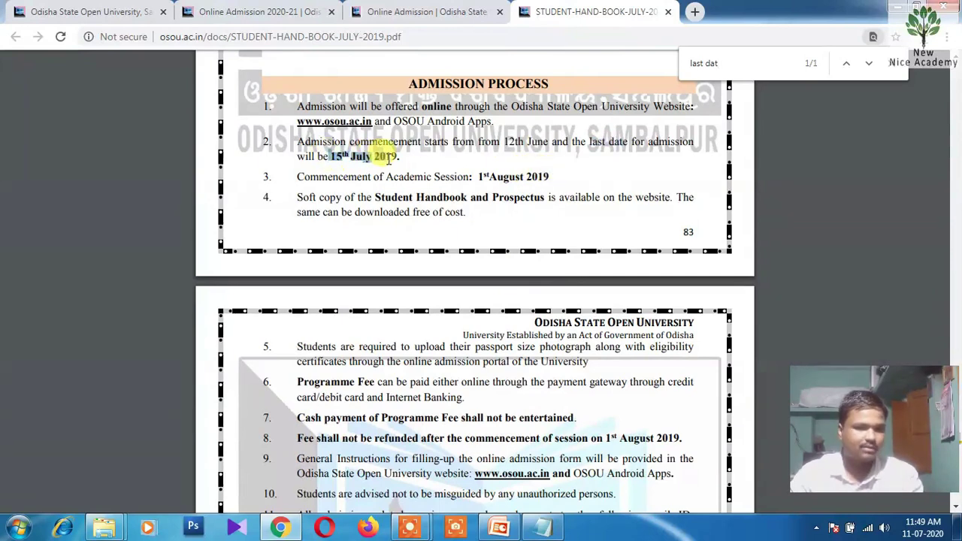
pyautogui.click(424, 212)
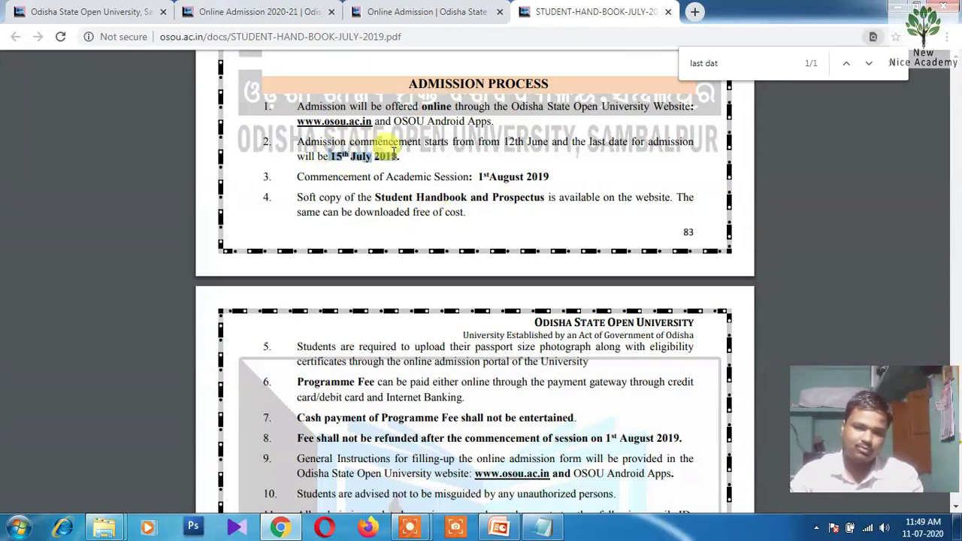
pyautogui.click(395, 176)
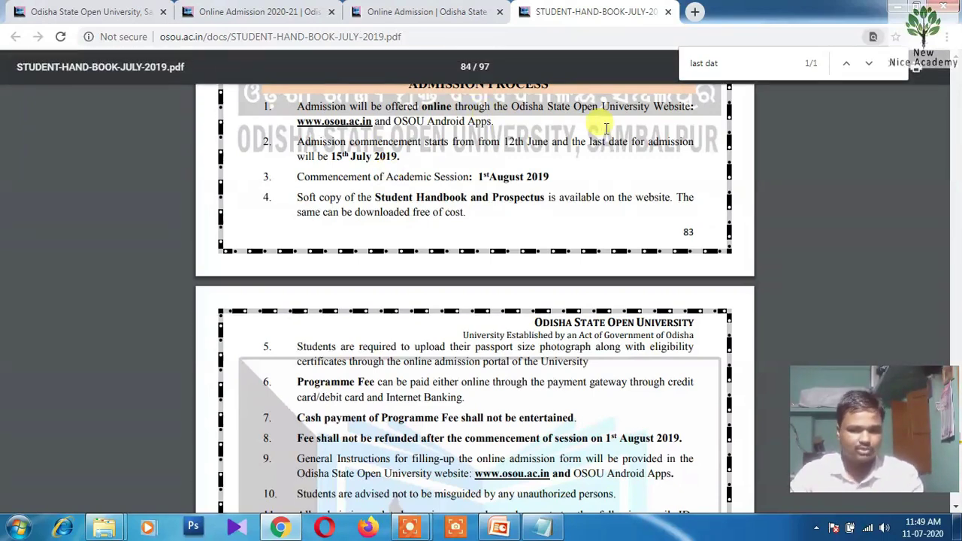
pyautogui.click(889, 66)
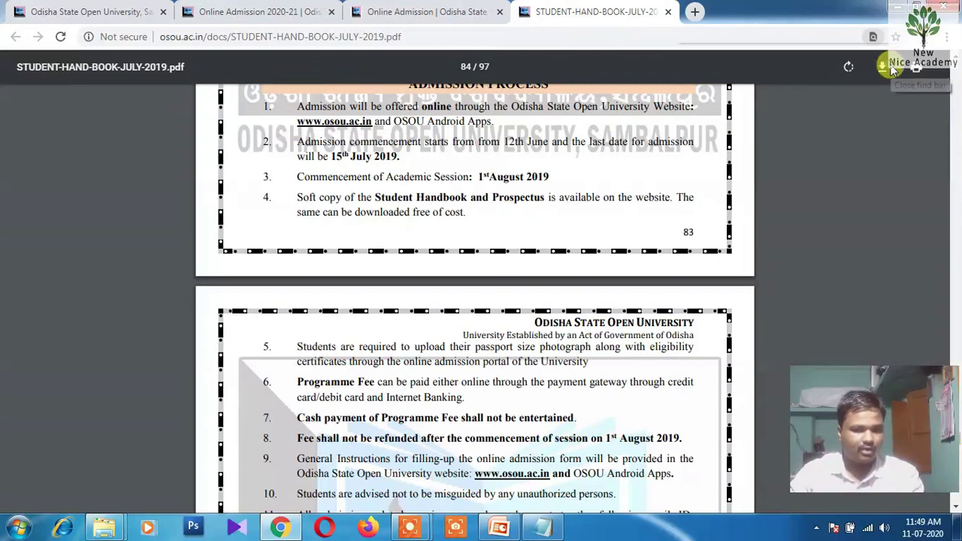
# Jump to the handbook's first page and scroll to the Programmes Offered table
pyautogui.scroll(10, 604, 239)
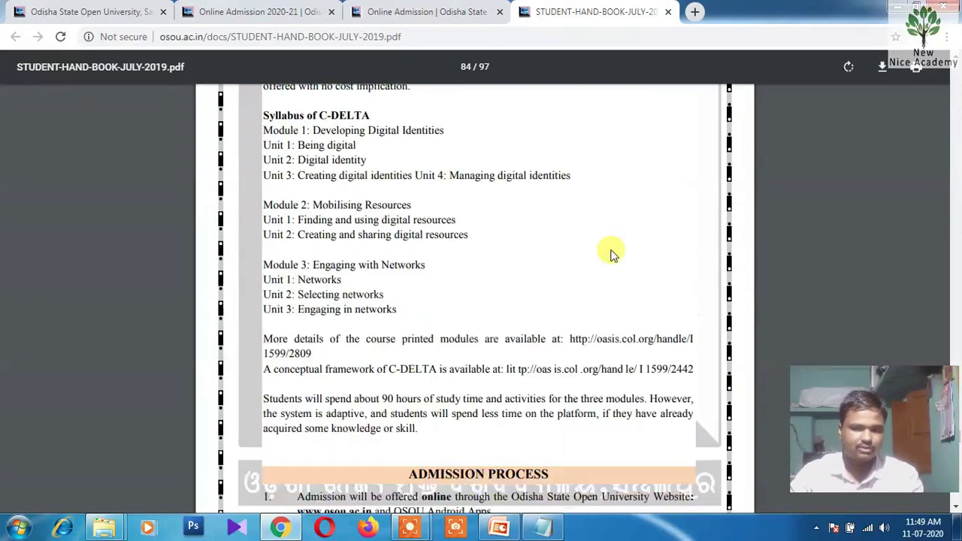
pyautogui.press('Home')
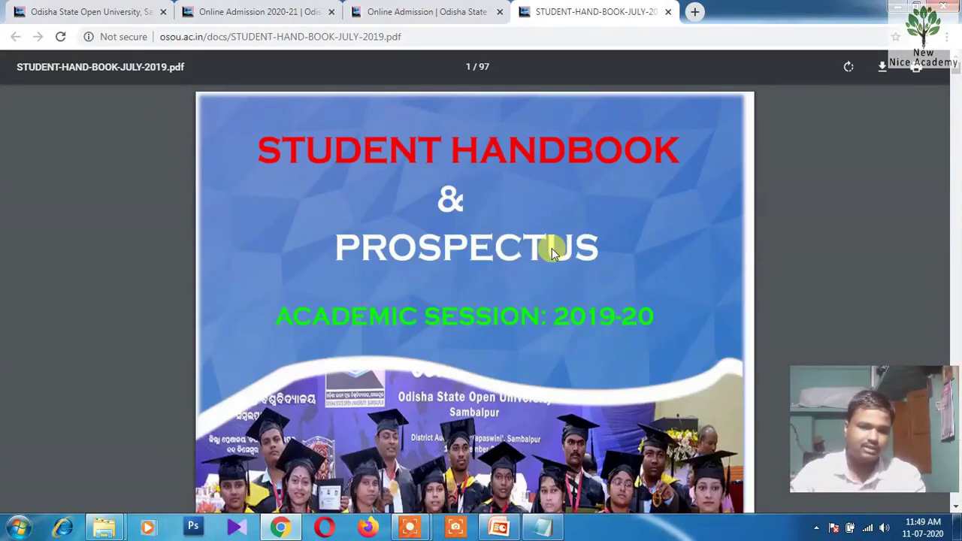
pyautogui.scroll(-10, 536, 255)
pyautogui.scroll(-10, 536, 255)
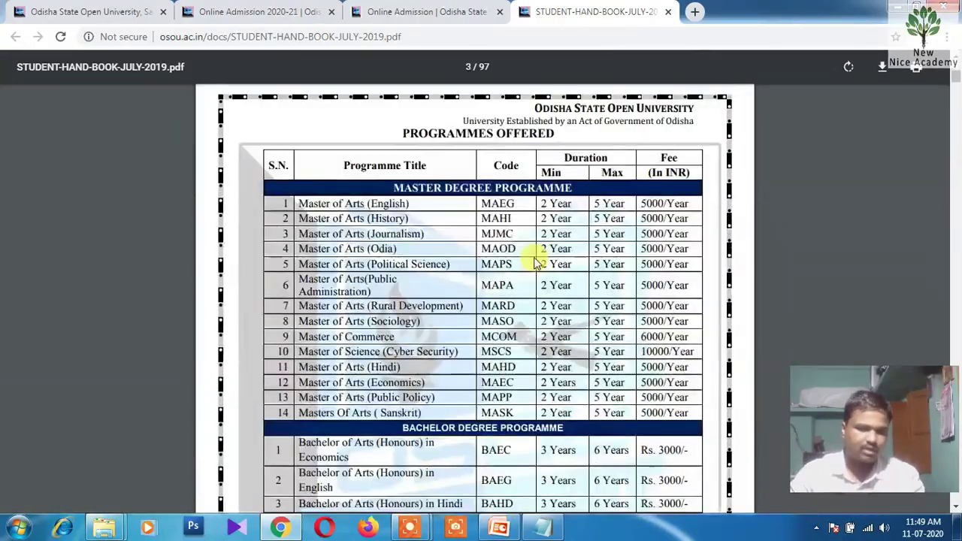
pyautogui.scroll(6, 536, 257)
pyautogui.scroll(2, 536, 260)
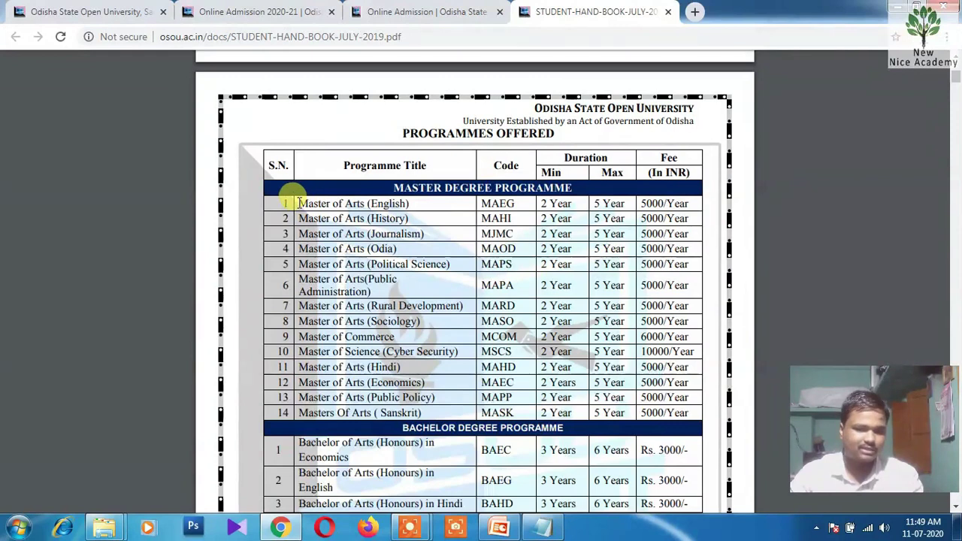
# Highlight the Master of Arts (English) title and its 5 Year maximum duration
pyautogui.moveTo(297, 201); pyautogui.dragTo(409, 204)
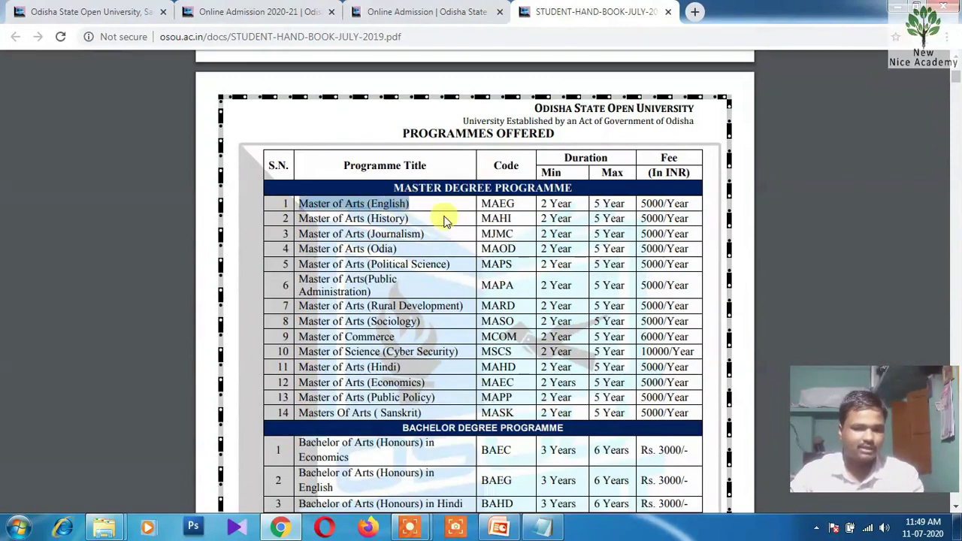
pyautogui.click(490, 204)
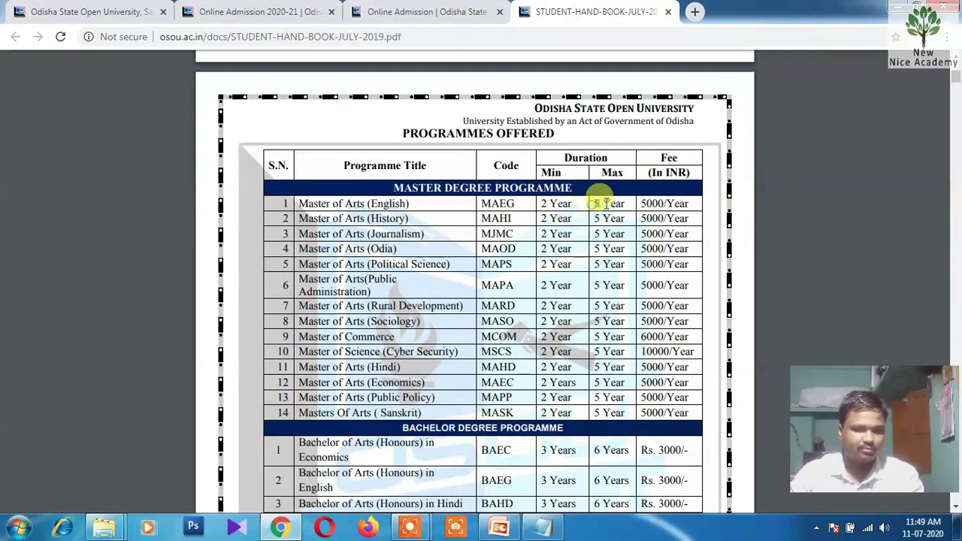
pyautogui.moveTo(594, 204); pyautogui.dragTo(673, 204)
pyautogui.click(665, 204)
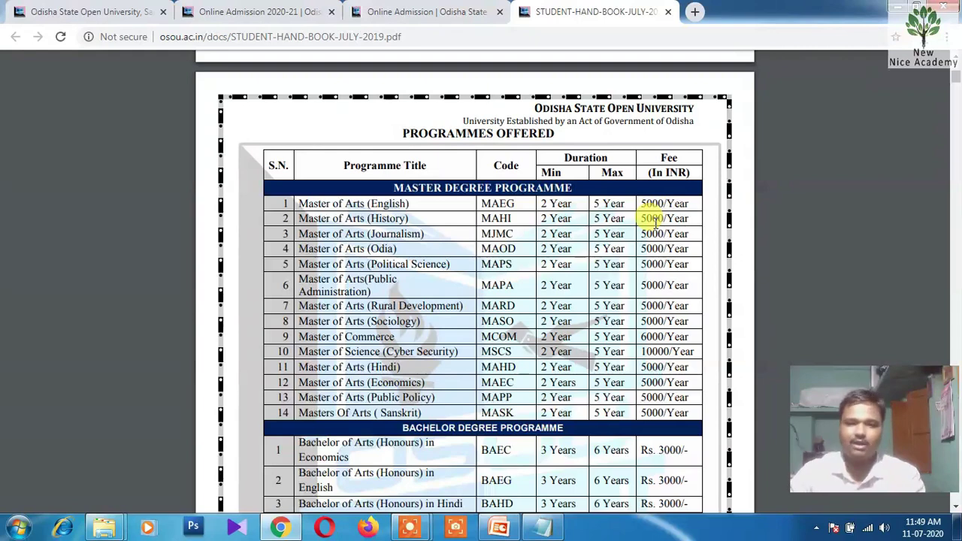
pyautogui.click(300, 11)
# Return to the admission portal and scroll the Available Programme list to Master of Arts (English)
pyautogui.click(412, 12)
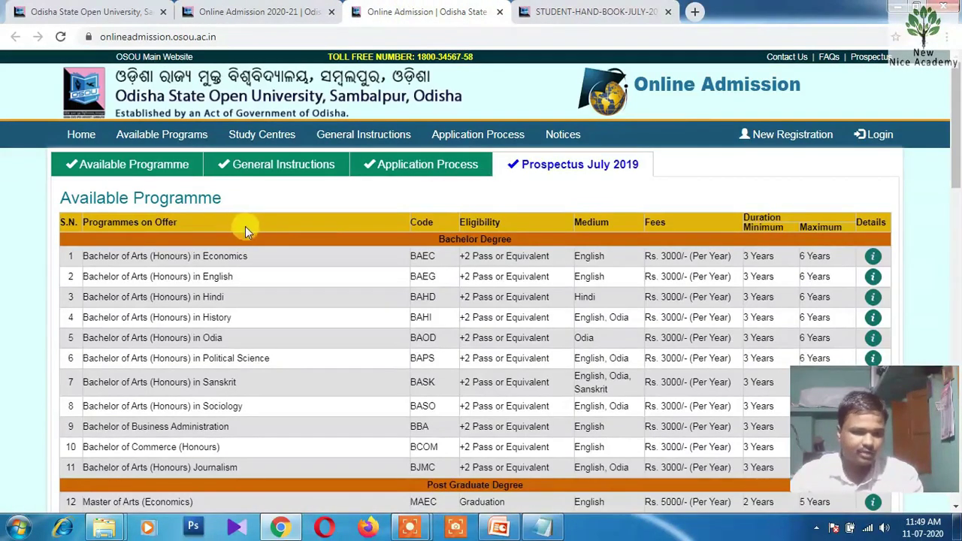
pyautogui.scroll(-1, 226, 222)
pyautogui.click(113, 94)
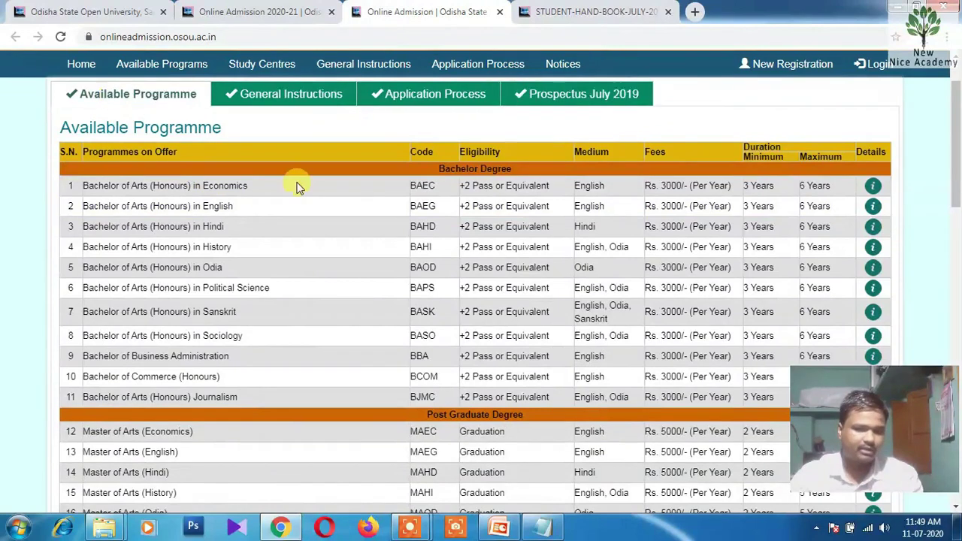
pyautogui.scroll(-1, 302, 181)
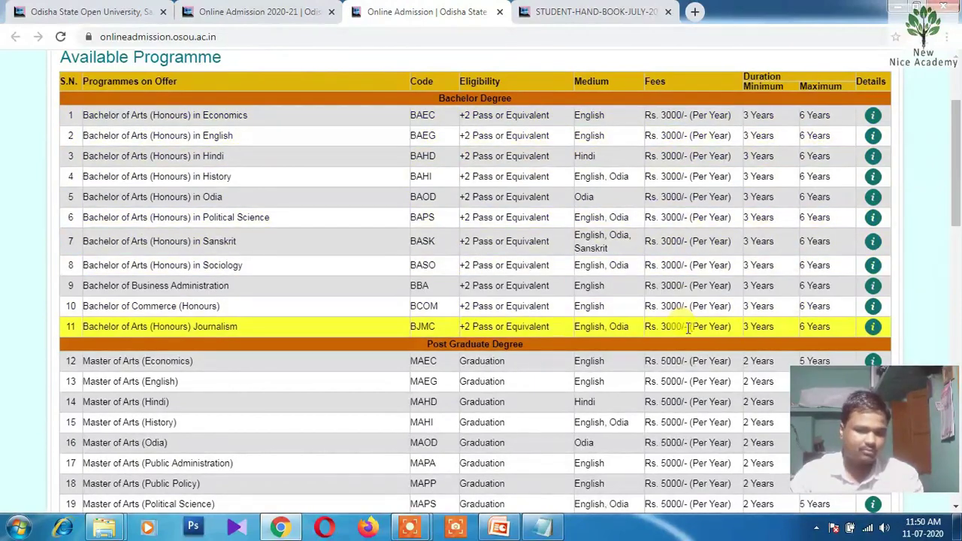
pyautogui.scroll(-3, 687, 327)
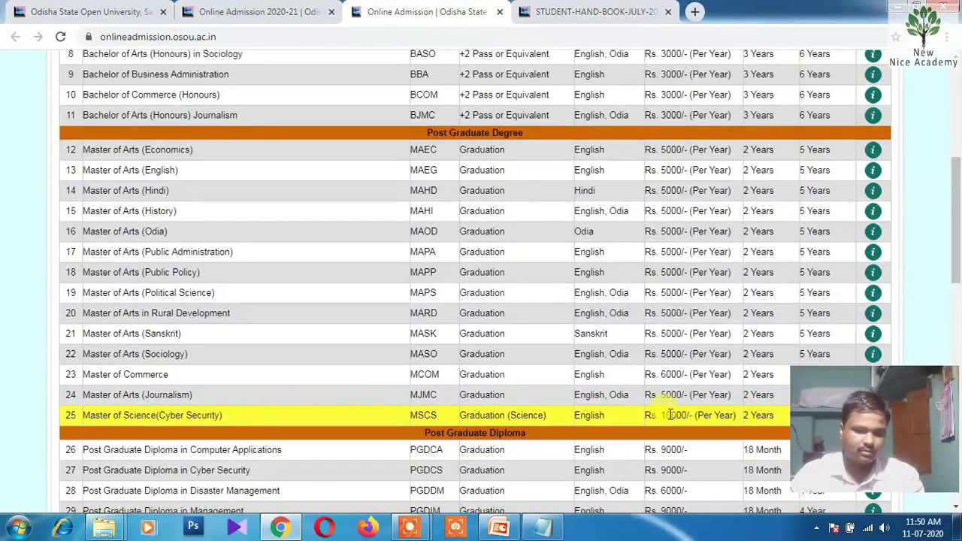
pyautogui.scroll(-1, 670, 415)
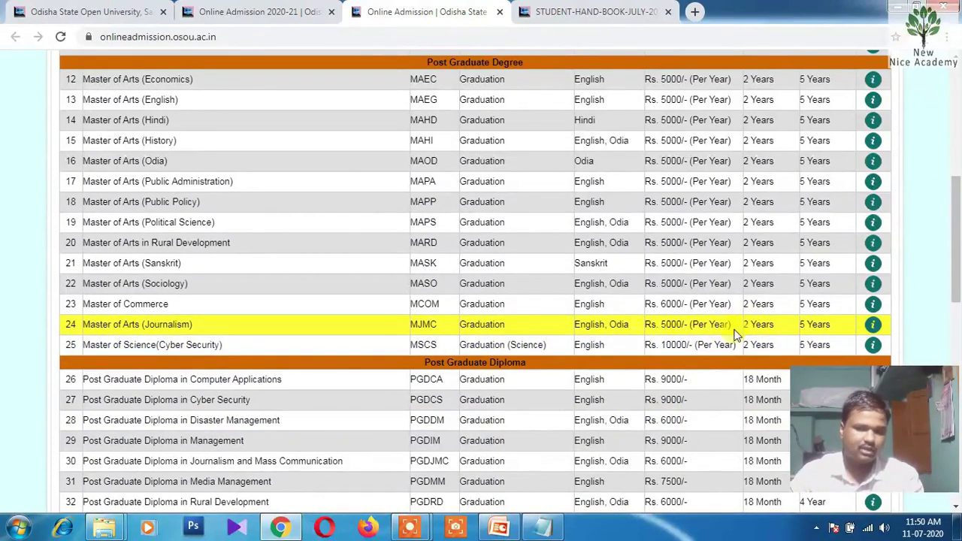
pyautogui.scroll(1, 670, 318)
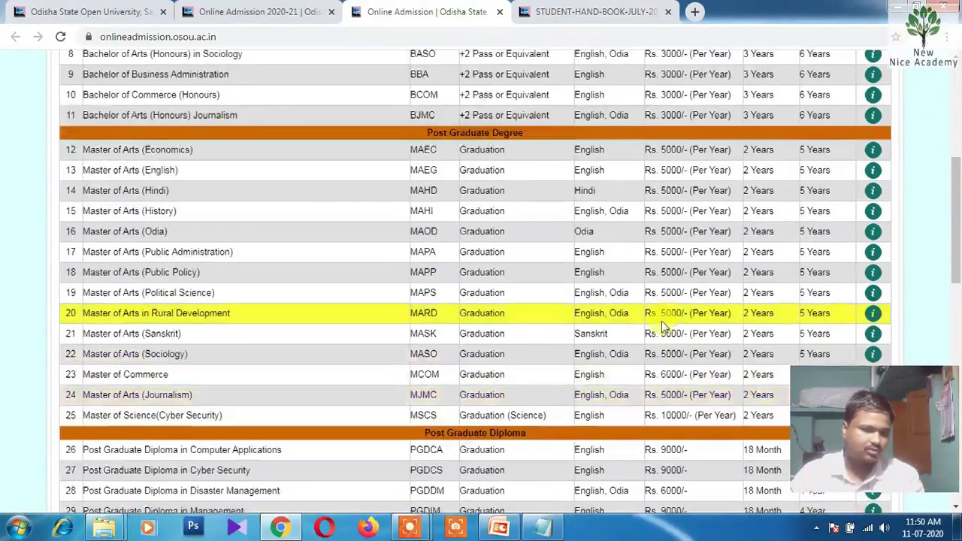
pyautogui.scroll(2, 338, 272)
pyautogui.scroll(-1, 173, 289)
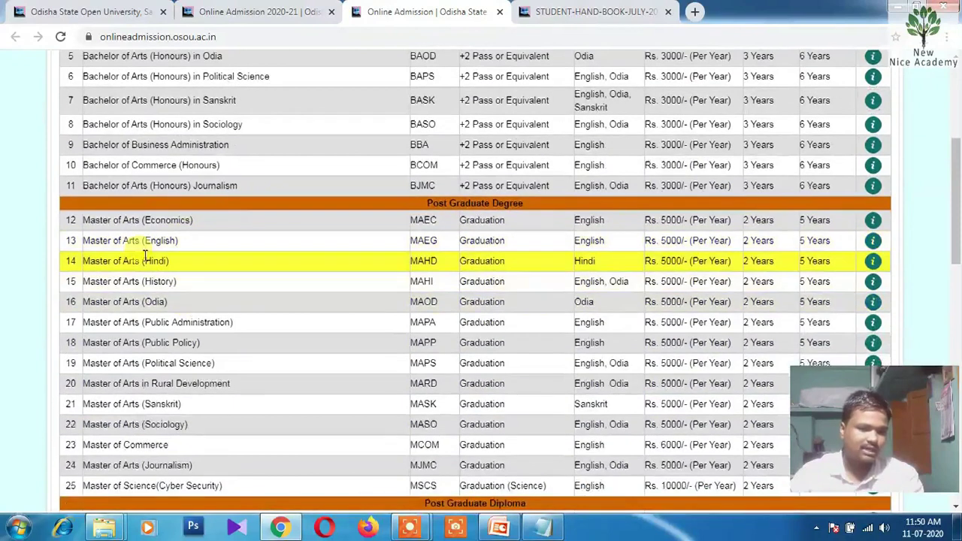
# Open the Master of Arts (English) details and mark its Graduation eligibility requirement
pyautogui.click(872, 243)
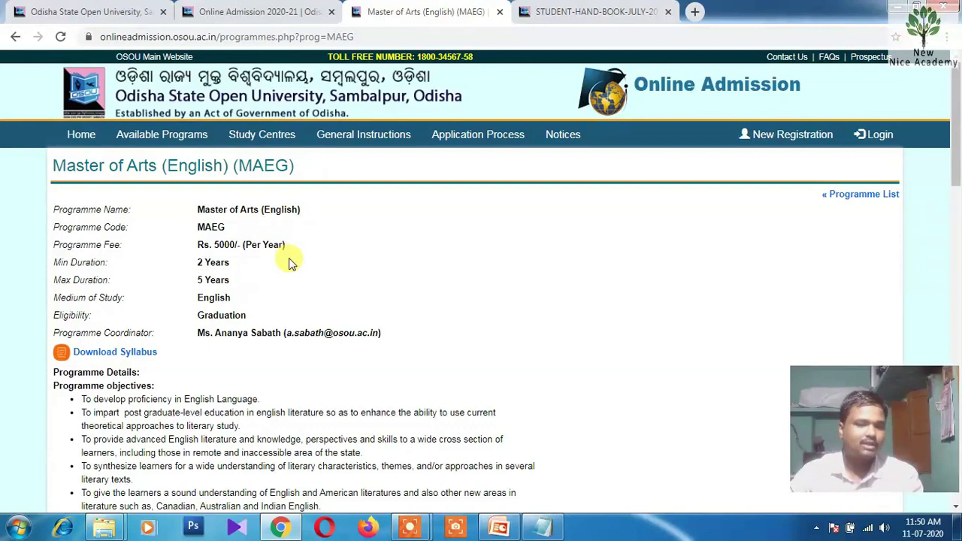
pyautogui.scroll(-1, 290, 259)
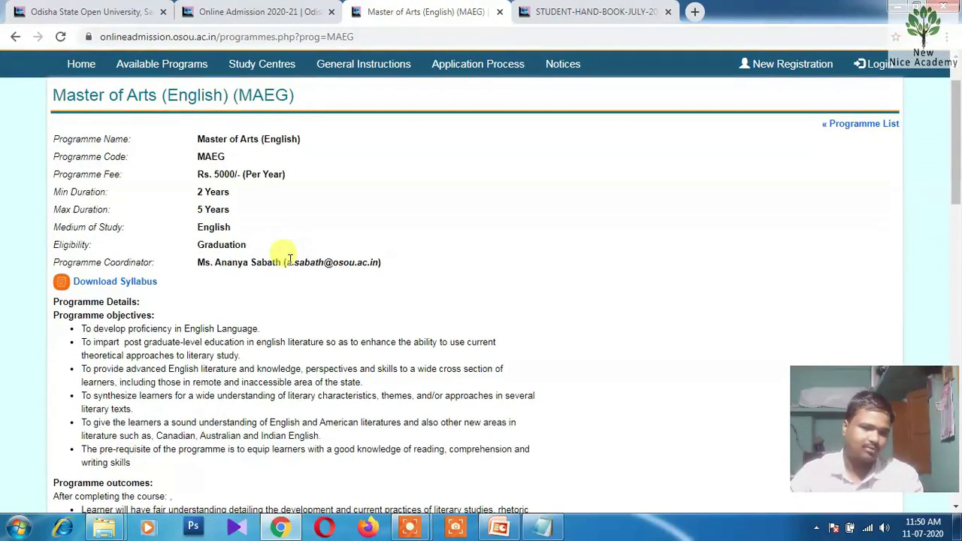
pyautogui.scroll(-1, 289, 259)
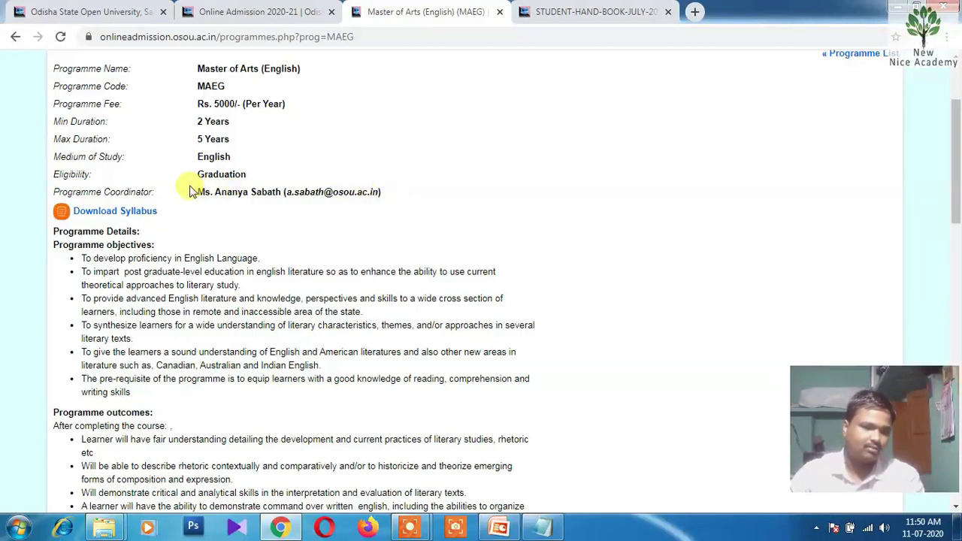
pyautogui.moveTo(199, 176); pyautogui.dragTo(243, 178)
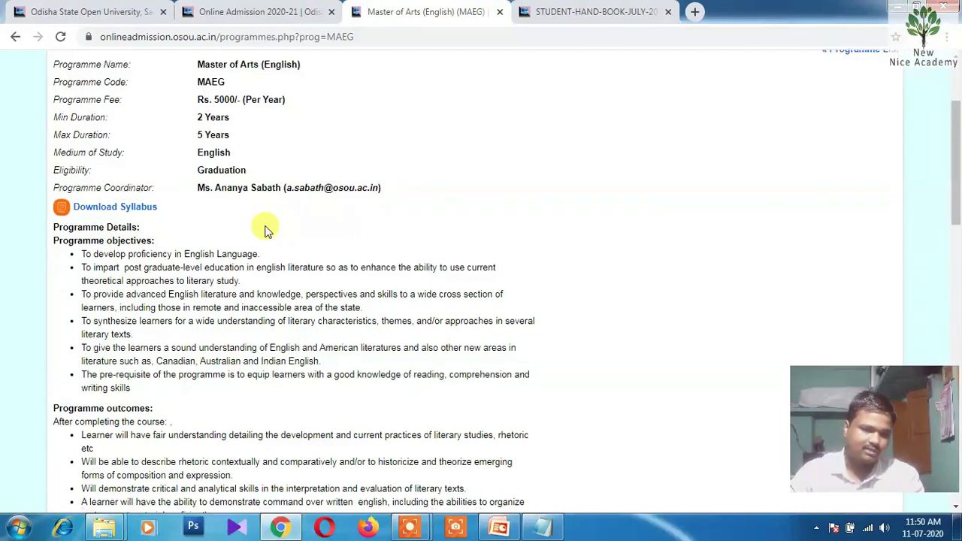
# Scroll through the MAEG credits and syllabus structure down to the Study Centres list
pyautogui.scroll(-2, 265, 229)
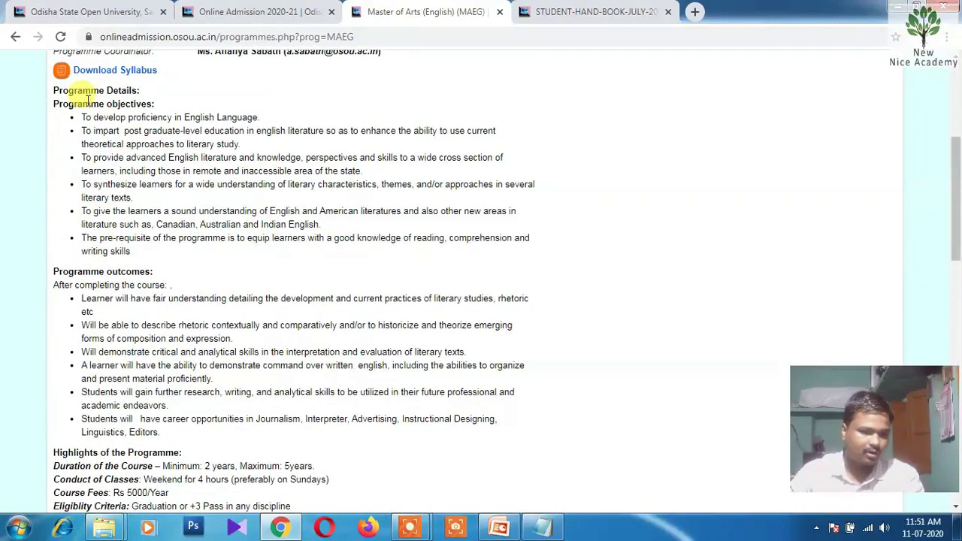
pyautogui.scroll(-1, 128, 275)
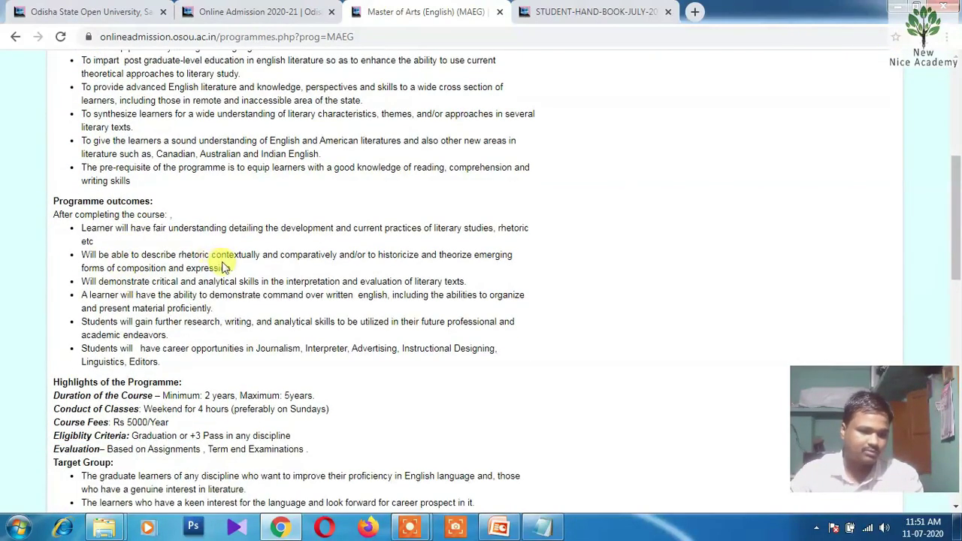
pyautogui.scroll(-2, 219, 256)
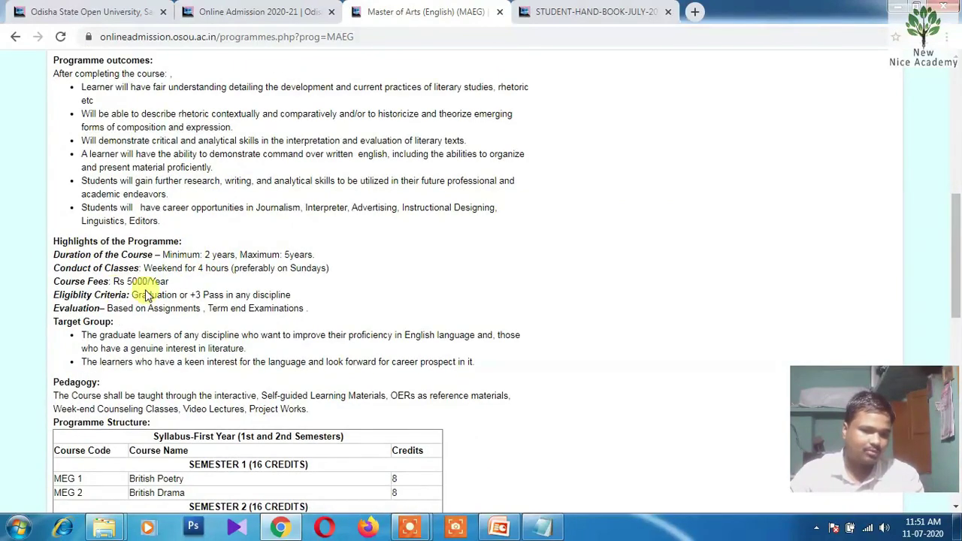
pyautogui.scroll(-3, 189, 282)
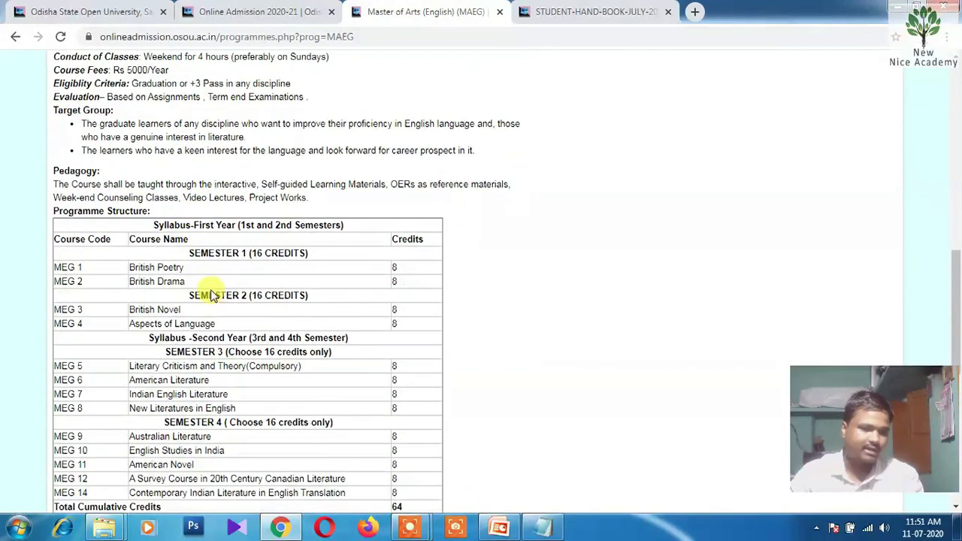
pyautogui.scroll(-1, 194, 291)
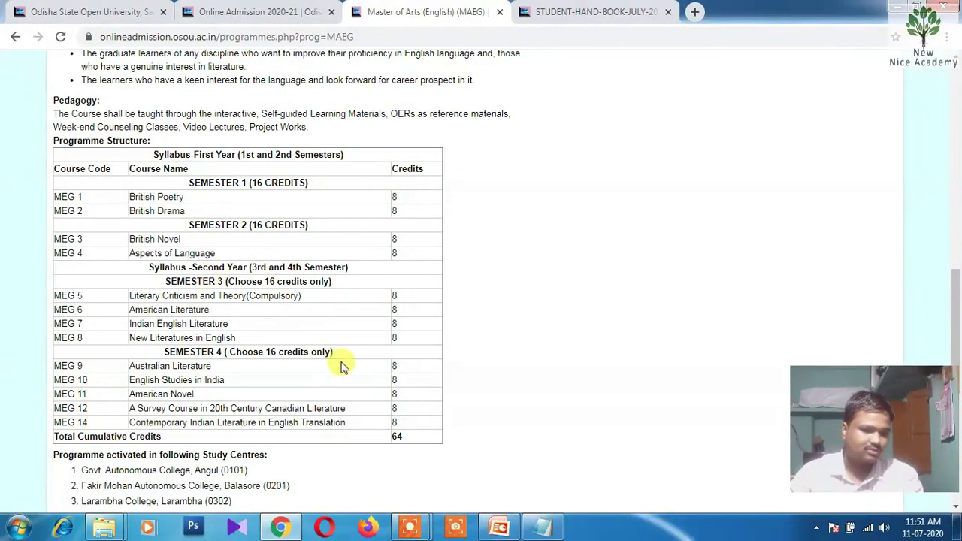
pyautogui.scroll(-4, 342, 357)
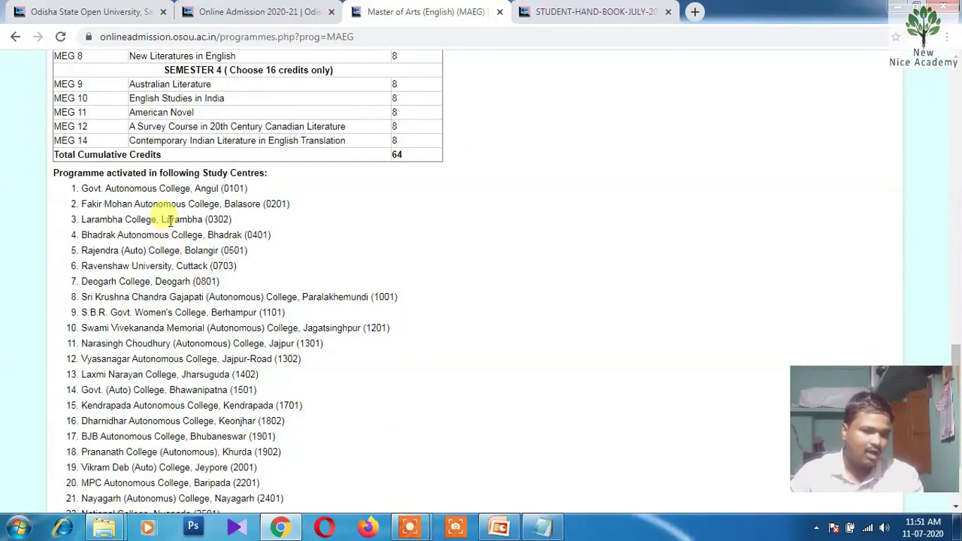
pyautogui.scroll(-2, 169, 224)
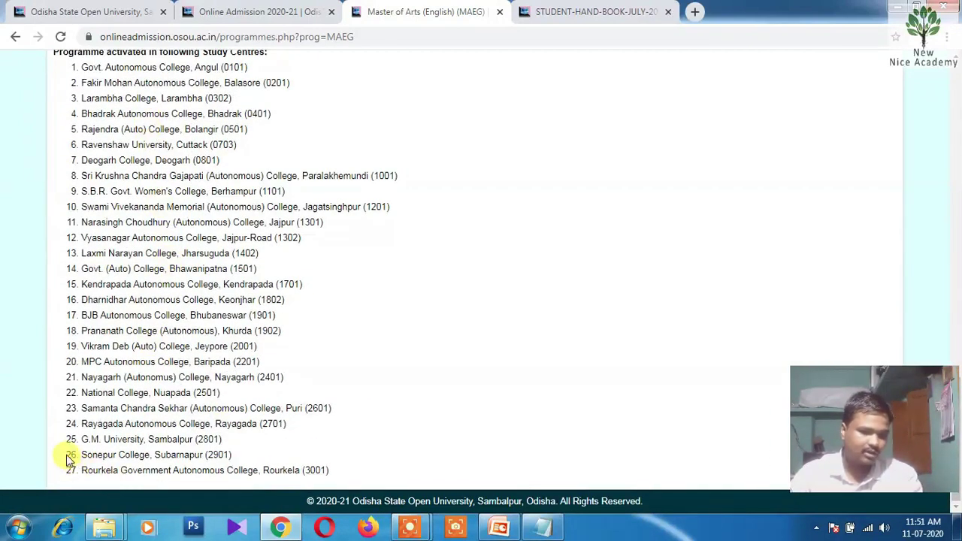
# Note the Sonepur College, Subarnapur study centre, then open the MA English syllabus PDF
pyautogui.moveTo(82, 456); pyautogui.dragTo(230, 451)
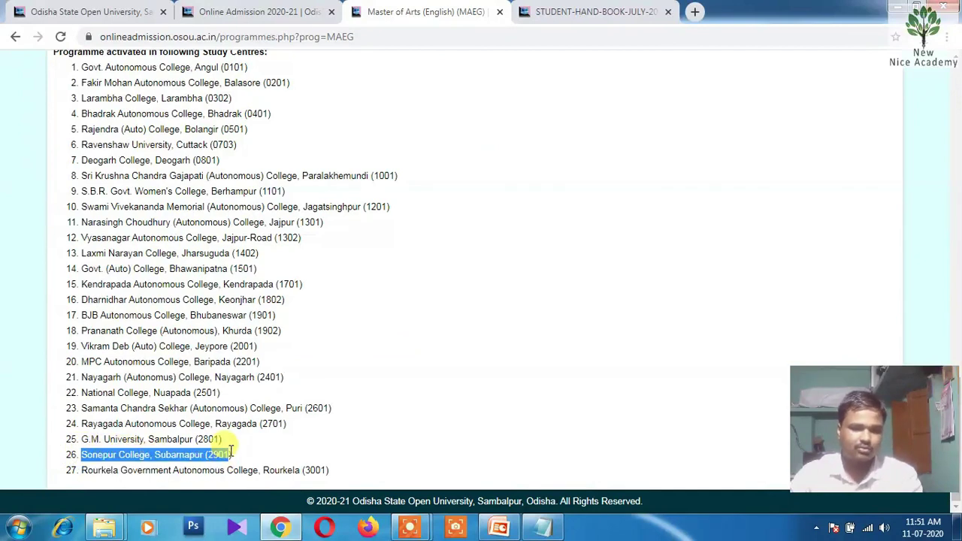
pyautogui.click(257, 456)
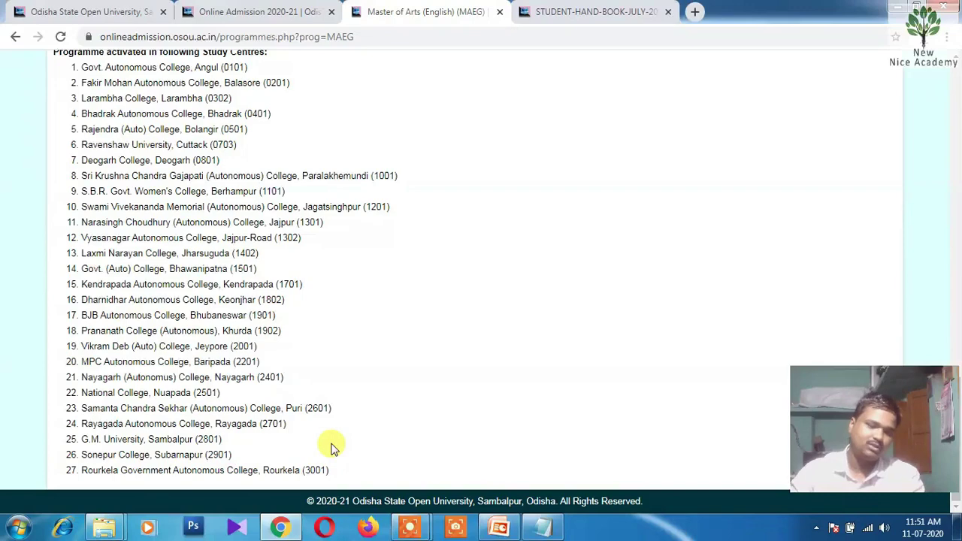
pyautogui.scroll(8, 307, 359)
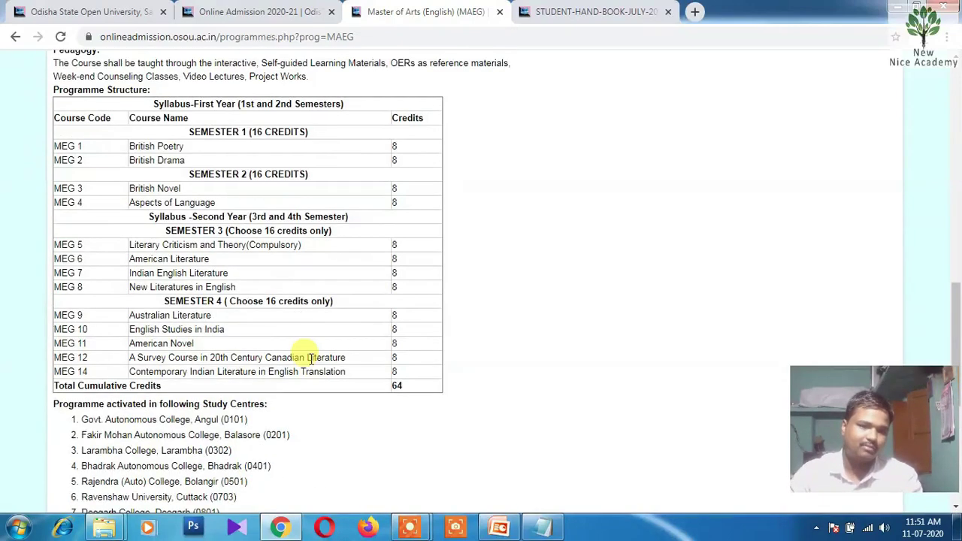
pyautogui.scroll(1, 310, 358)
pyautogui.scroll(7, 313, 363)
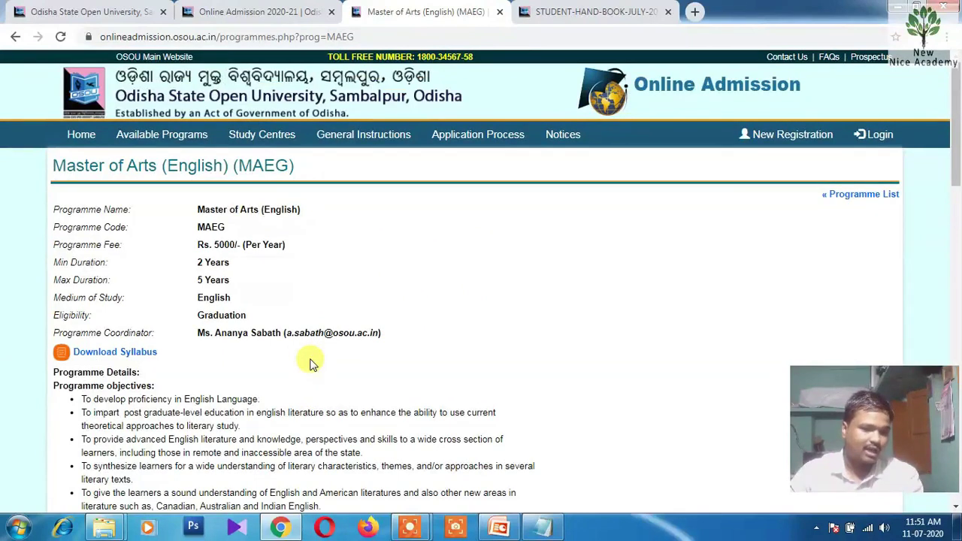
pyautogui.click(130, 359)
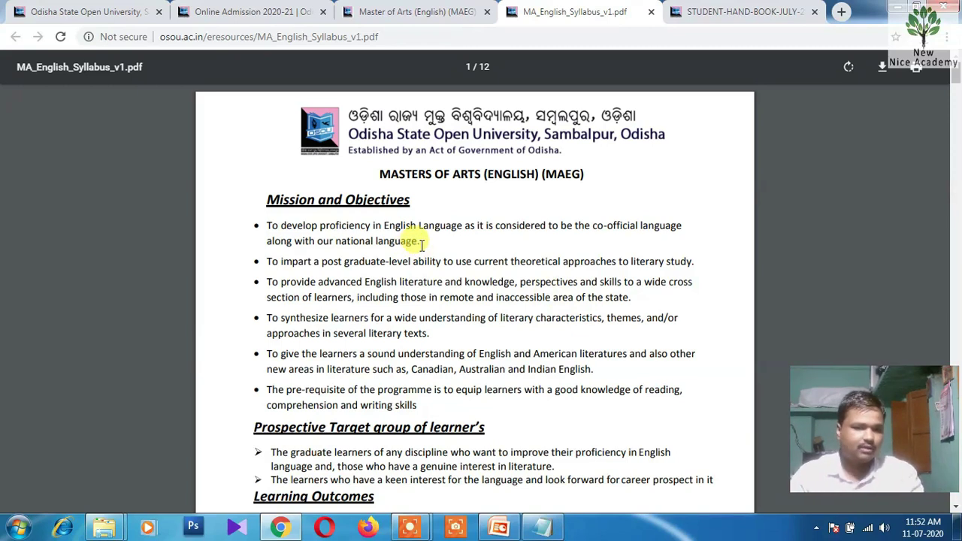
# Read the MA English syllabus objectives down to the page 2 course table of MEG 1–8 with credits
pyautogui.scroll(-3, 421, 244)
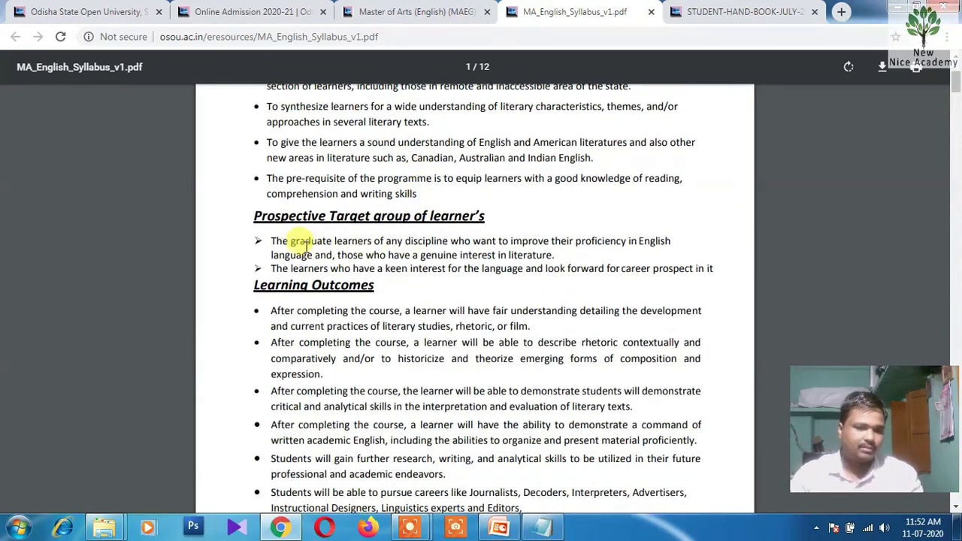
pyautogui.scroll(-1, 468, 225)
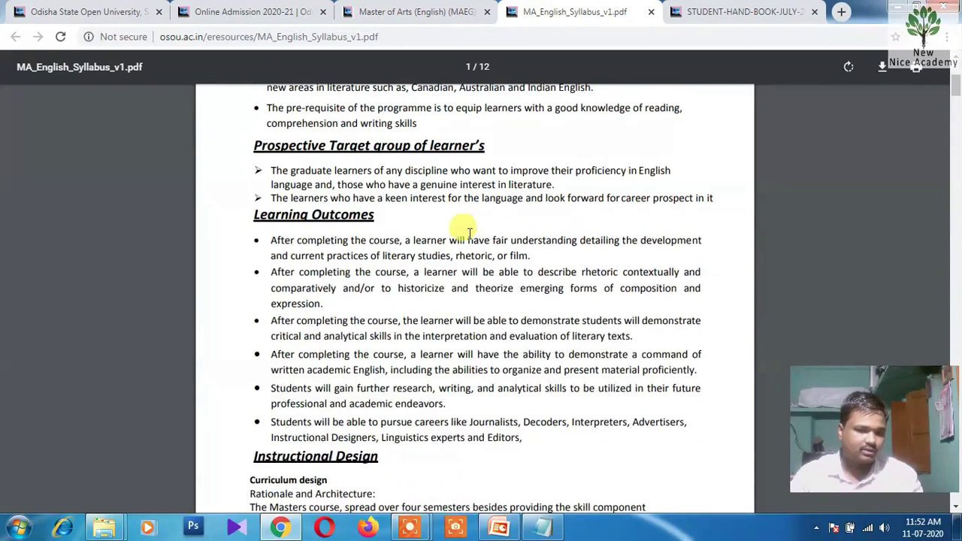
pyautogui.scroll(-3, 368, 237)
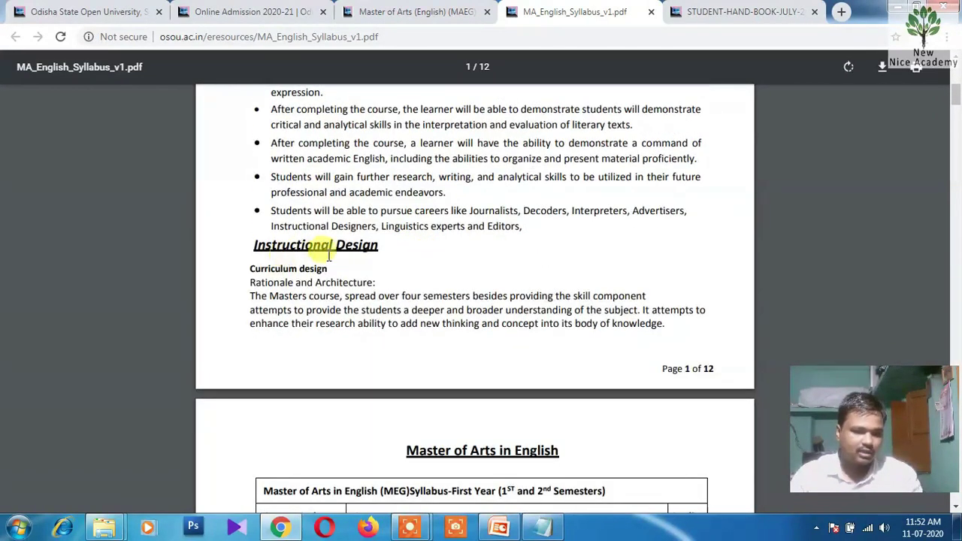
pyautogui.scroll(-5, 391, 264)
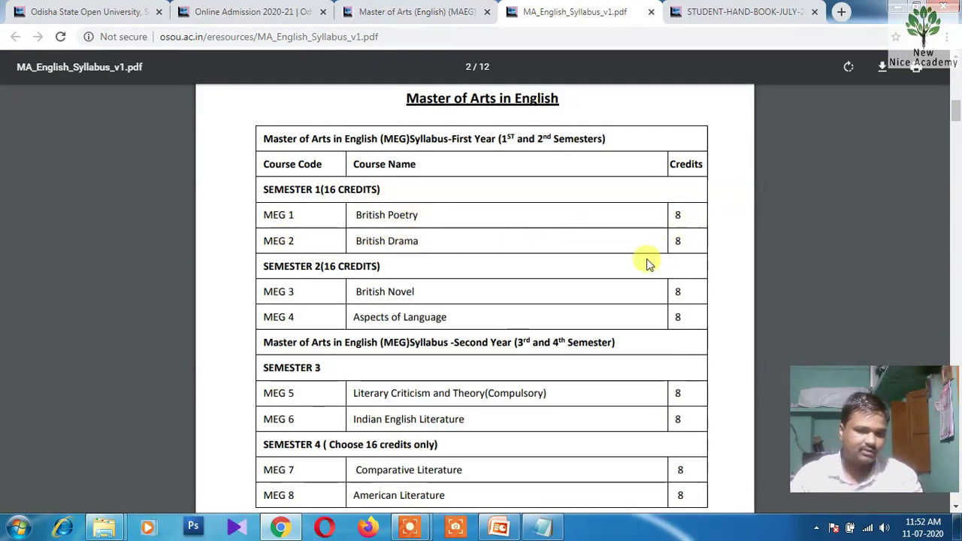
pyautogui.scroll(-1, 601, 259)
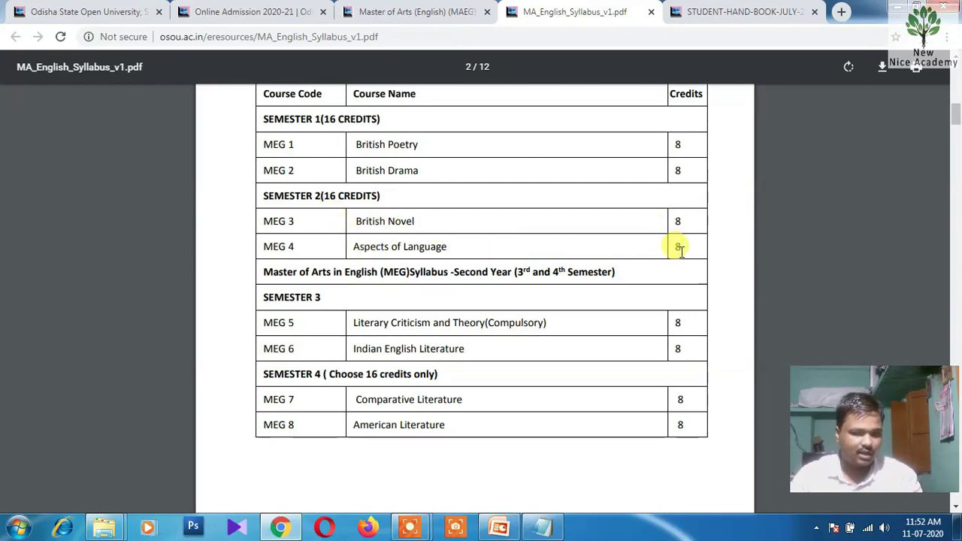
pyautogui.scroll(-1, 517, 251)
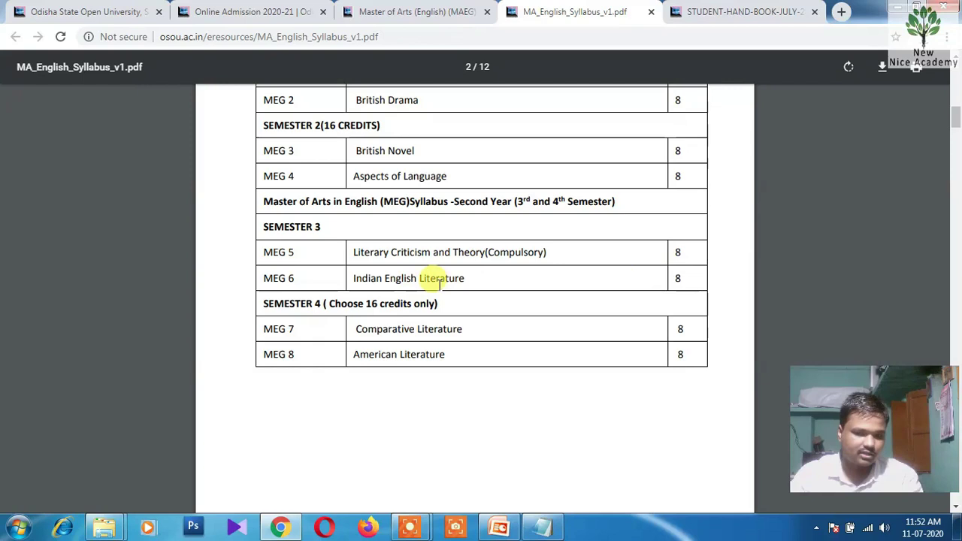
pyautogui.scroll(-1, 440, 284)
pyautogui.scroll(-1, 440, 284)
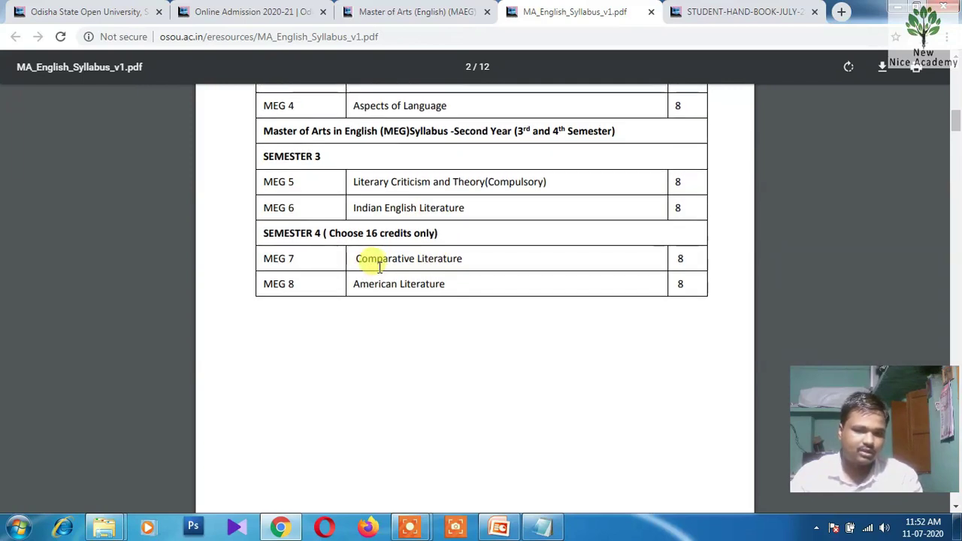
pyautogui.scroll(2, 622, 308)
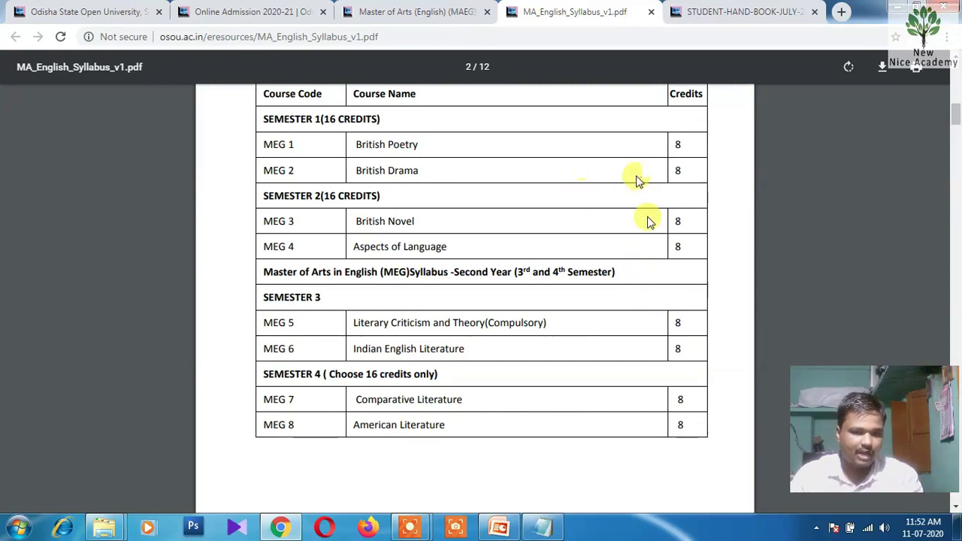
pyautogui.scroll(1, 666, 325)
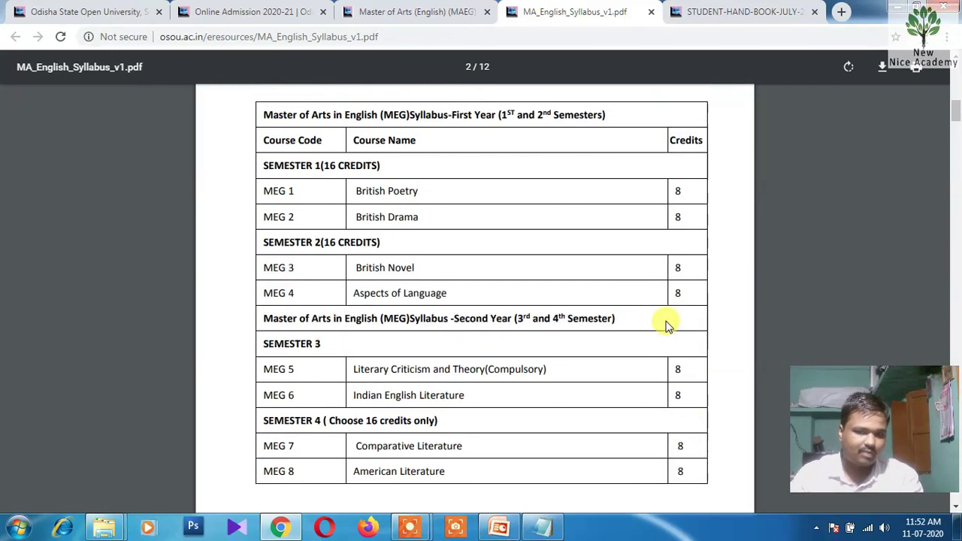
pyautogui.scroll(1, 667, 324)
pyautogui.scroll(-1, 666, 324)
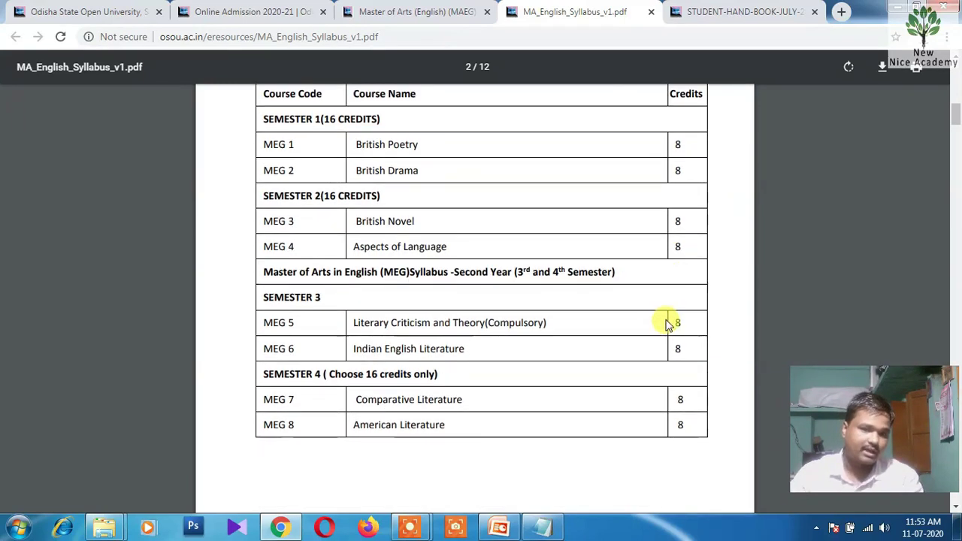
pyautogui.scroll(-2, 477, 181)
# Skim the detailed syllabus to MEG-04 Aspects of Language on page 7, then return to the Online Admission 2020-21 tab
pyautogui.scroll(-7, 481, 240)
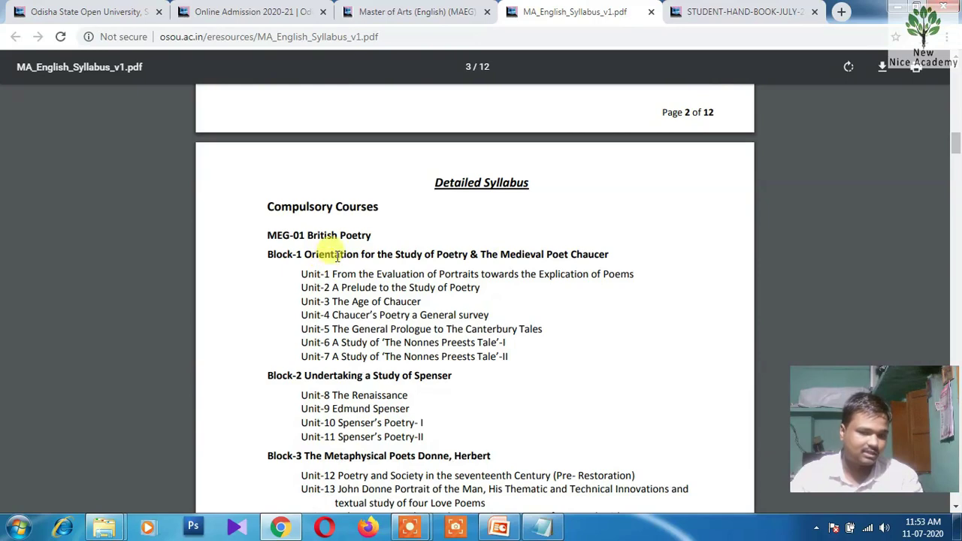
pyautogui.scroll(-5, 337, 256)
pyautogui.scroll(-5, 373, 250)
pyautogui.scroll(-5, 375, 234)
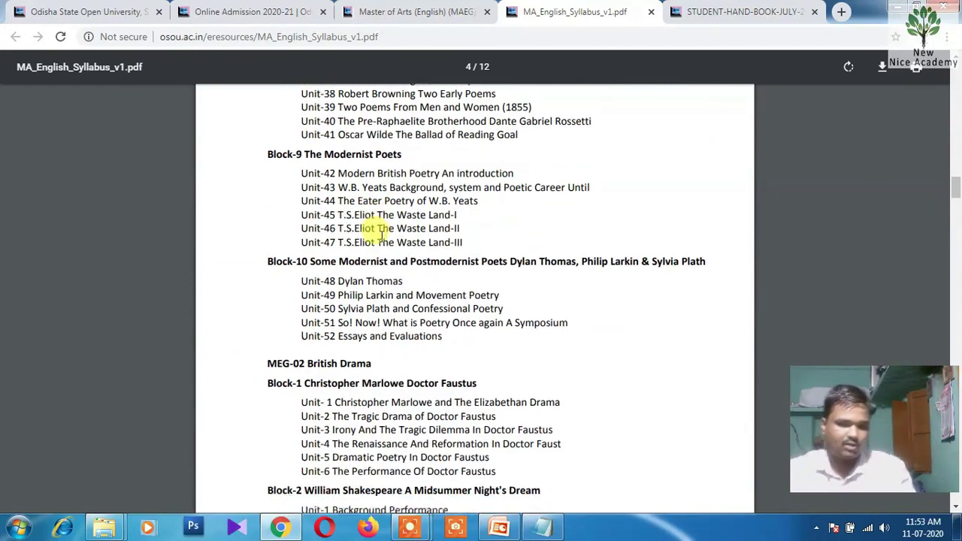
pyautogui.scroll(-5, 381, 236)
pyautogui.scroll(-5, 378, 235)
pyautogui.scroll(-10, 376, 246)
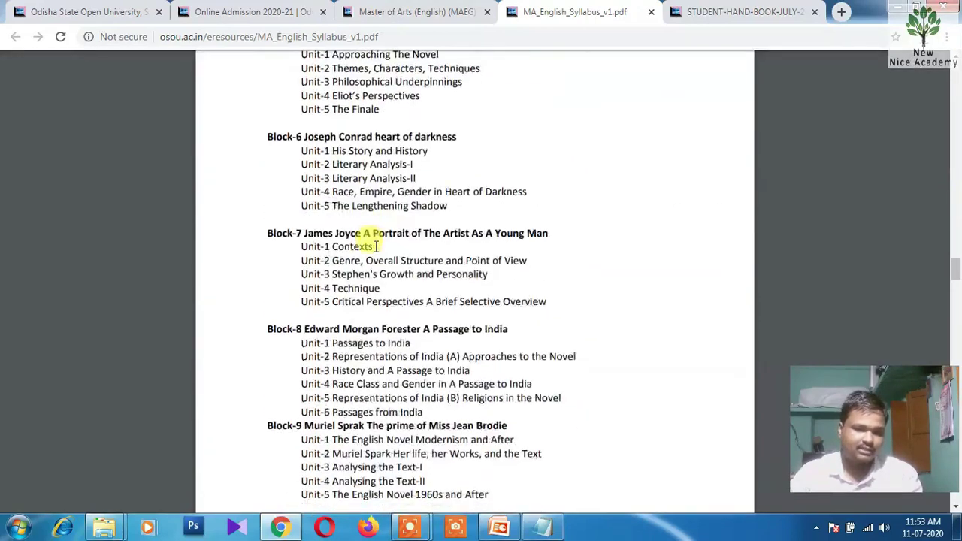
pyautogui.scroll(-1, 331, 234)
pyautogui.scroll(-4, 421, 299)
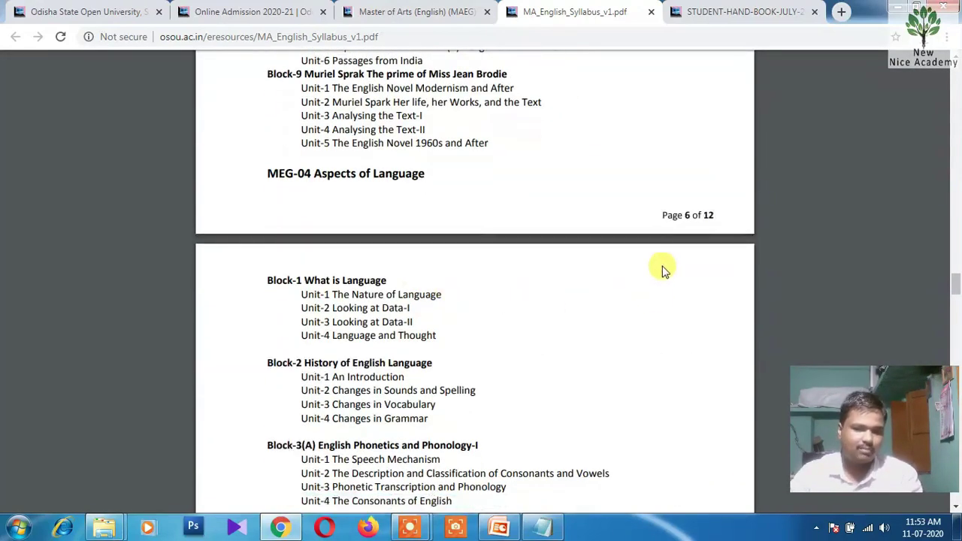
pyautogui.scroll(-2, 353, 293)
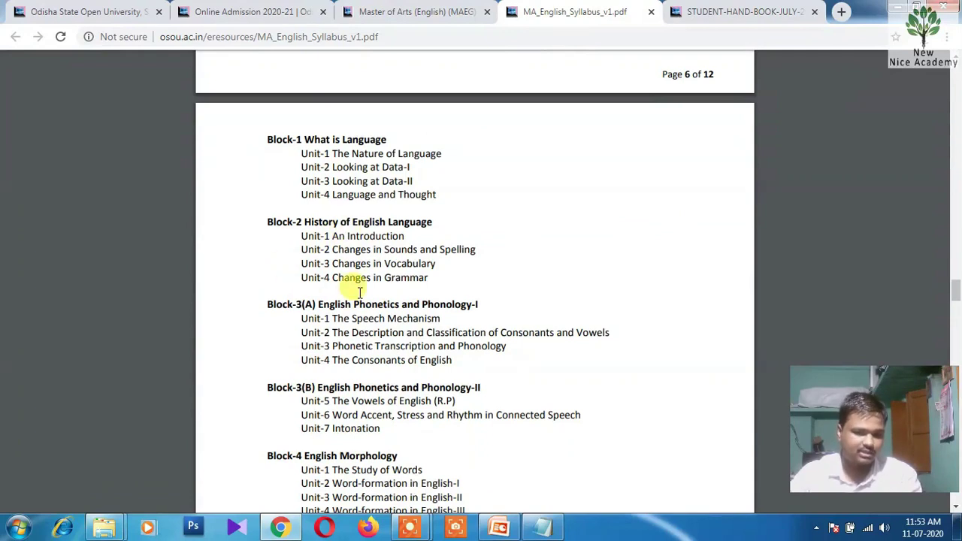
pyautogui.click(241, 12)
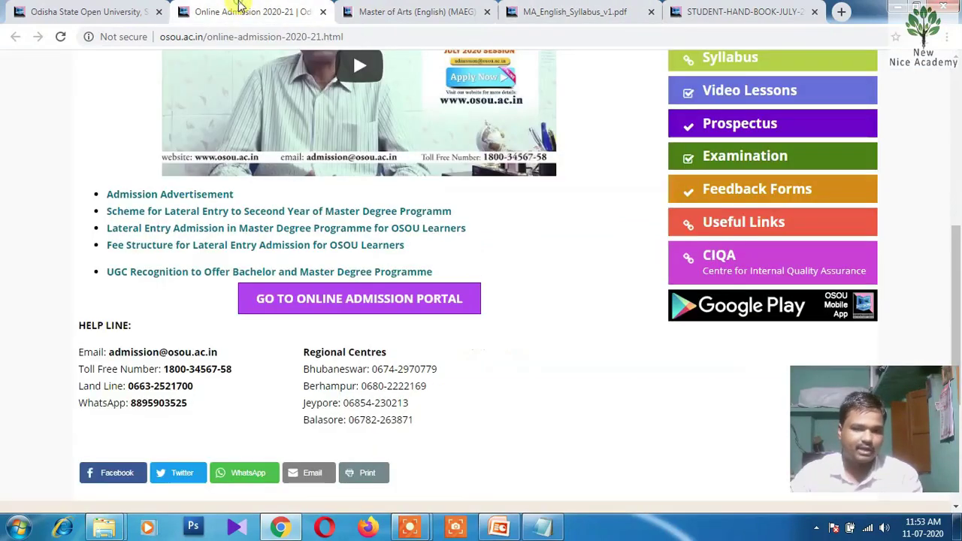
# Go to the online admission portal, scan the programme list to its end, and choose New Registration
pyautogui.click(333, 304)
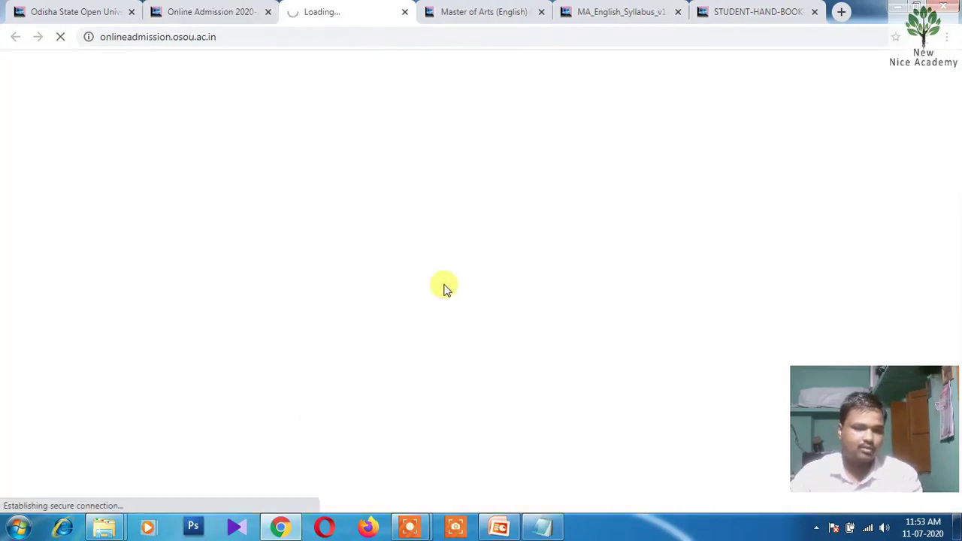
pyautogui.scroll(-6, 385, 263)
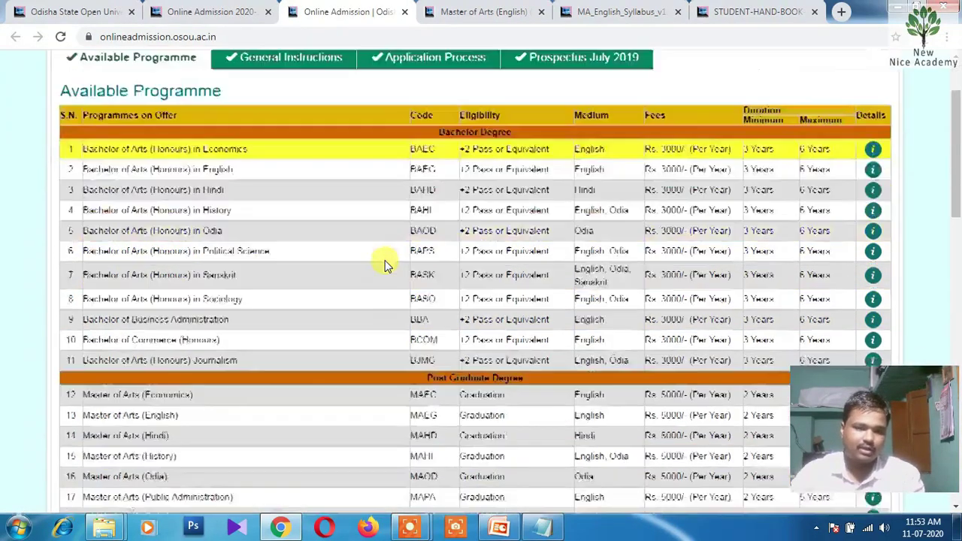
pyautogui.scroll(-9, 385, 260)
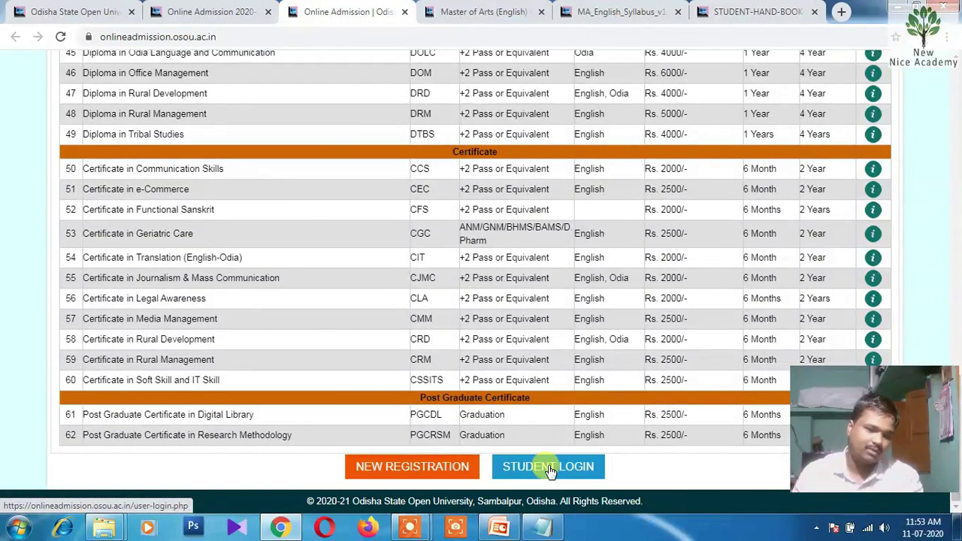
pyautogui.click(418, 467)
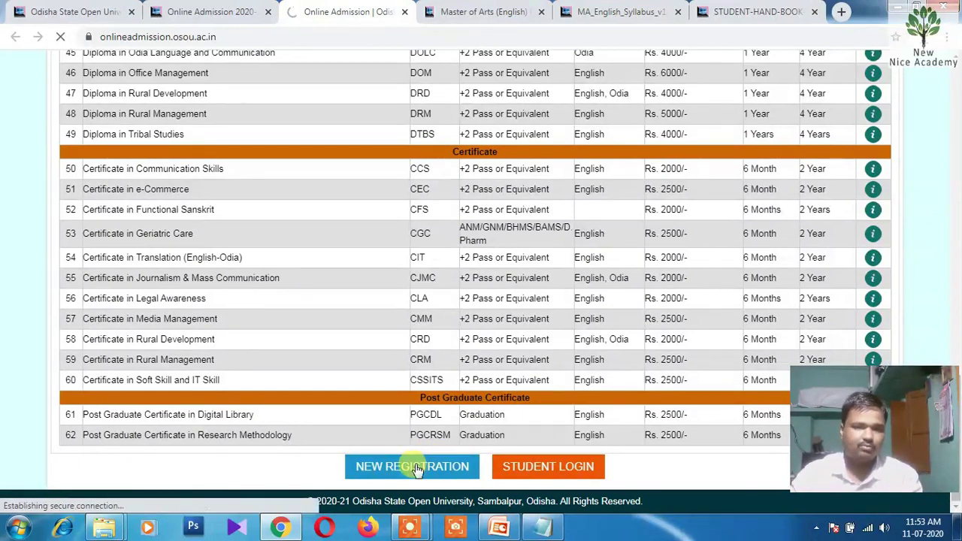
# Select MAEG - Master of Arts (English) as the programme on the User Registration form
pyautogui.scroll(-1, 518, 271)
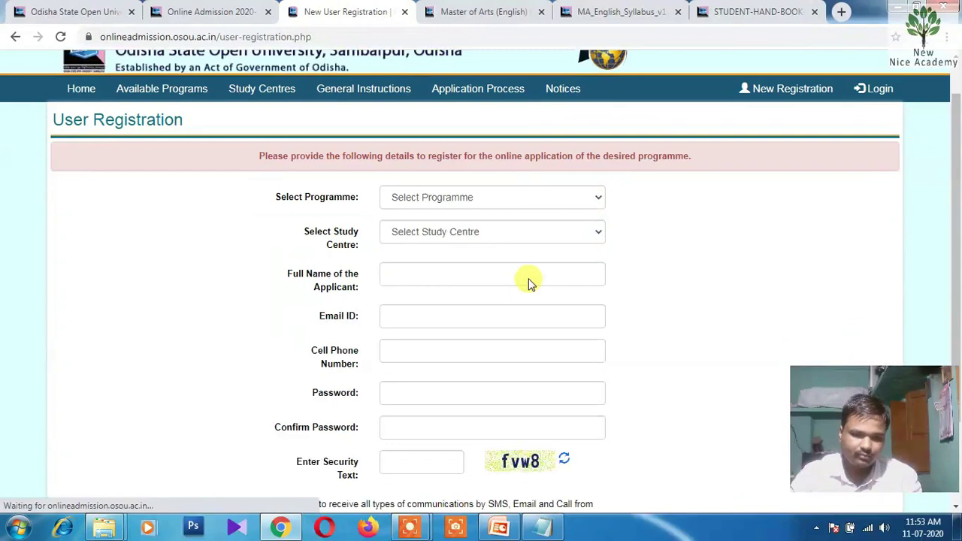
pyautogui.click(448, 173)
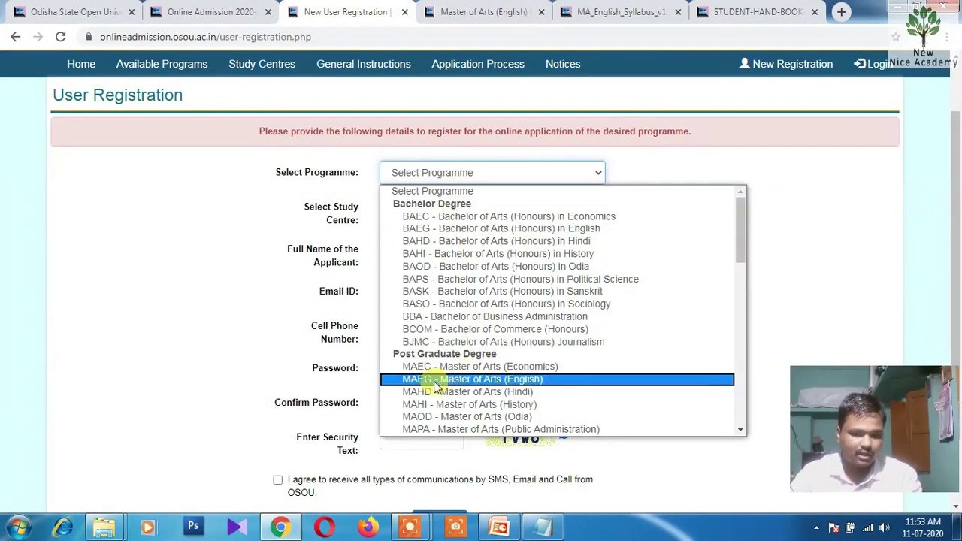
pyautogui.click(475, 382)
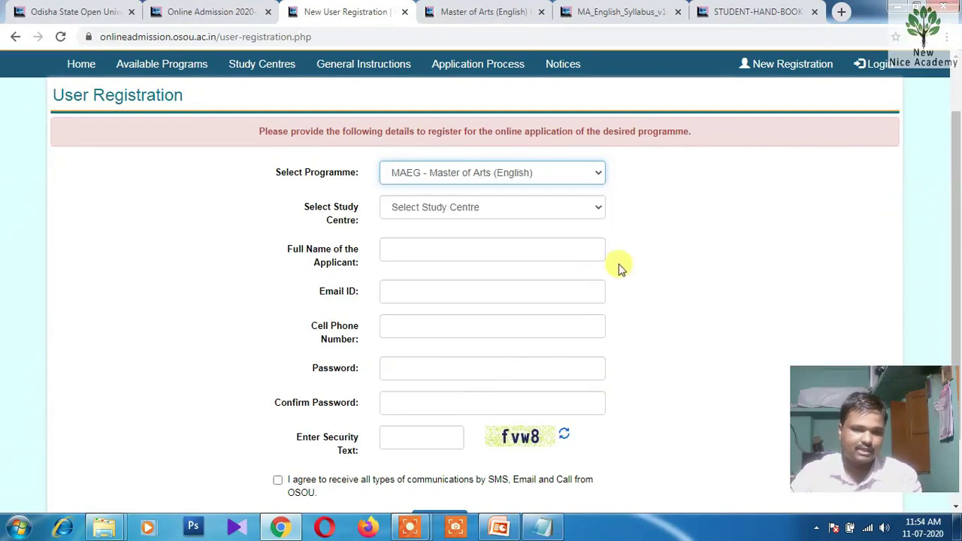
pyautogui.scroll(-1, 635, 253)
# Pick Sonepur College, Subarnapur (2901) from the study centre list
pyautogui.click(436, 143)
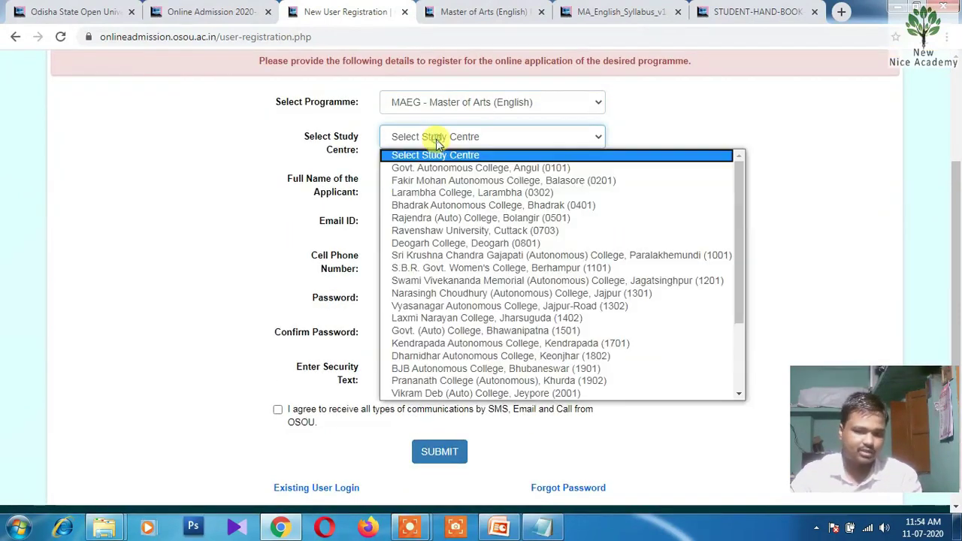
pyautogui.scroll(-2, 517, 324)
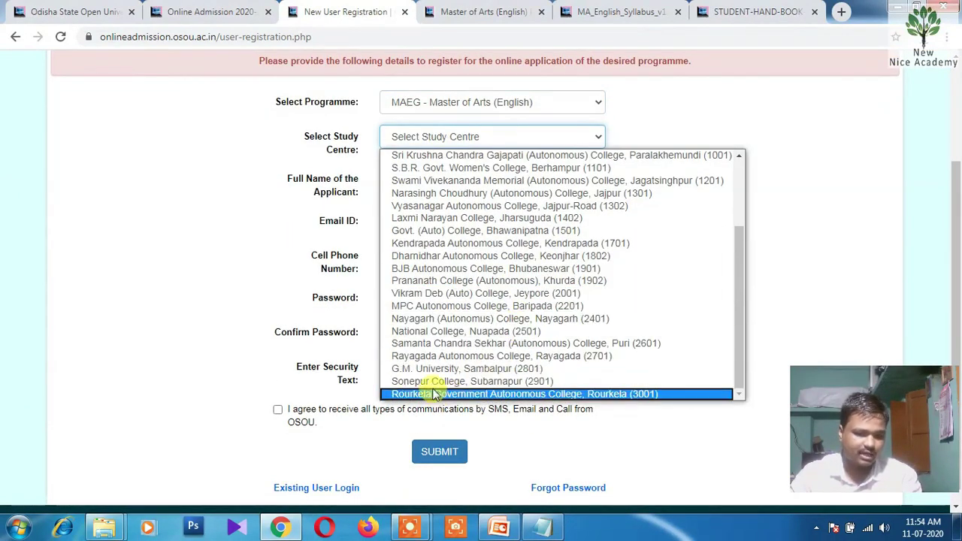
pyautogui.press('s')
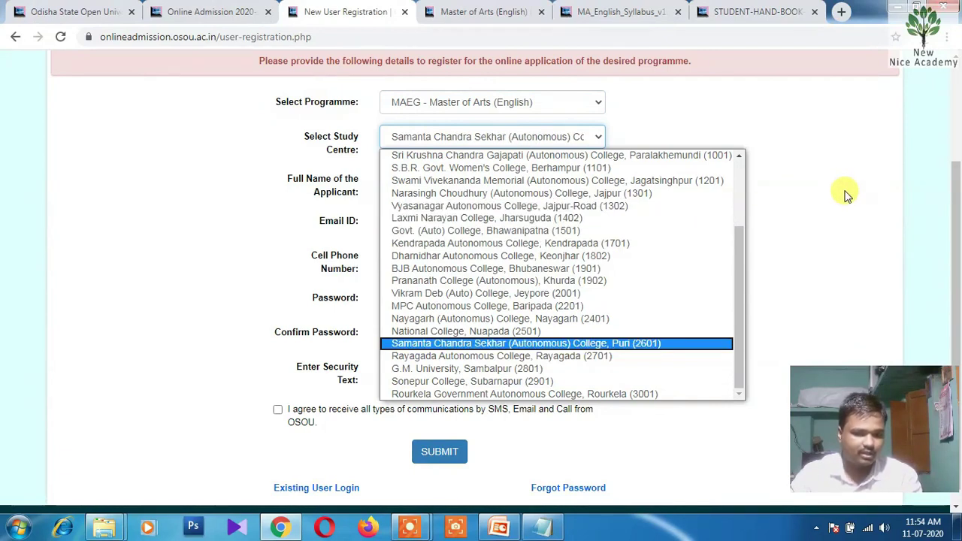
pyautogui.press('s')
pyautogui.press('s')
pyautogui.press('s')
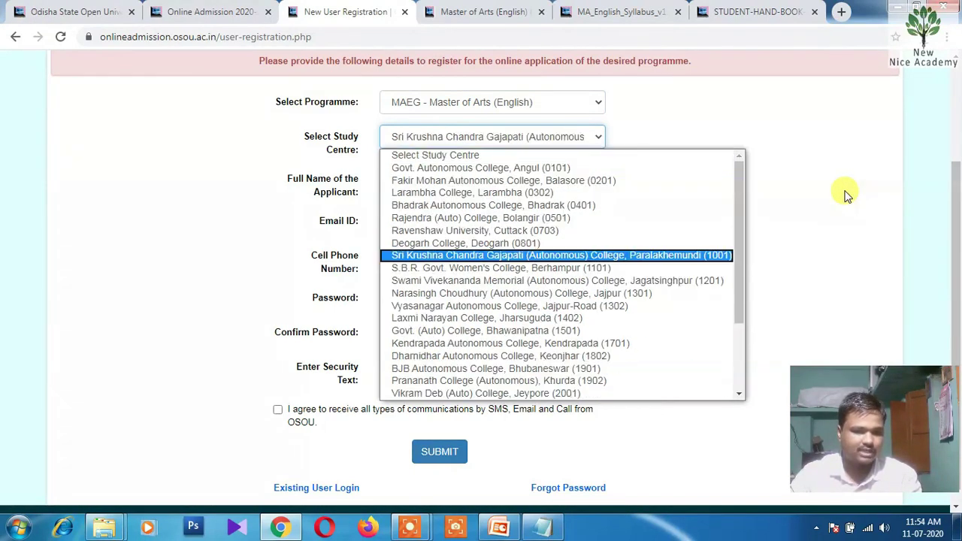
pyautogui.press('s')
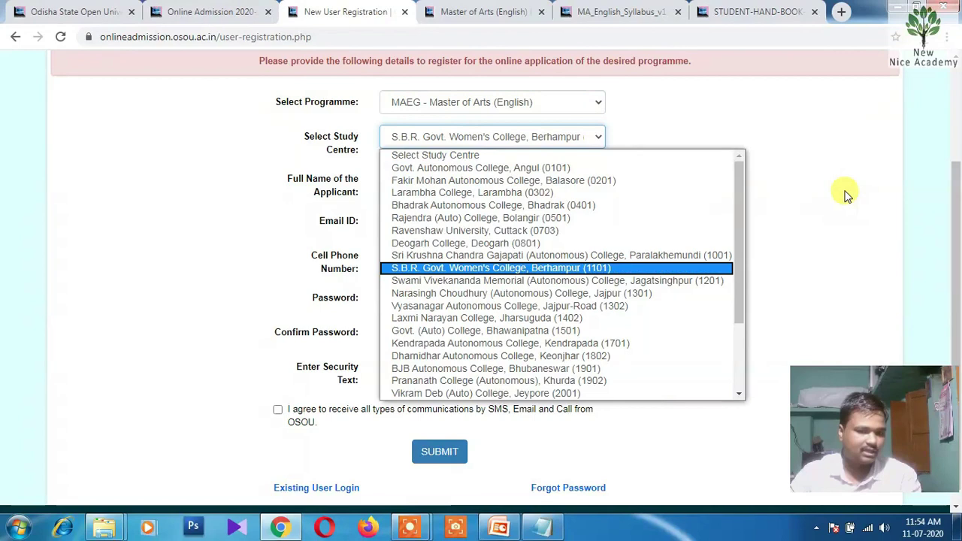
pyautogui.press('s')
pyautogui.press('s')
pyautogui.press('s')
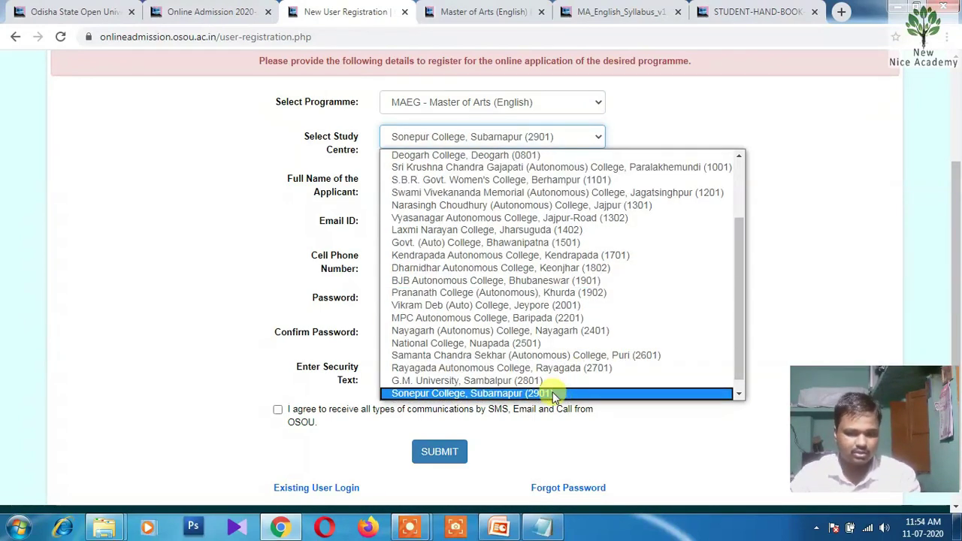
pyautogui.moveTo(736, 278); pyautogui.dragTo(731, 316)
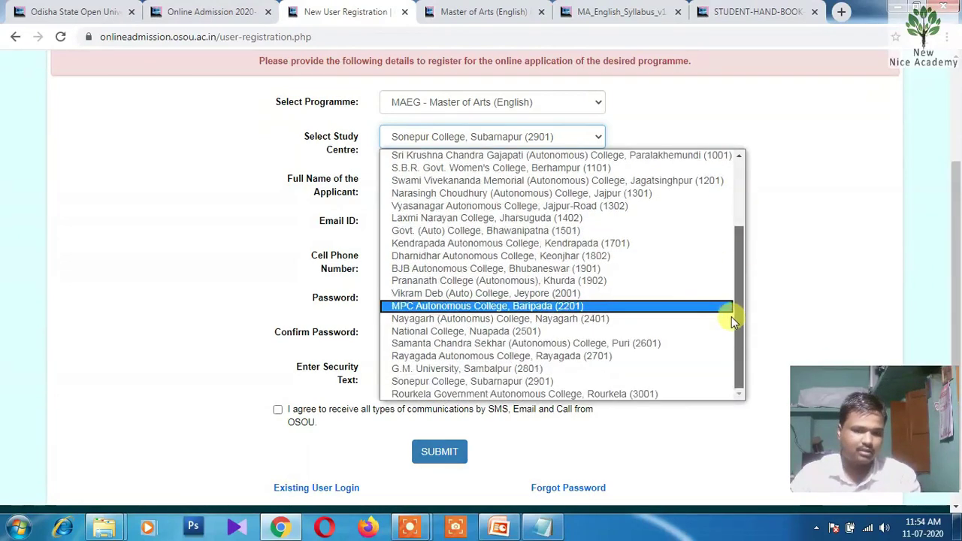
pyautogui.click(432, 382)
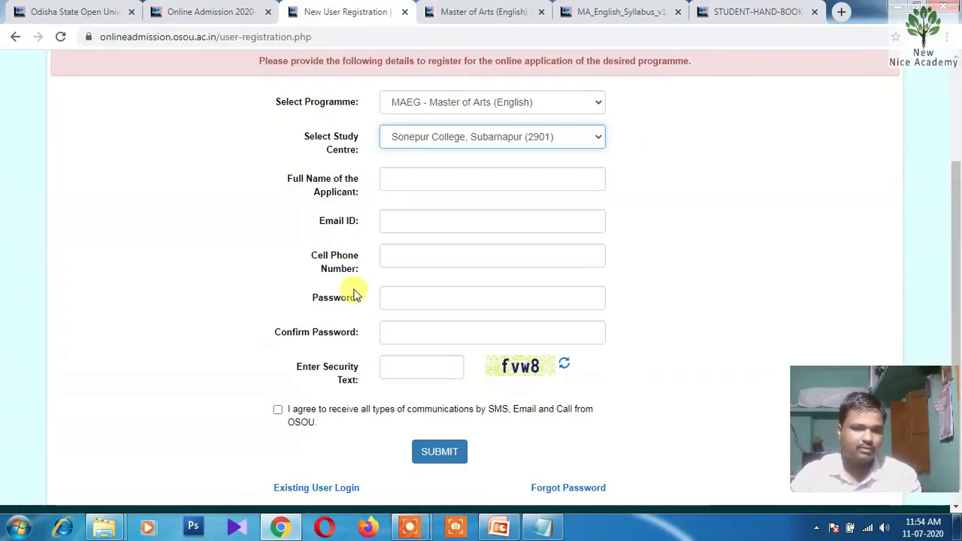
# Enter the applicant's full name, e-mail ID and cell phone number
pyautogui.click(425, 181)
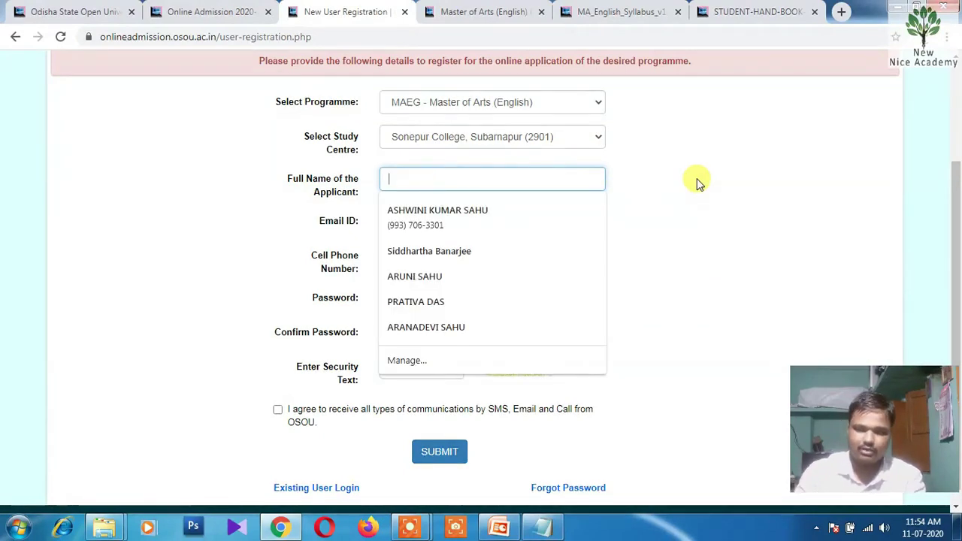
pyautogui.click(697, 183)
pyautogui.click(461, 185)
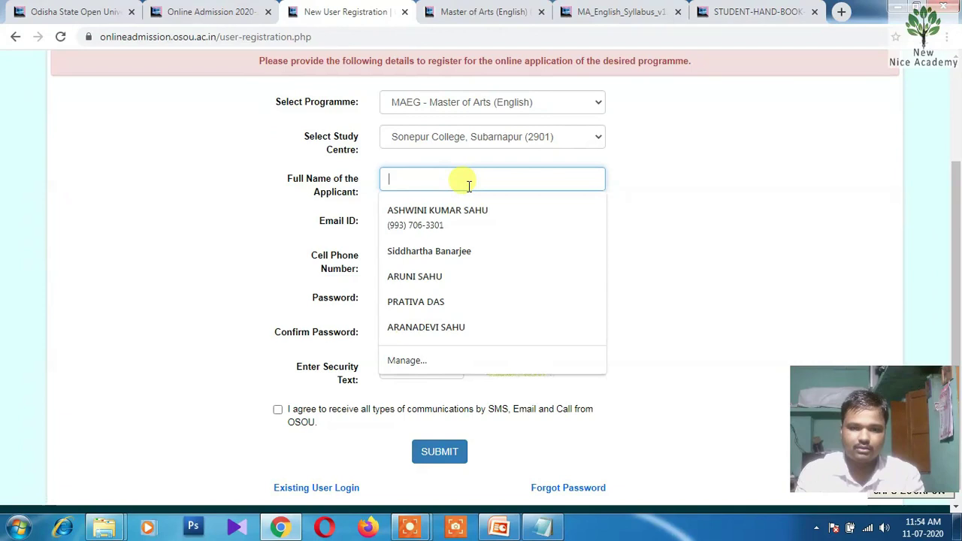
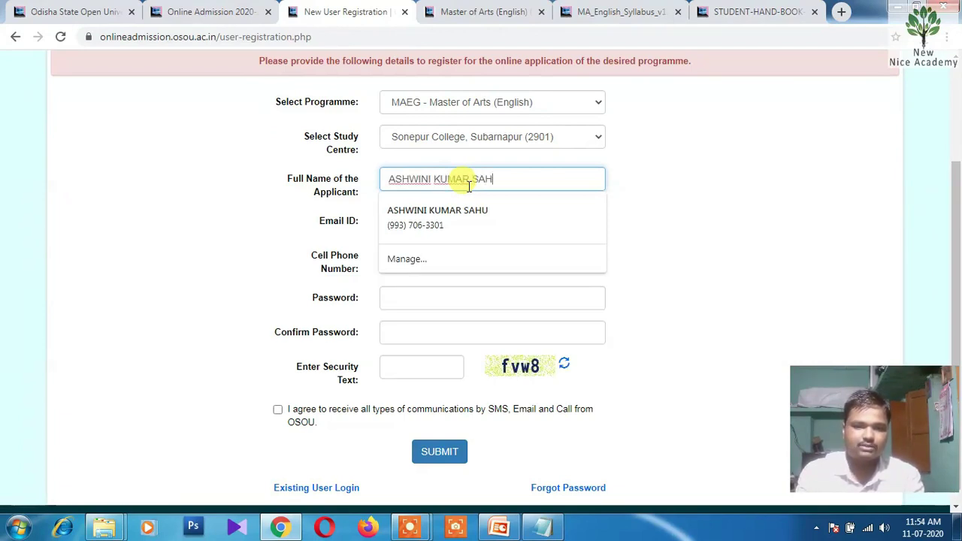
pyautogui.press('Tab')
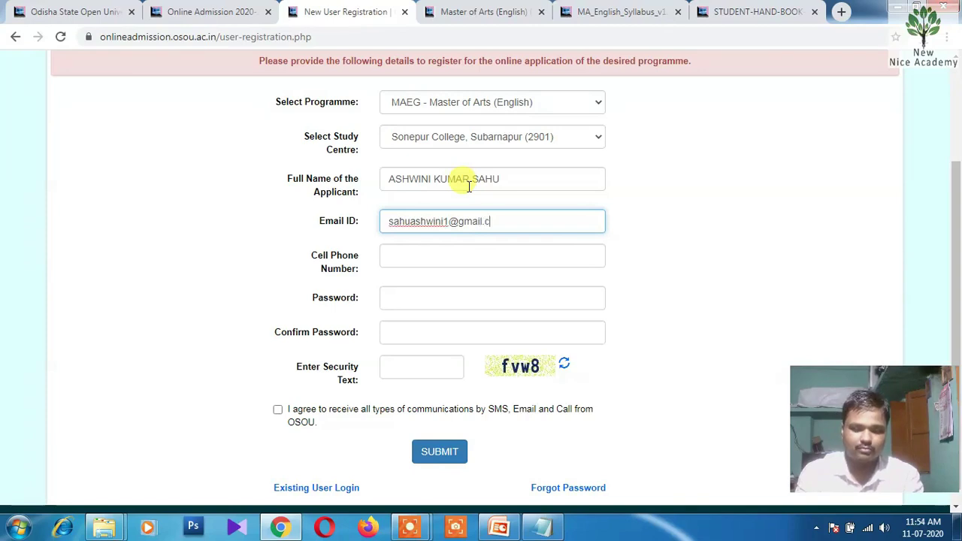
pyautogui.press('Tab')
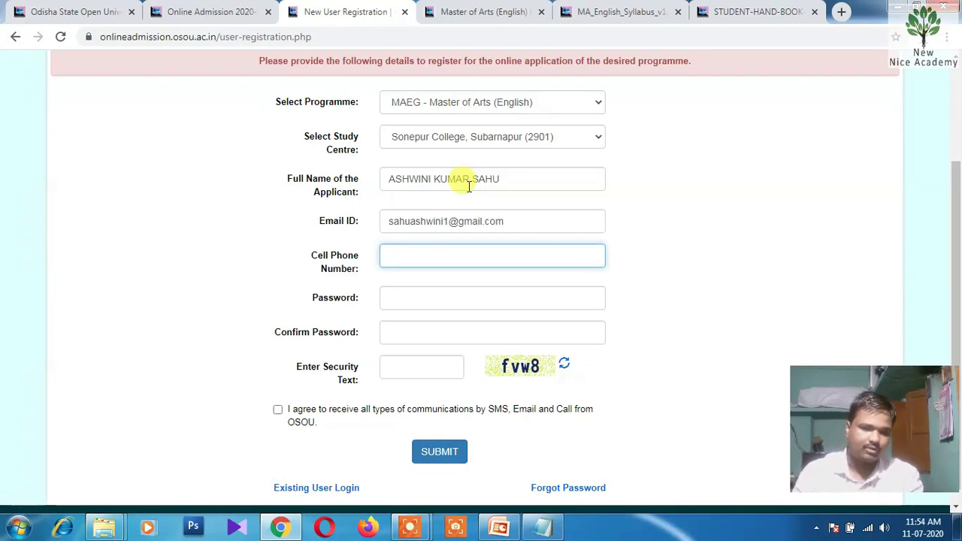
# Enter the password twice and the security text fvw8
pyautogui.press('Tab')
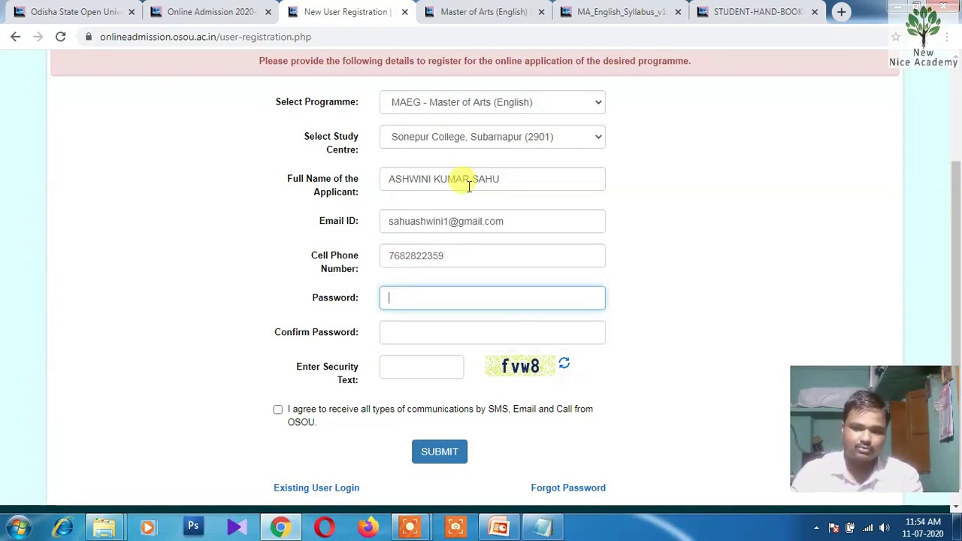
pyautogui.write('••')
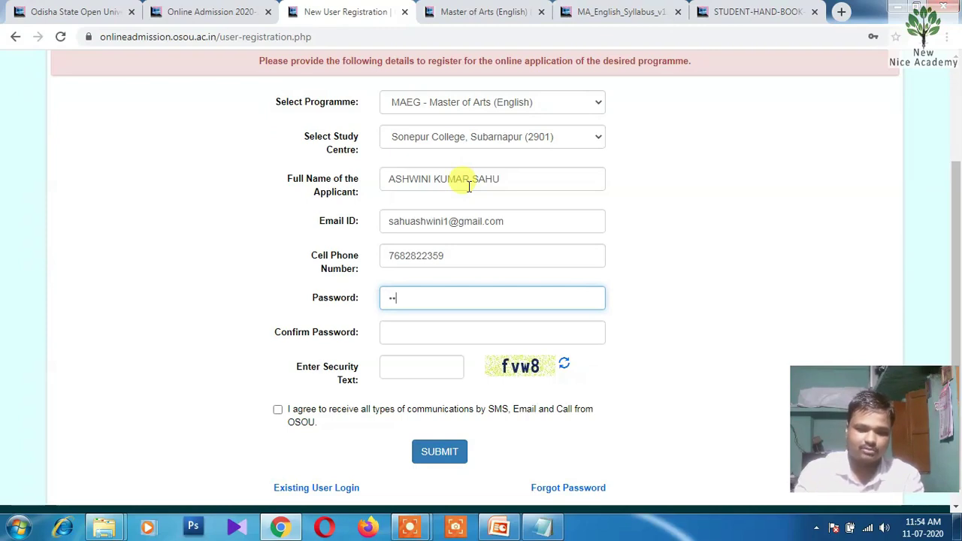
pyautogui.write('•••••')
pyautogui.press('Tab')
pyautogui.write('••••')
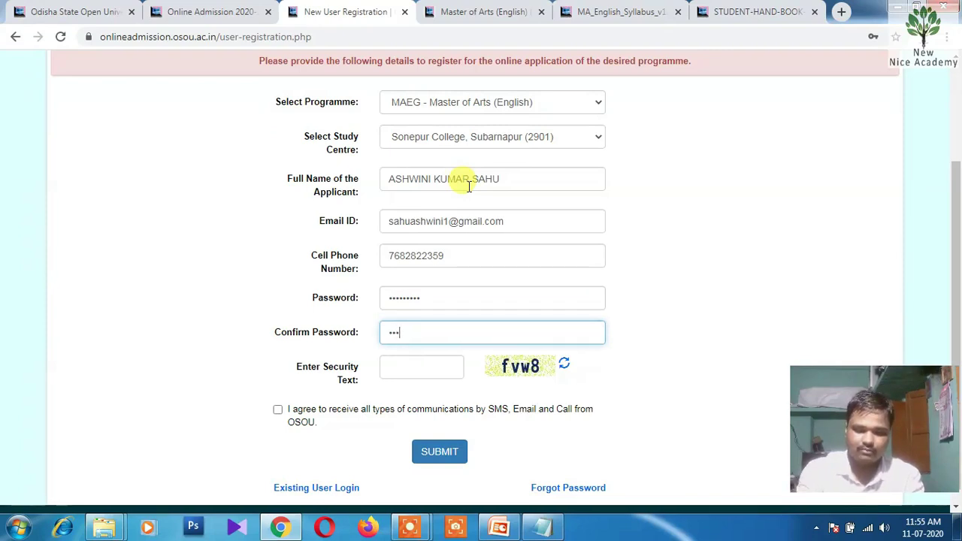
pyautogui.write('•')
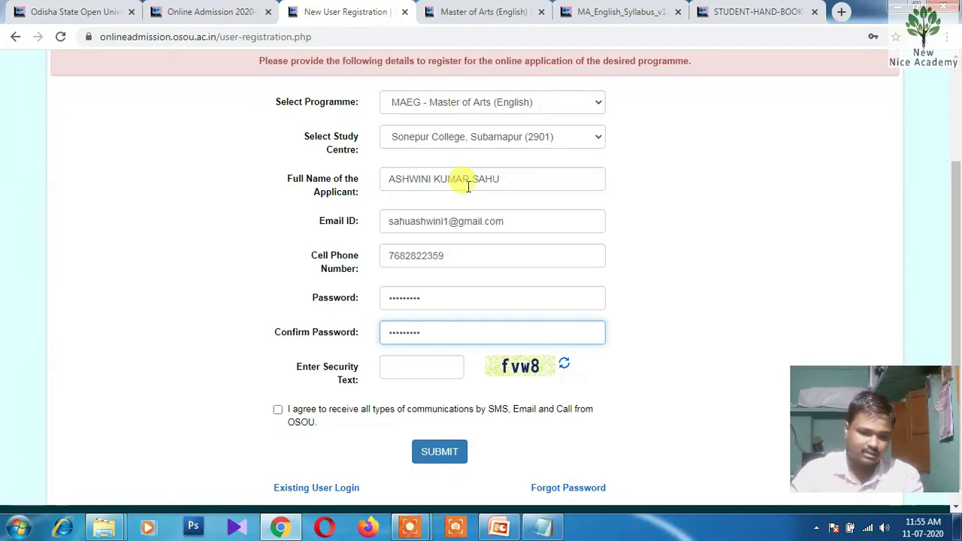
pyautogui.click(414, 366)
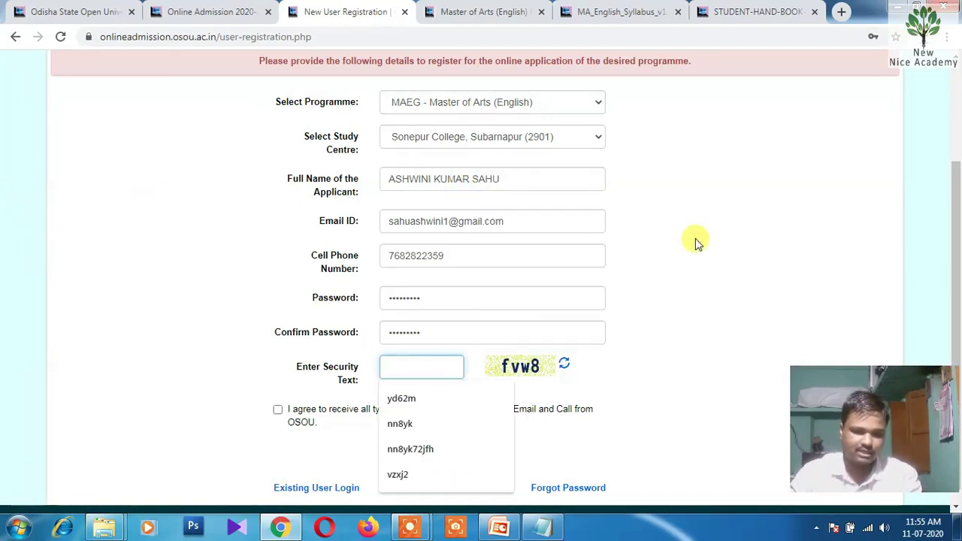
pyautogui.write('f')
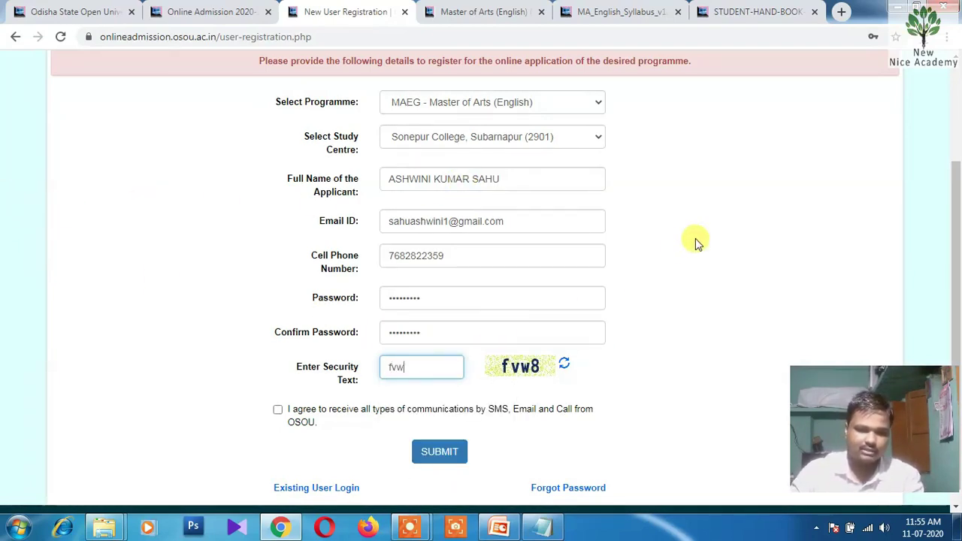
pyautogui.write('vw8')
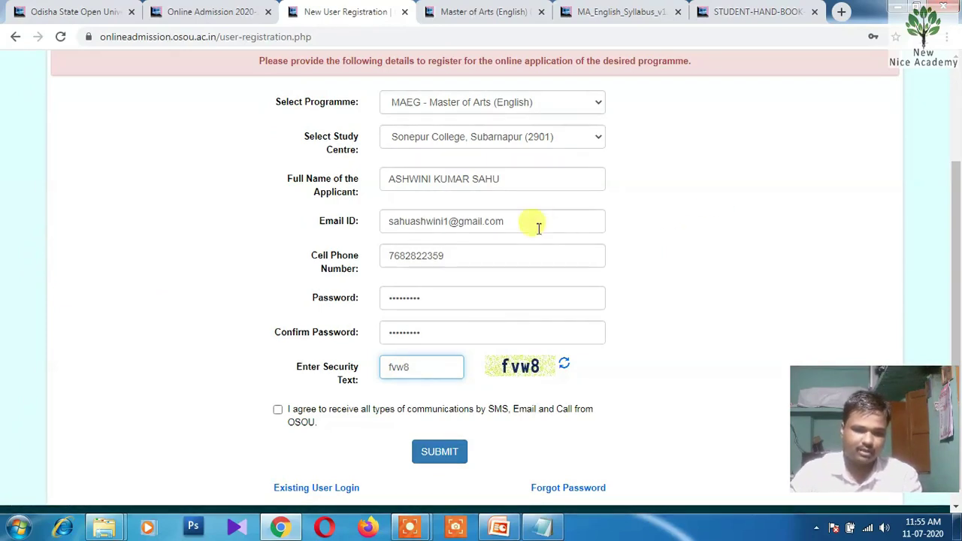
pyautogui.scroll(-1, 526, 229)
# Agree to OSOU communications, submit the registration, and decline Chrome's offer to save the password
pyautogui.click(278, 394)
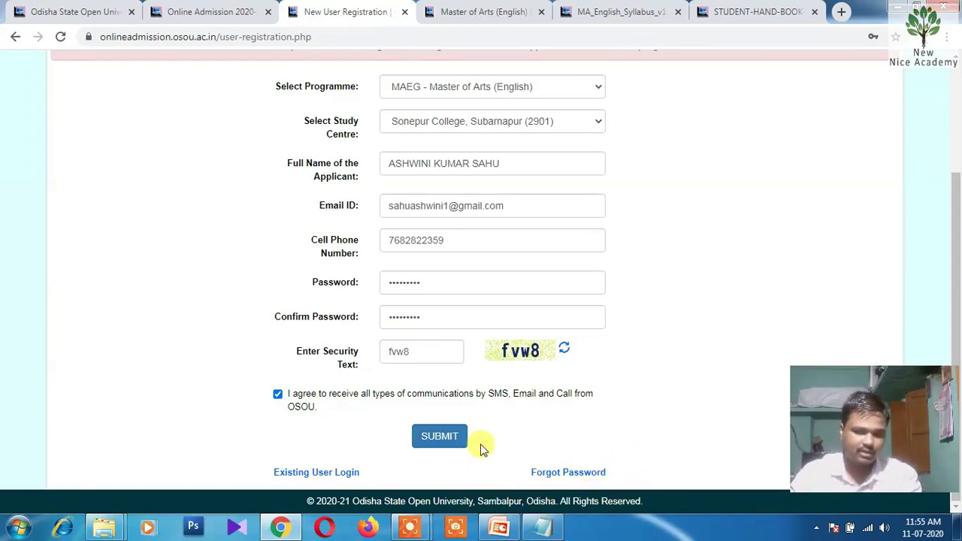
pyautogui.click(441, 440)
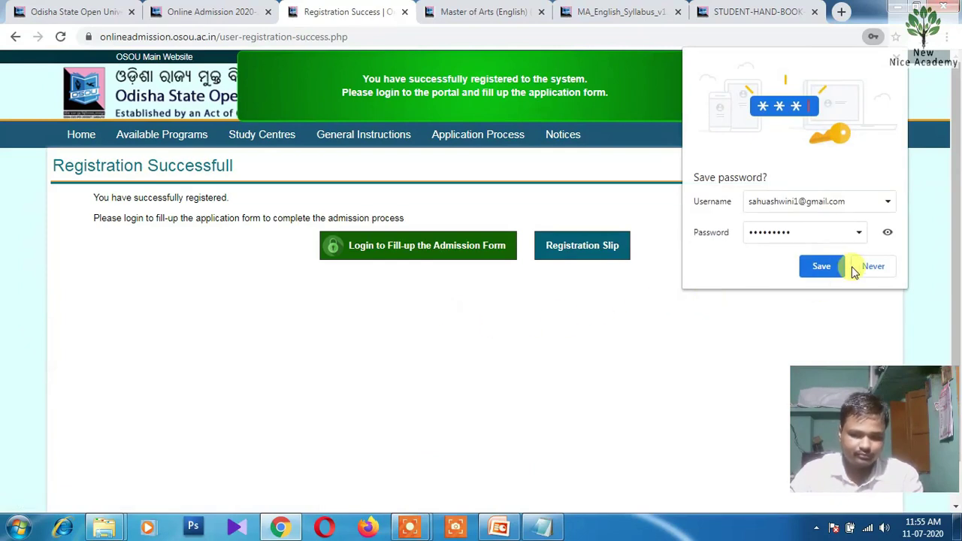
pyautogui.click(872, 267)
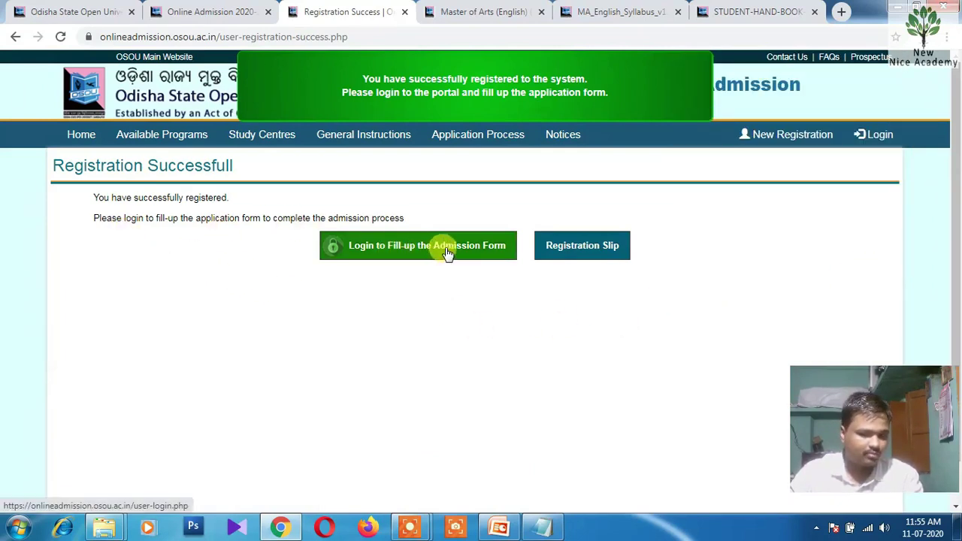
# Print the registration slip to Save as PDF with portrait layout
pyautogui.click(588, 252)
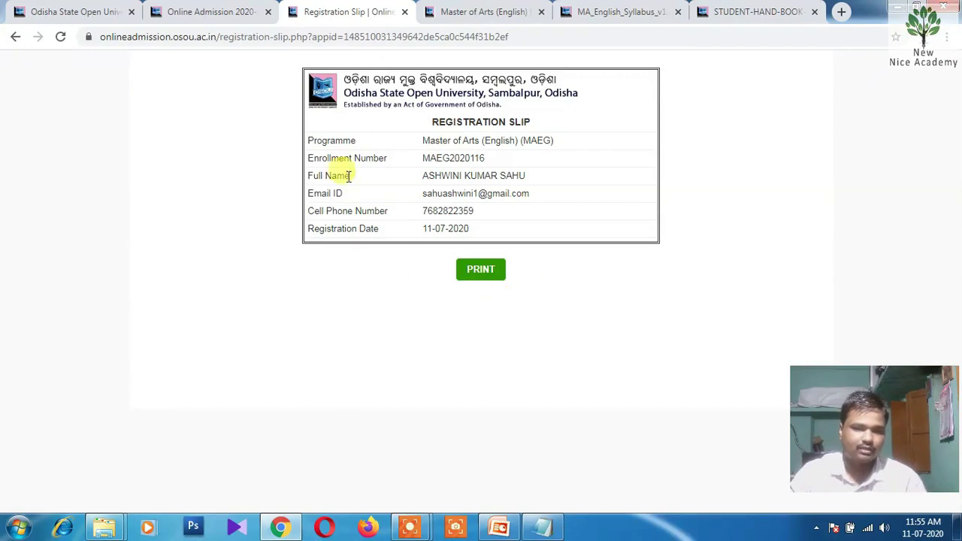
pyautogui.click(481, 269)
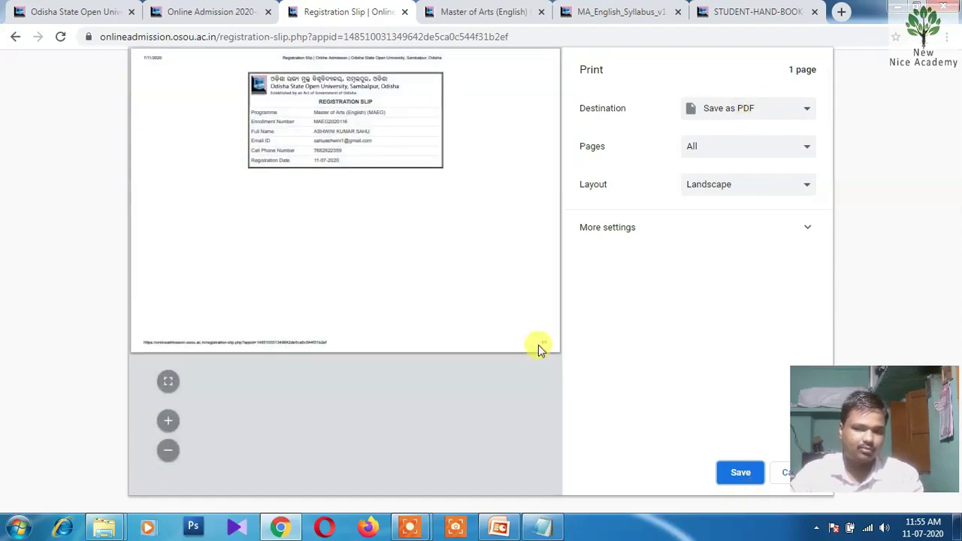
pyautogui.click(700, 188)
pyautogui.click(701, 201)
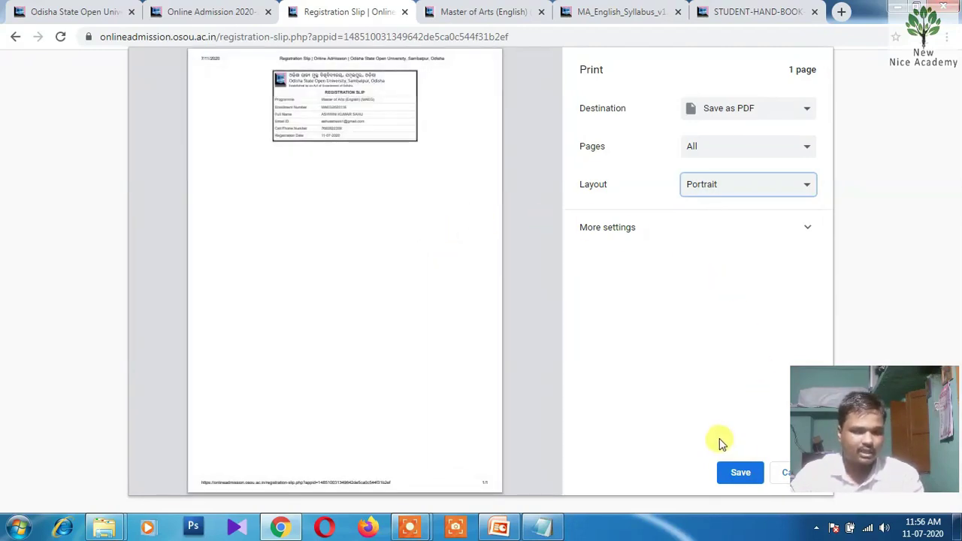
pyautogui.click(733, 473)
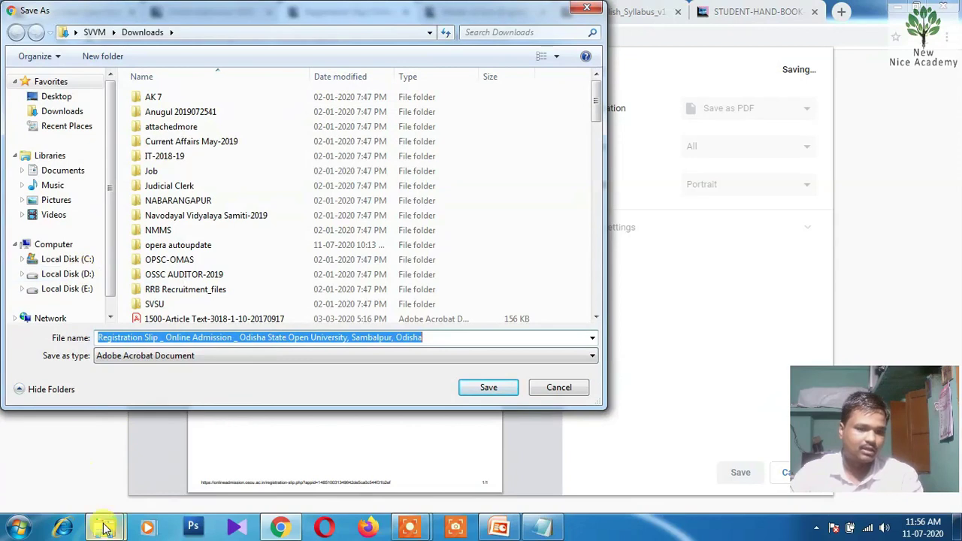
# Set the save location to the ASHWINI OSOU folder using its path copied from Explorer
pyautogui.moveTo(104, 527)
pyautogui.click(103, 461)
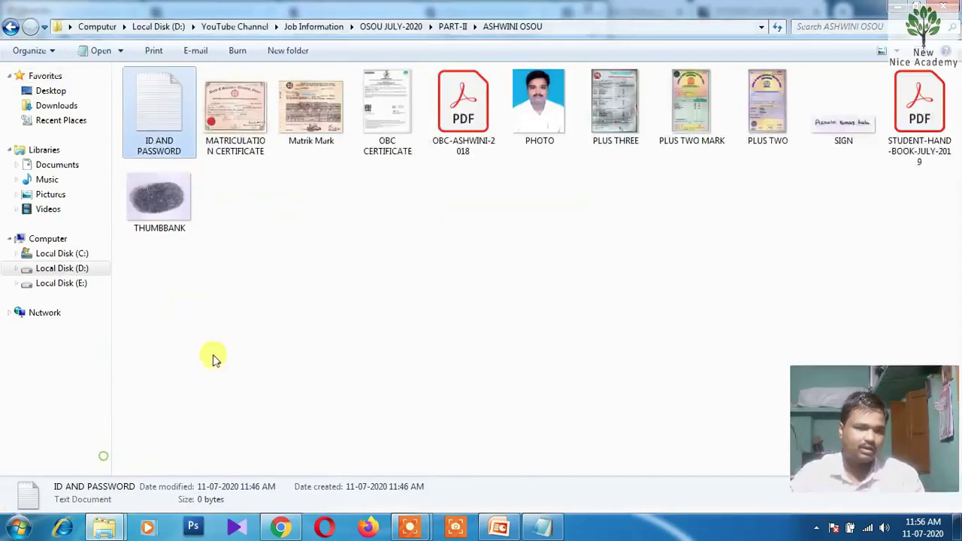
pyautogui.click(580, 30)
pyautogui.hotkey('ctrl', 'c')
pyautogui.click(894, 6)
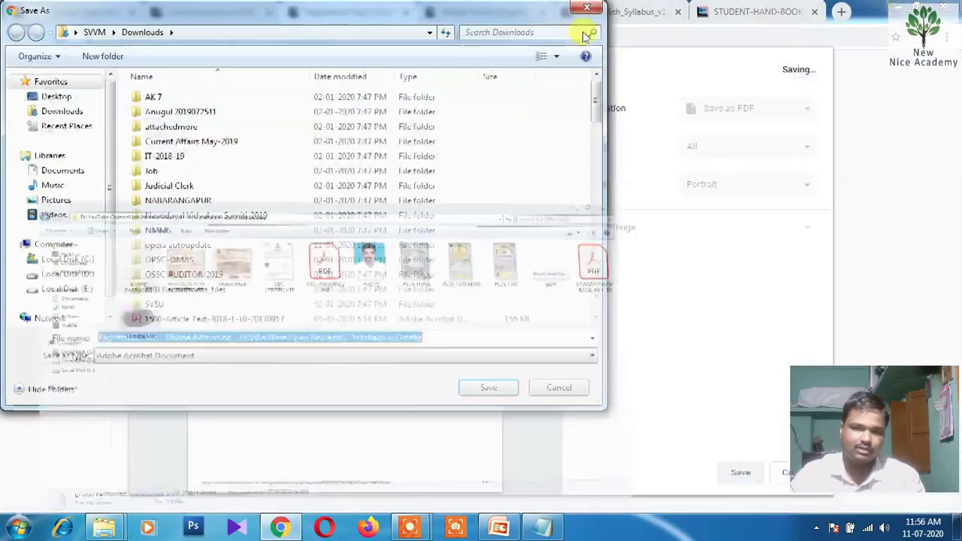
pyautogui.click(373, 33)
pyautogui.hotkey('ctrl', 'v')
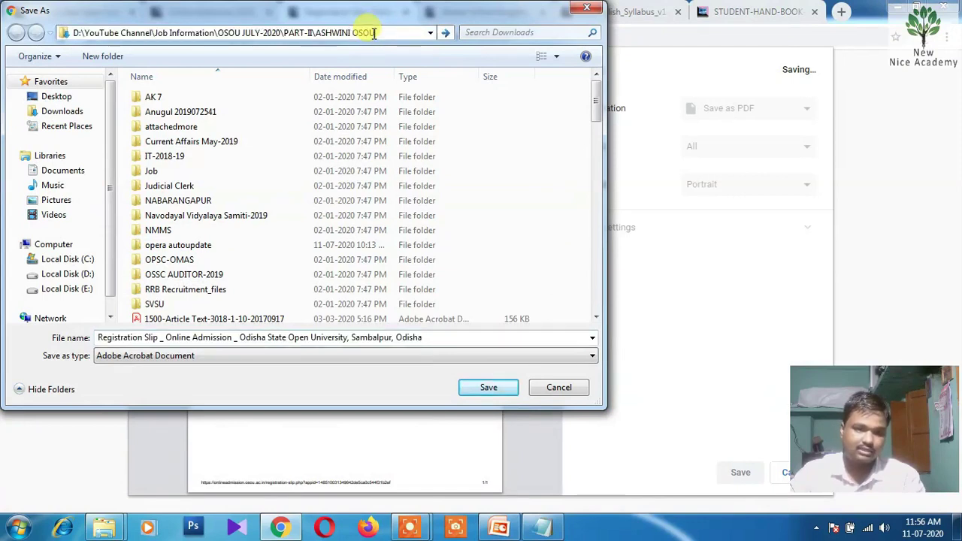
pyautogui.press('Return')
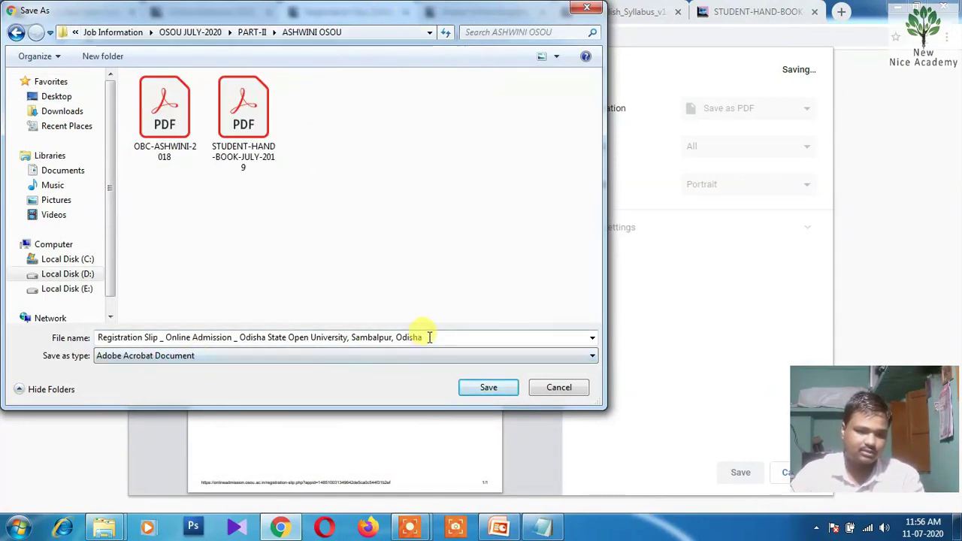
# Trim the file name to 'Registration Slip MAEG'
pyautogui.tripleClick(429, 336)
pyautogui.click(173, 338)
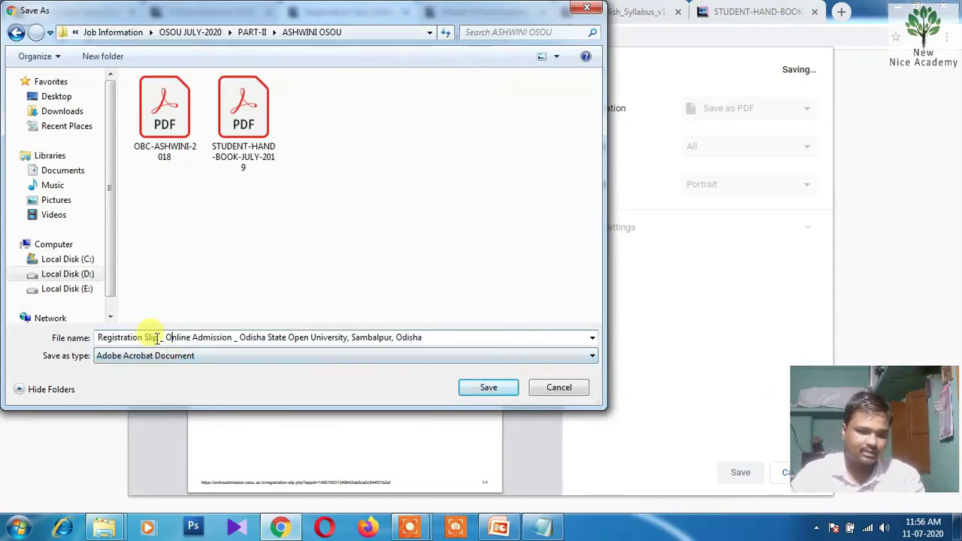
pyautogui.moveTo(158, 337); pyautogui.dragTo(460, 335)
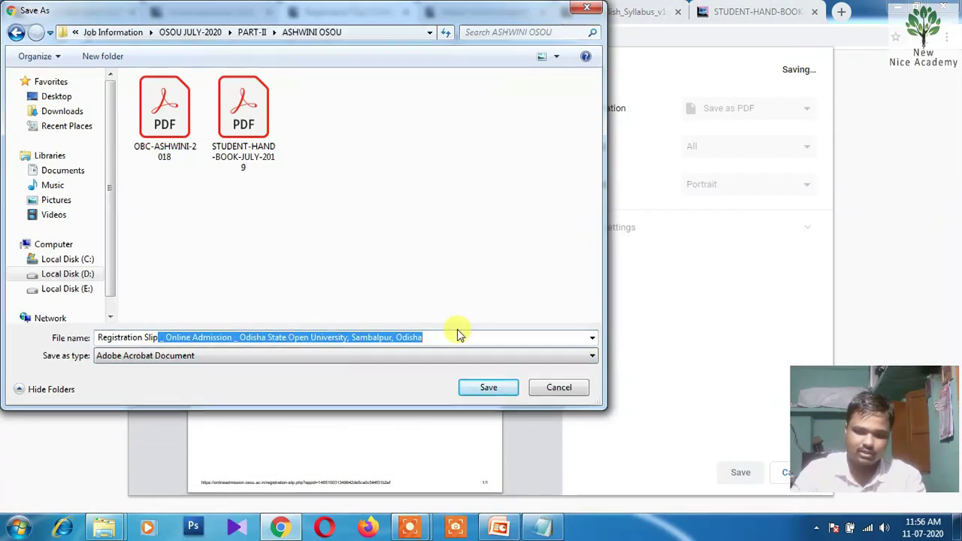
pyautogui.press('BackSpace')
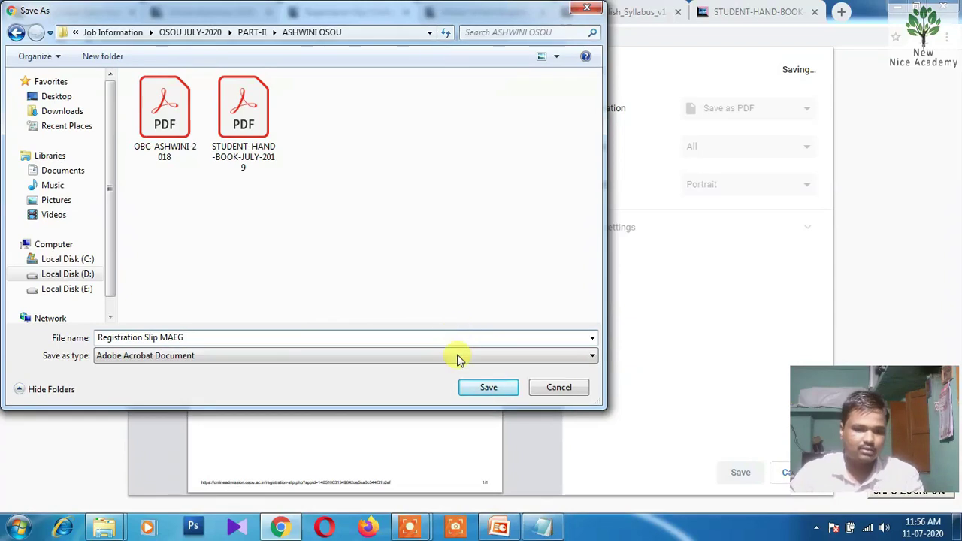
# Save the slip, open Registration Slip MAEG.pdf from the ASHWINI OSOU folder to verify it, then return to Chrome
pyautogui.click(490, 389)
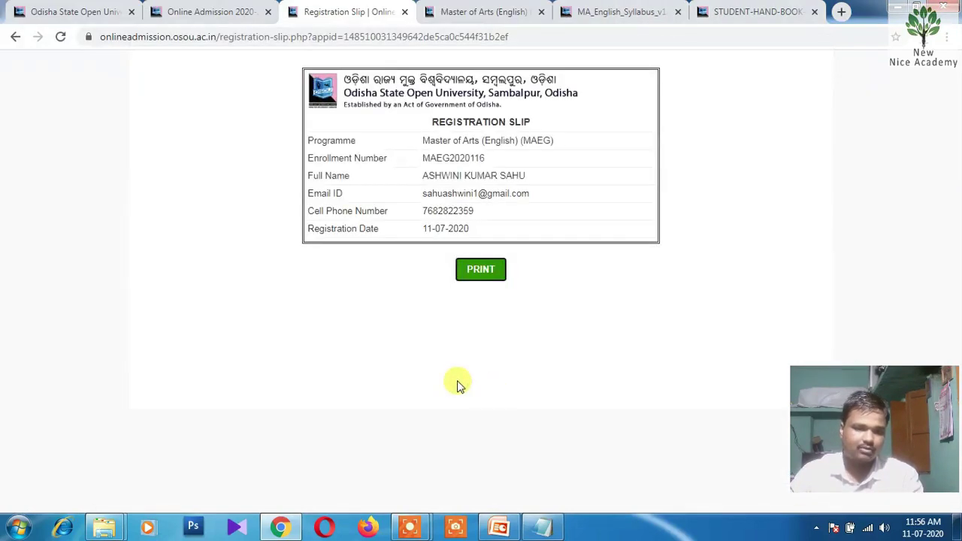
pyautogui.moveTo(104, 526)
pyautogui.click(115, 481)
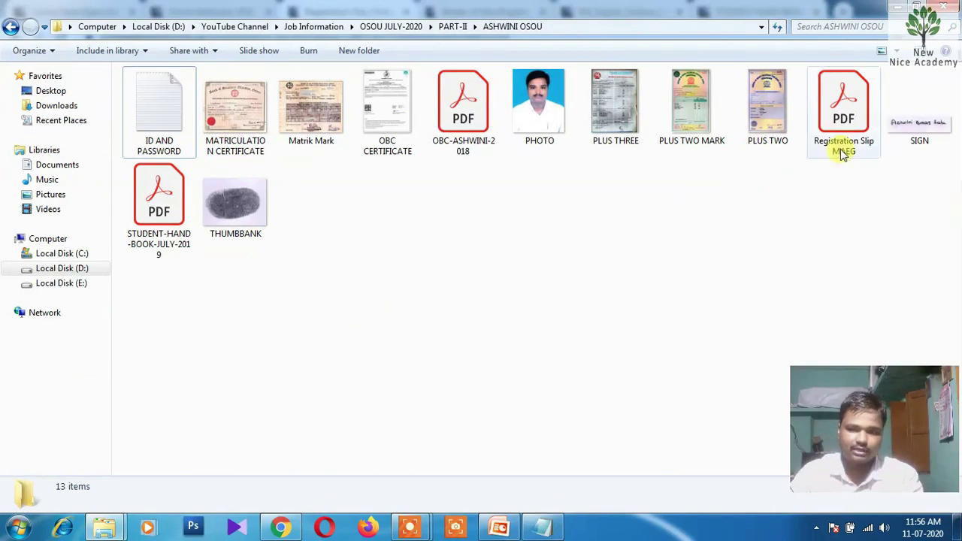
pyautogui.click(851, 137)
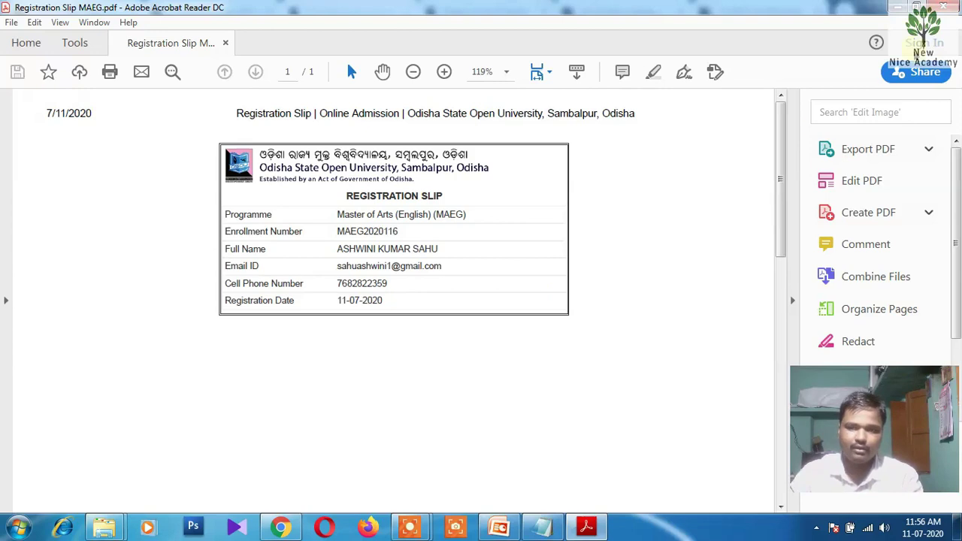
pyautogui.hotkey('ctrl', 'q')
pyautogui.click(532, 303)
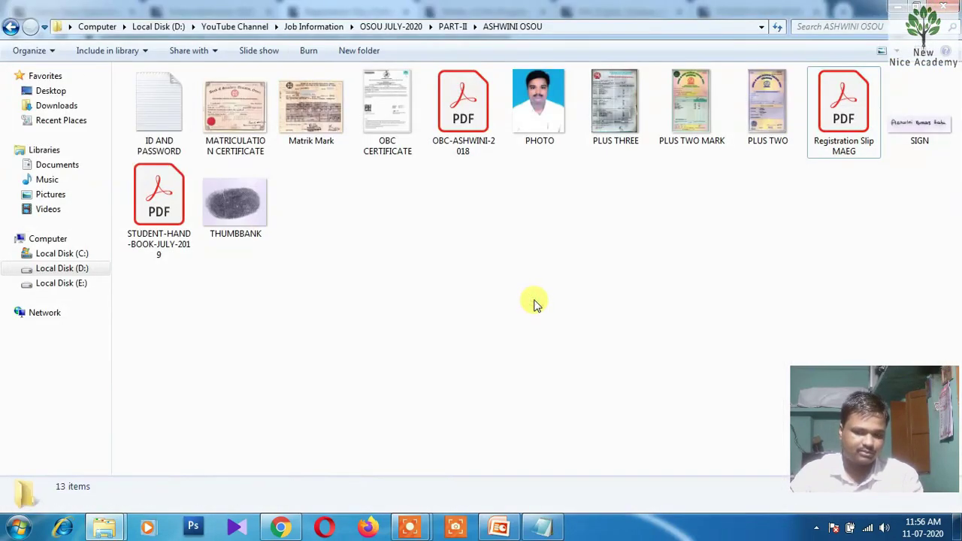
pyautogui.click(280, 526)
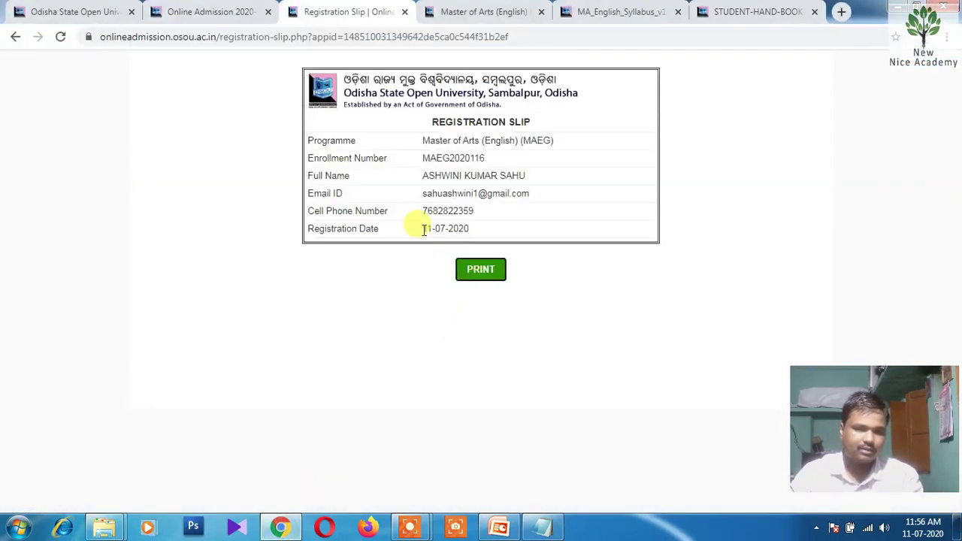
# Open the admission-form login page, choose Master of Arts (Economics), and autofill the registered e-mail
pyautogui.click(15, 36)
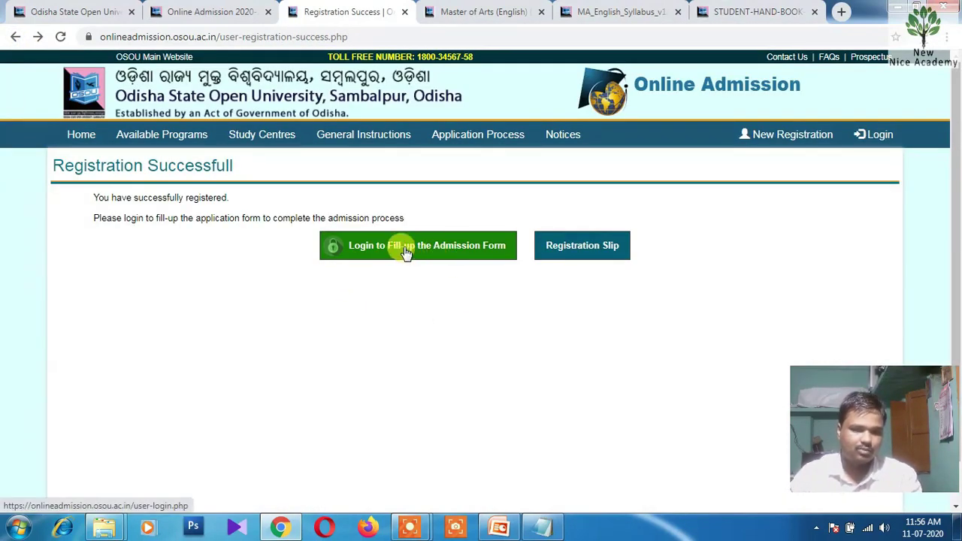
pyautogui.click(406, 254)
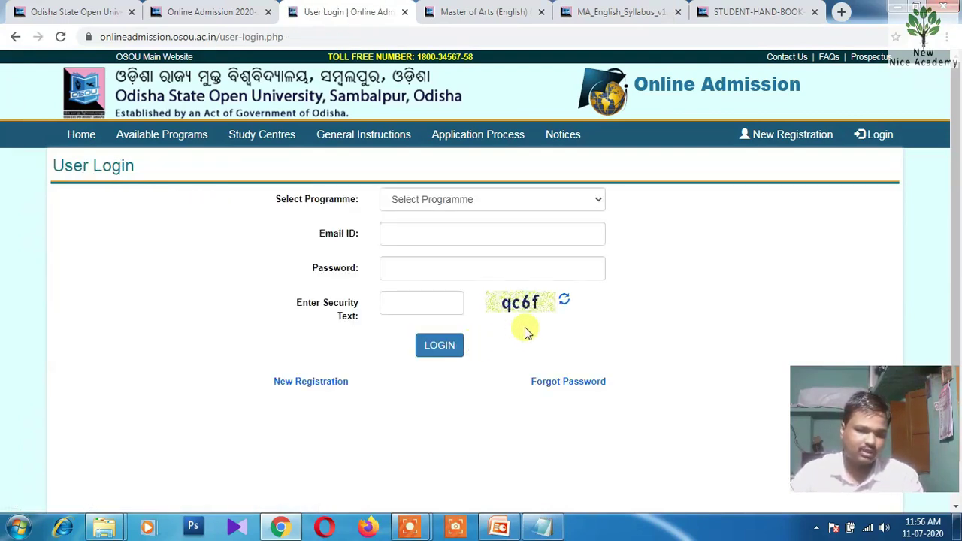
pyautogui.click(463, 200)
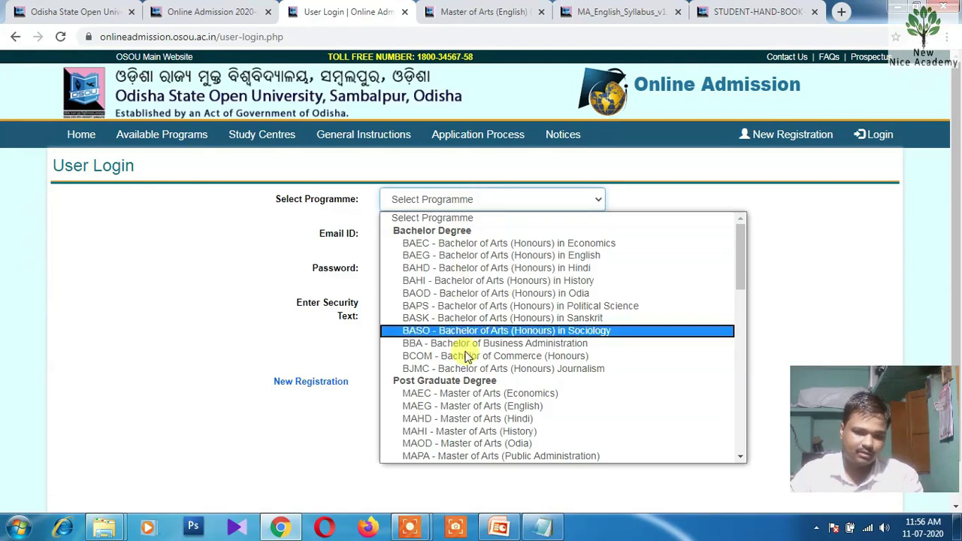
pyautogui.click(463, 393)
pyautogui.click(445, 233)
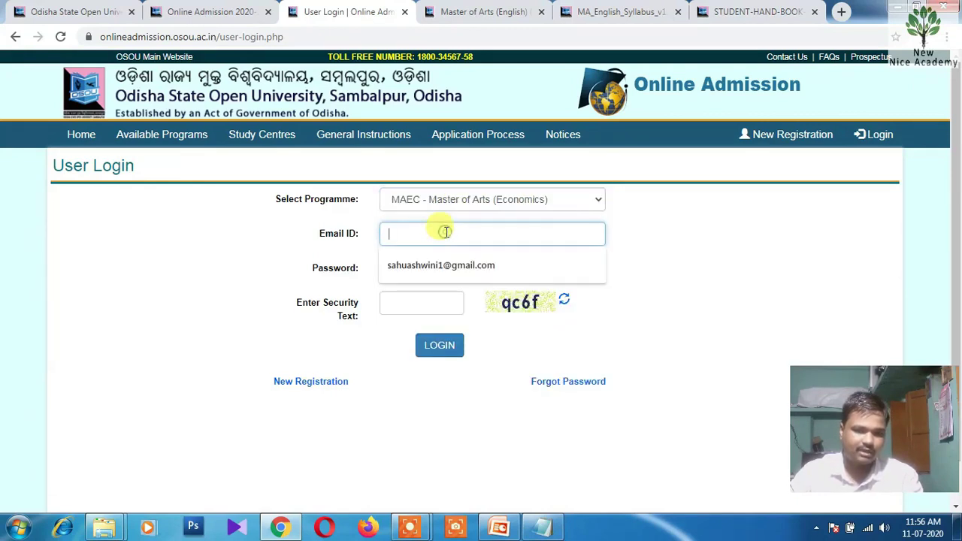
pyautogui.click(442, 265)
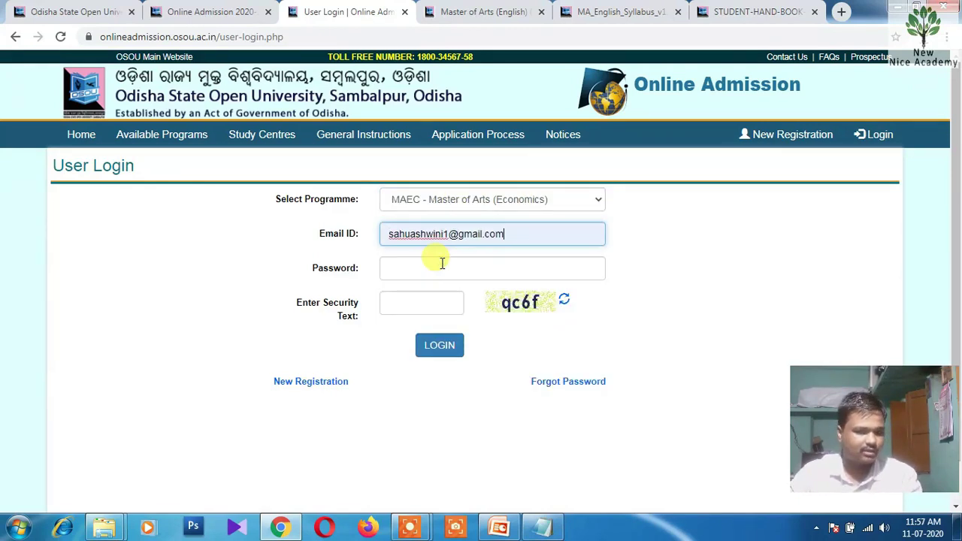
pyautogui.click(442, 264)
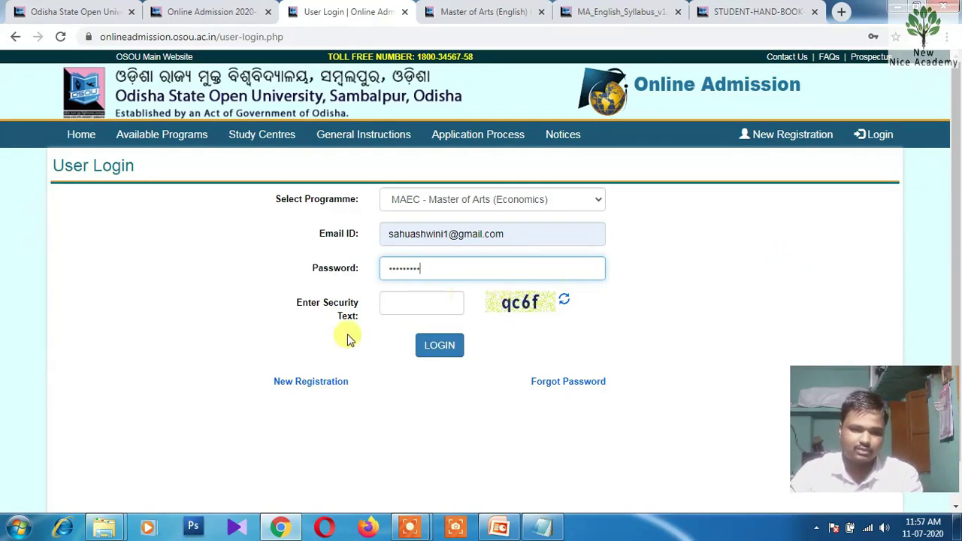
pyautogui.click(410, 308)
# Open the ID AND PASSWORD note from the applicant's documents folder and type the e-mail plus a masked password line
pyautogui.click(547, 530)
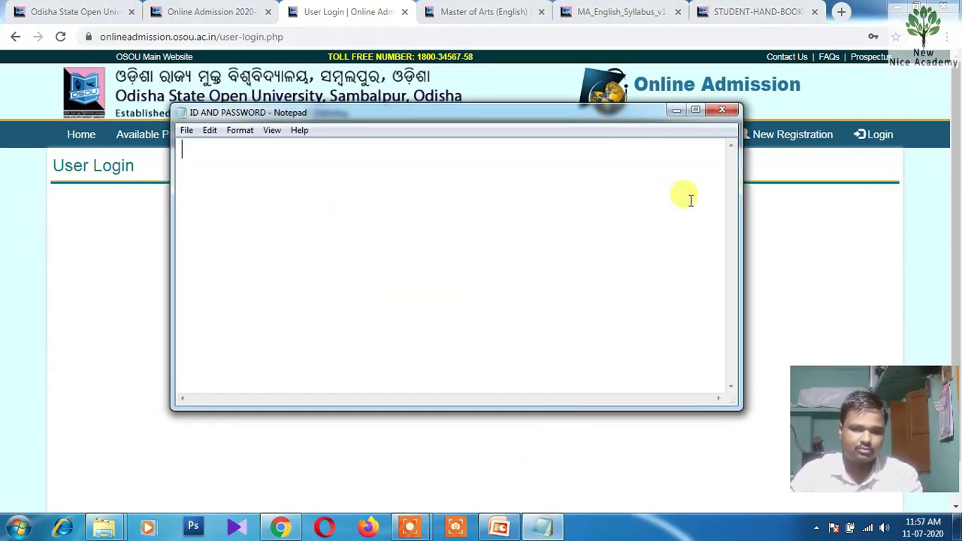
pyautogui.click(726, 112)
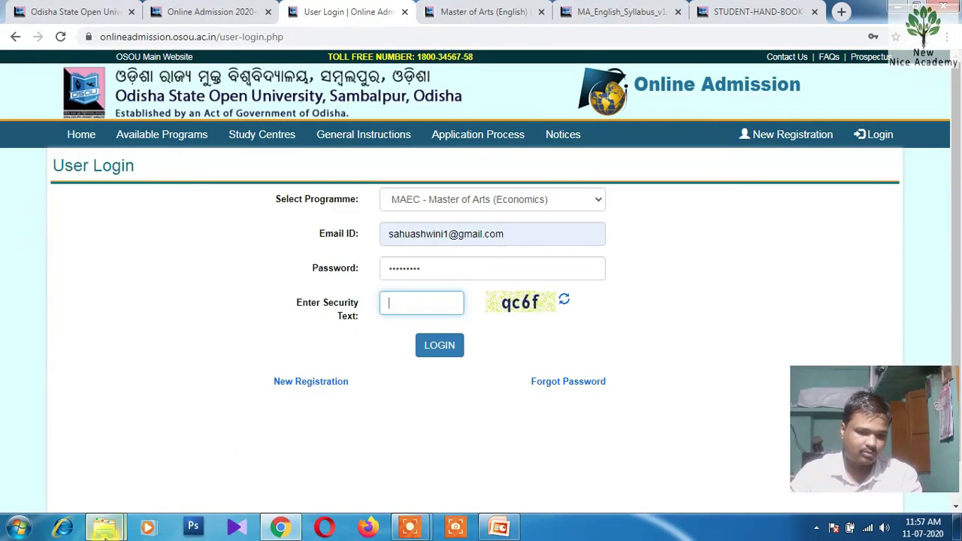
pyautogui.moveTo(102, 511)
pyautogui.click(103, 462)
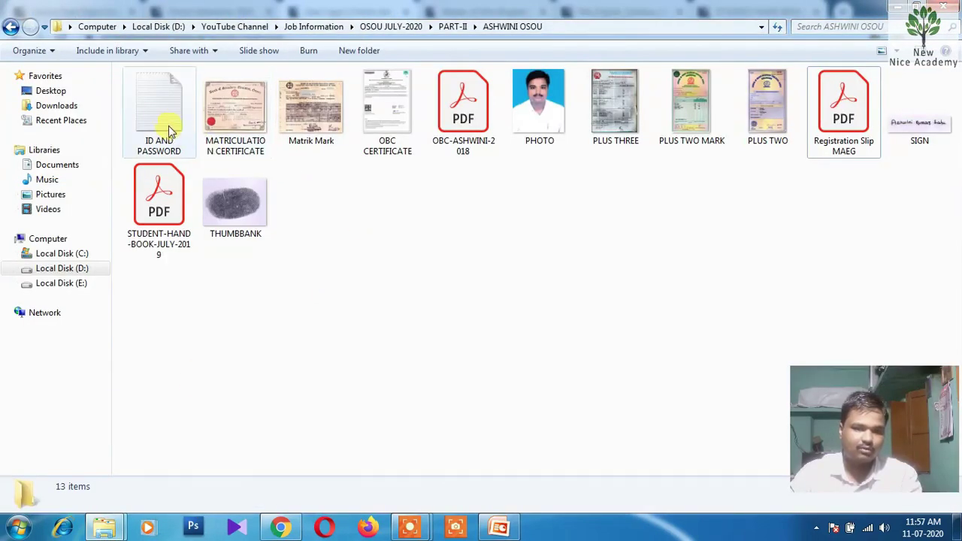
pyautogui.doubleClick(167, 128)
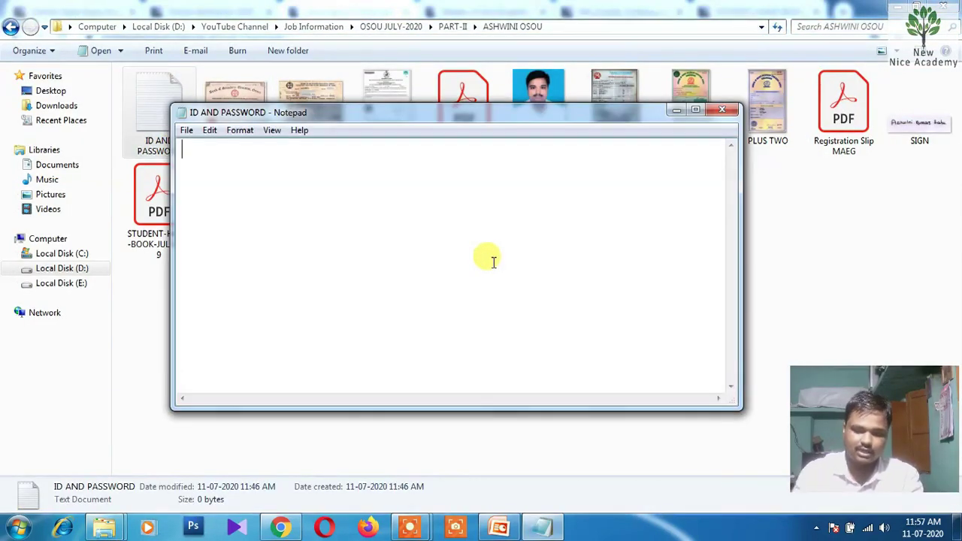
pyautogui.write('SA')
pyautogui.press('BackSpace')
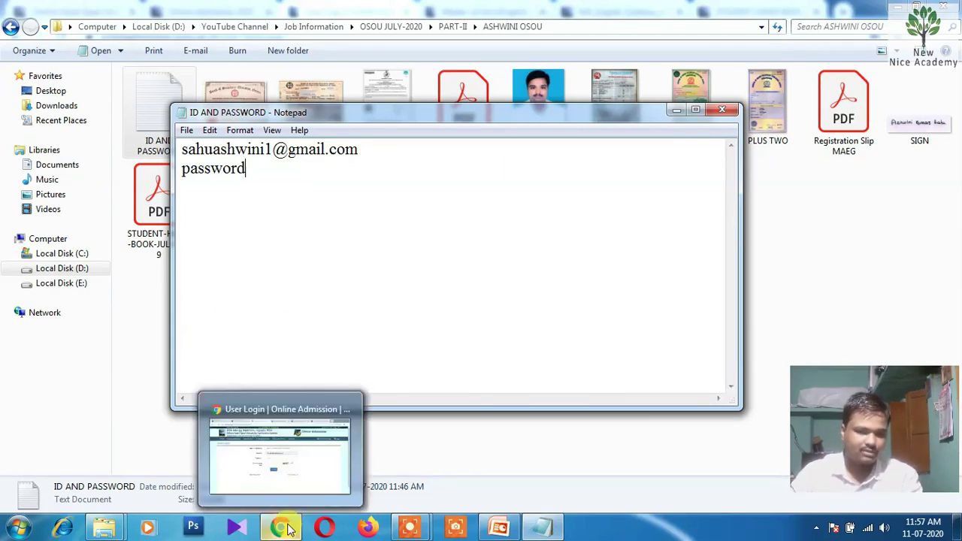
pyautogui.write('****')
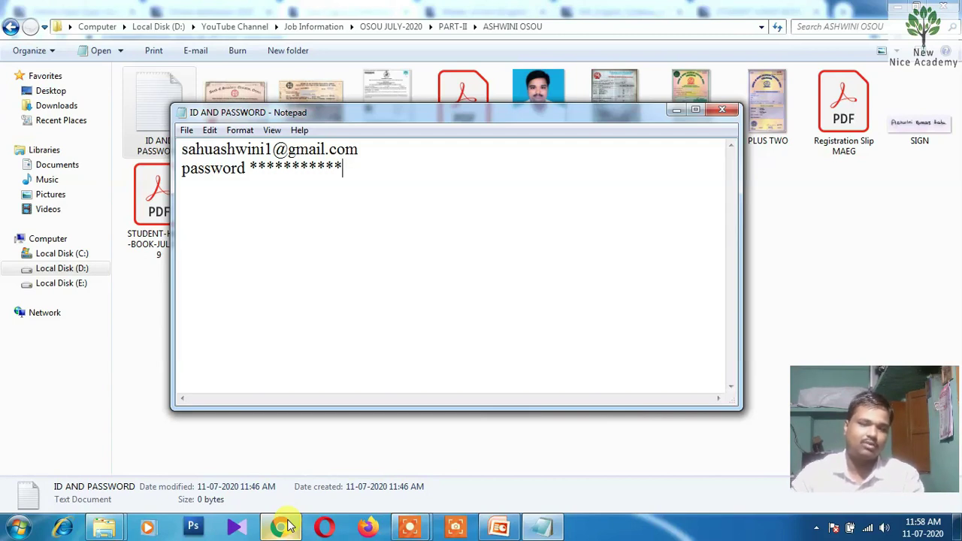
pyautogui.moveTo(289, 527)
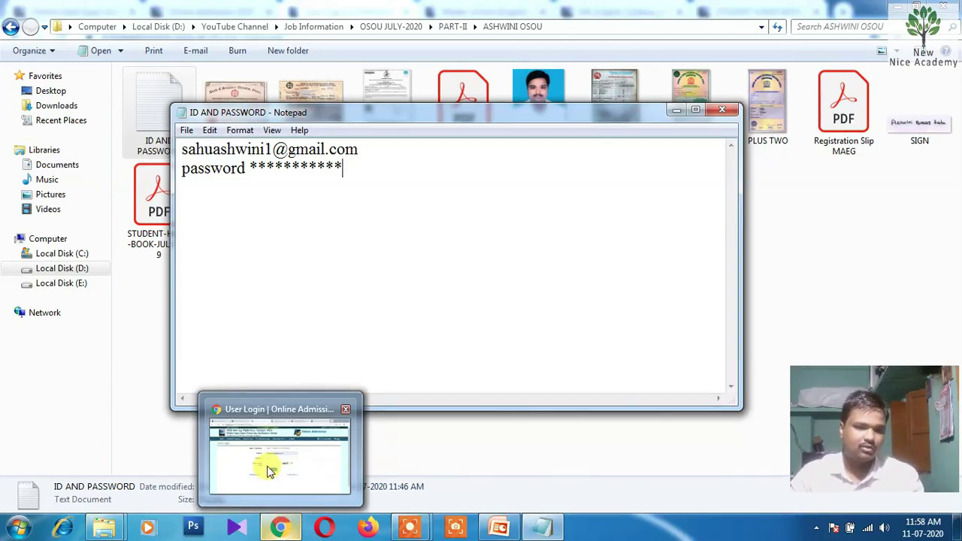
# After the failed login, sign in under Master of Arts (English) with the registered e-mail, password and security text mvkp
pyautogui.click(255, 421)
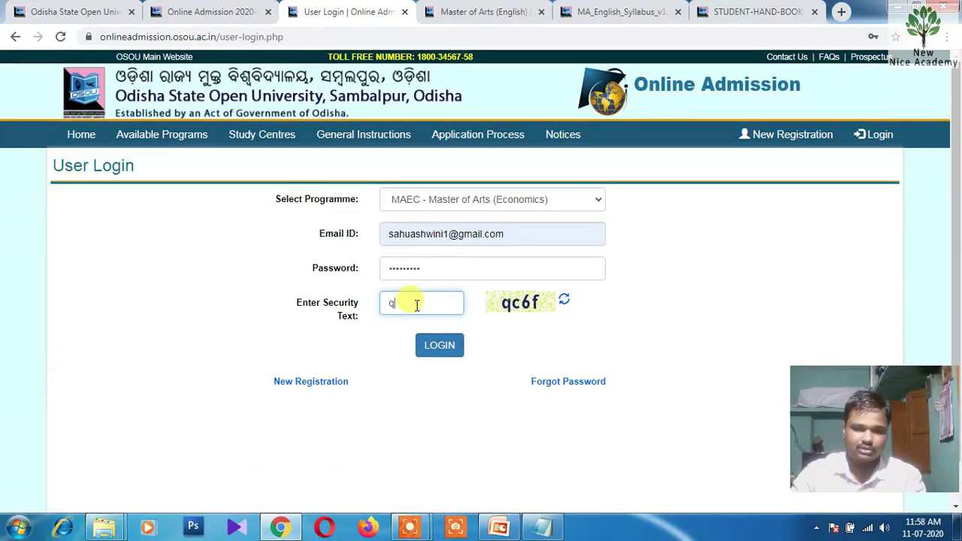
pyautogui.click(437, 349)
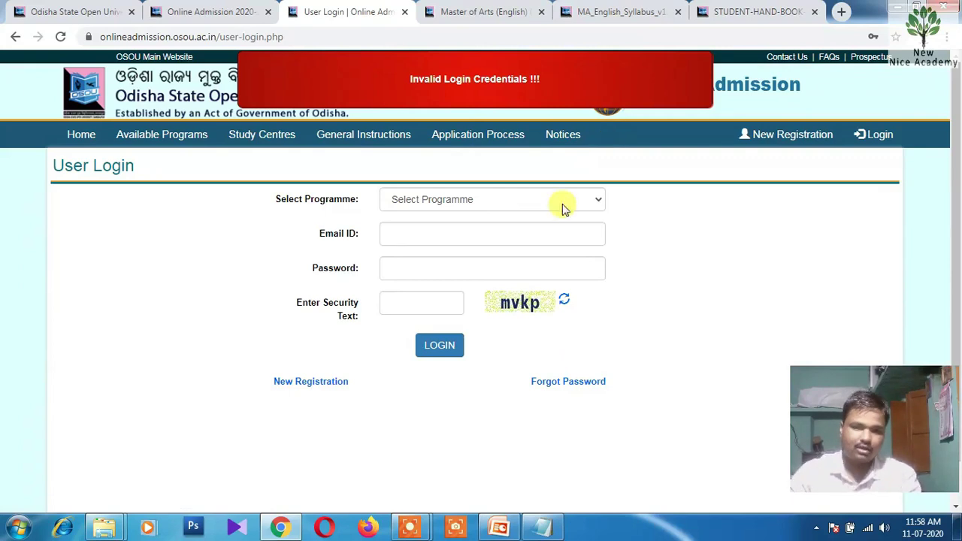
pyautogui.click(457, 200)
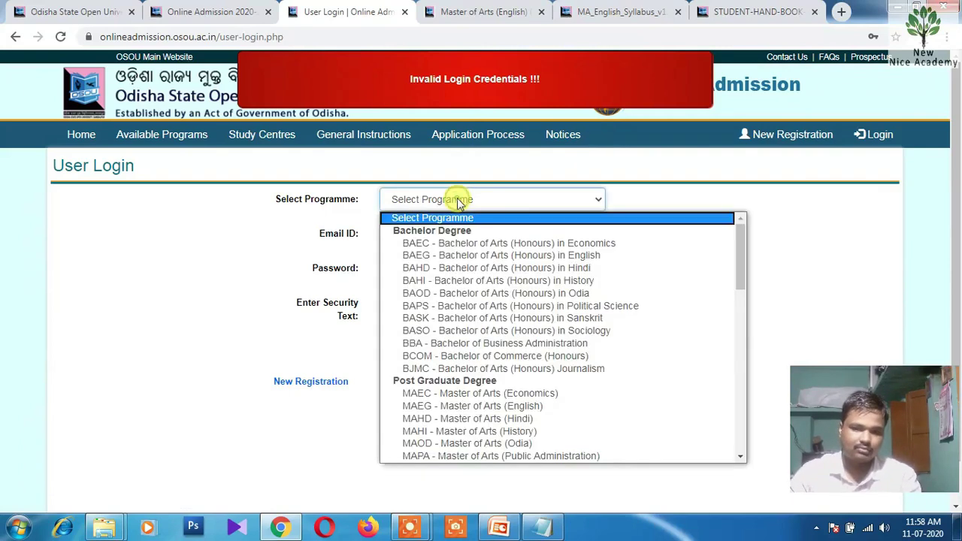
pyautogui.click(498, 411)
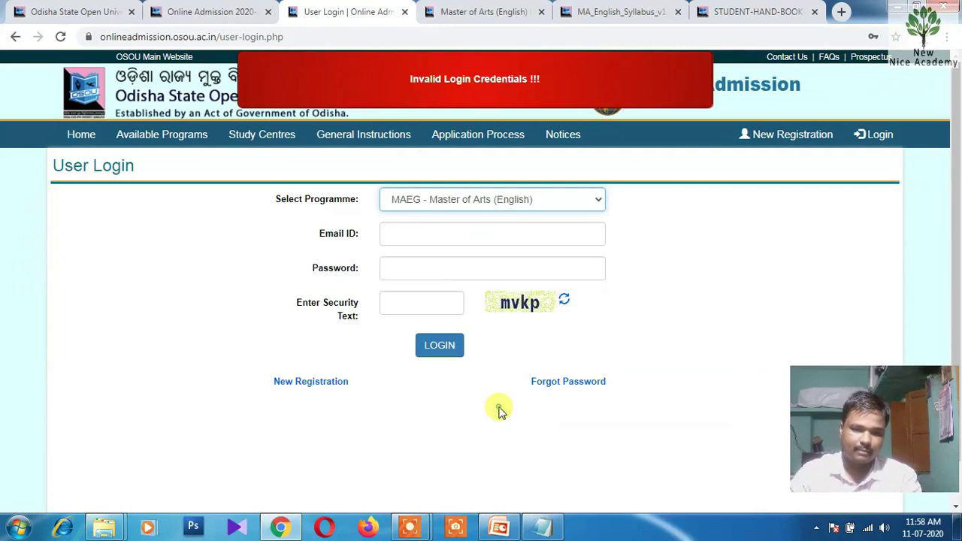
pyautogui.click(437, 234)
pyautogui.click(440, 265)
pyautogui.click(417, 269)
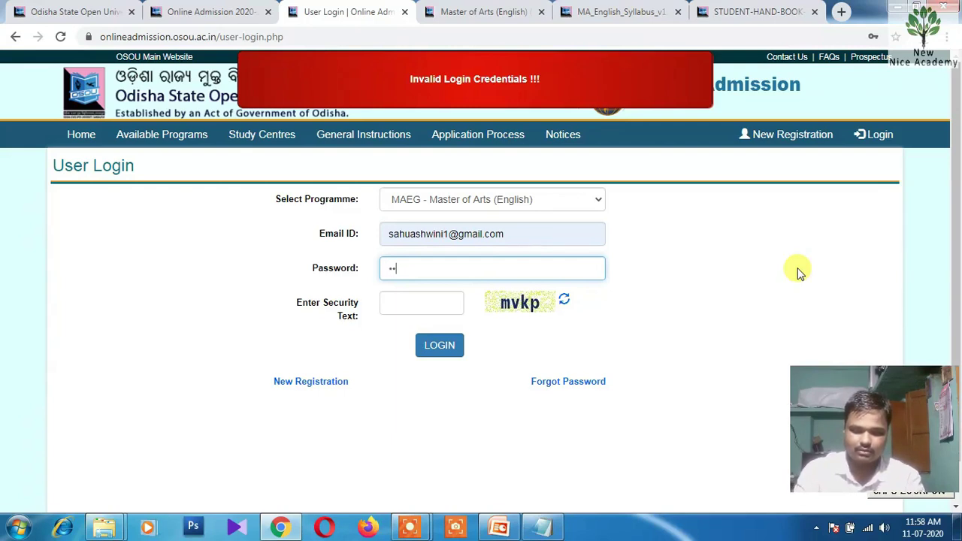
pyautogui.write('•••••')
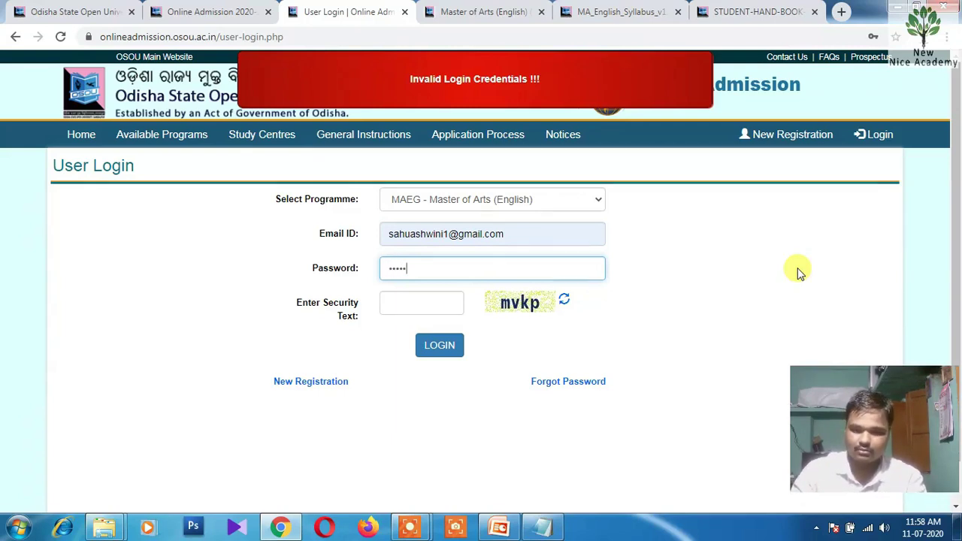
pyautogui.write('•••')
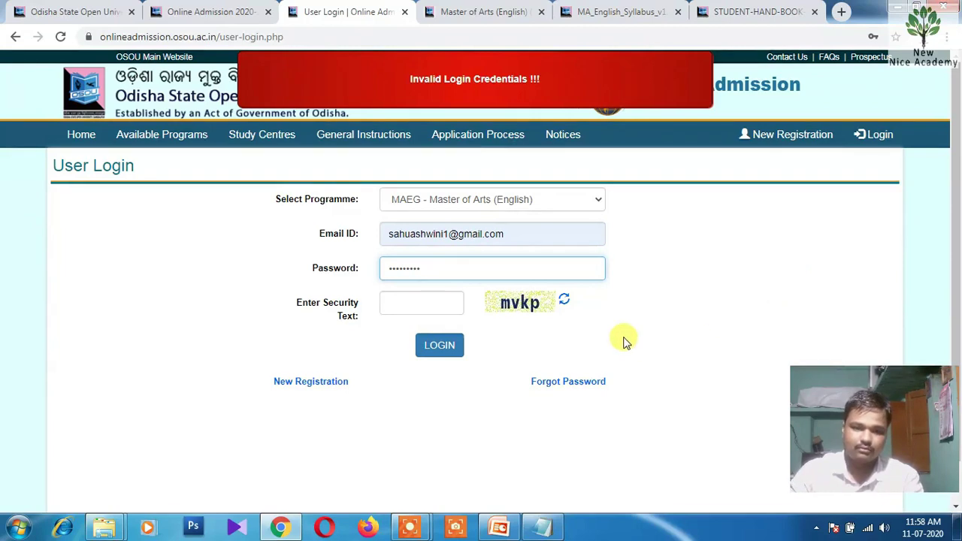
pyautogui.click(432, 303)
pyautogui.write('MV')
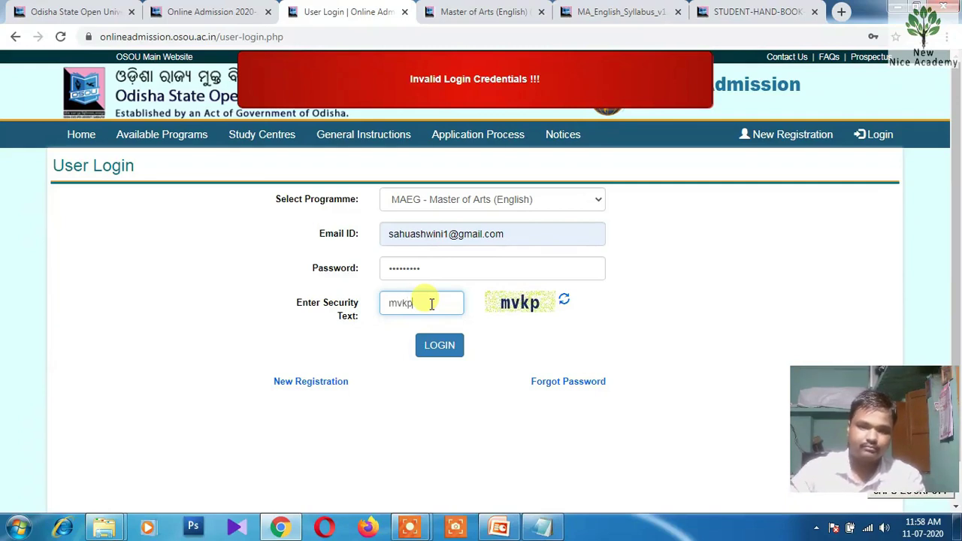
pyautogui.write('kp')
pyautogui.click(440, 347)
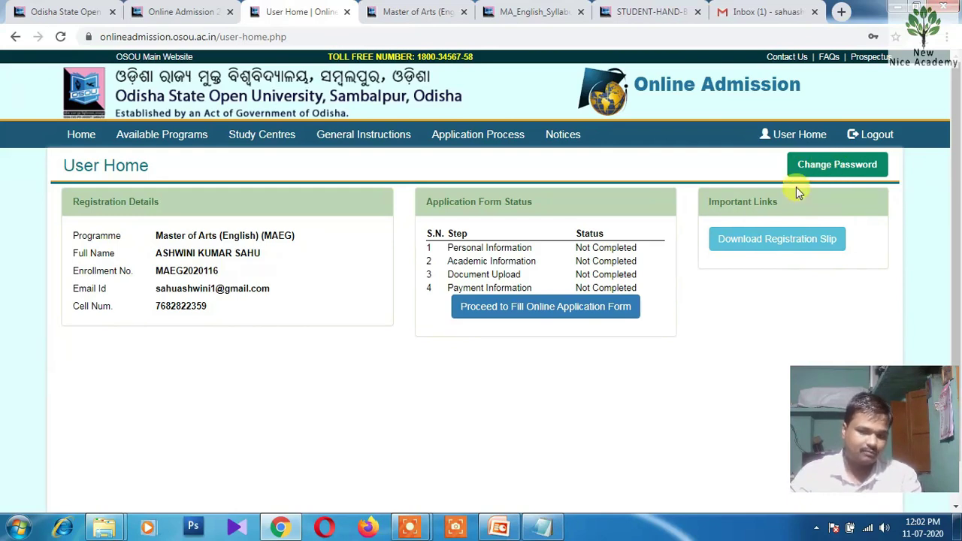
# In Gmail, open the OSOU registration e-mail and copy its four registration-detail lines
pyautogui.click(729, 8)
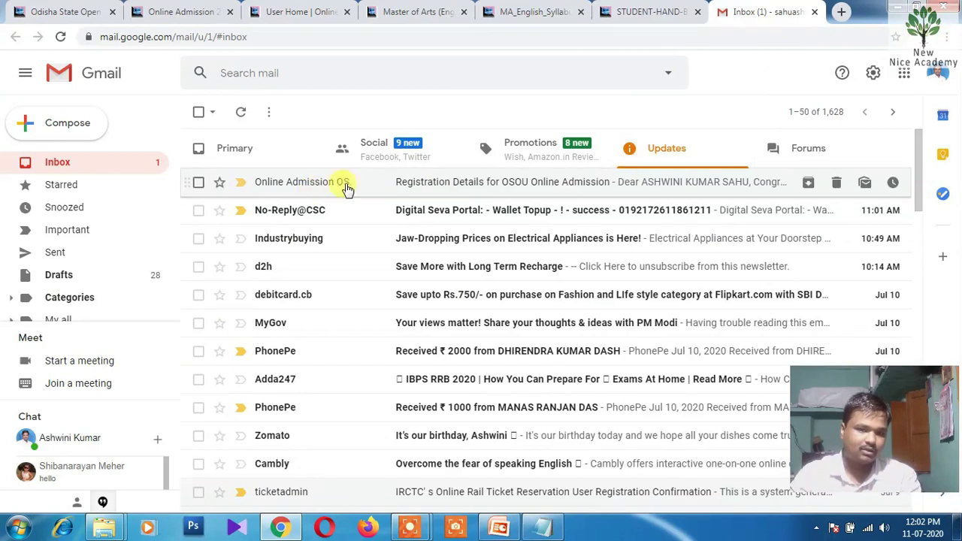
pyautogui.click(479, 188)
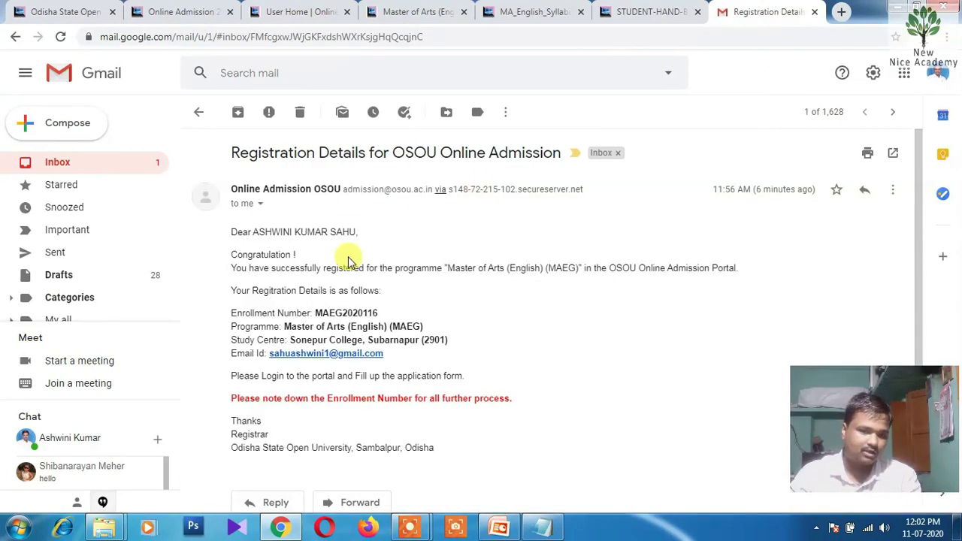
pyautogui.scroll(-1, 408, 269)
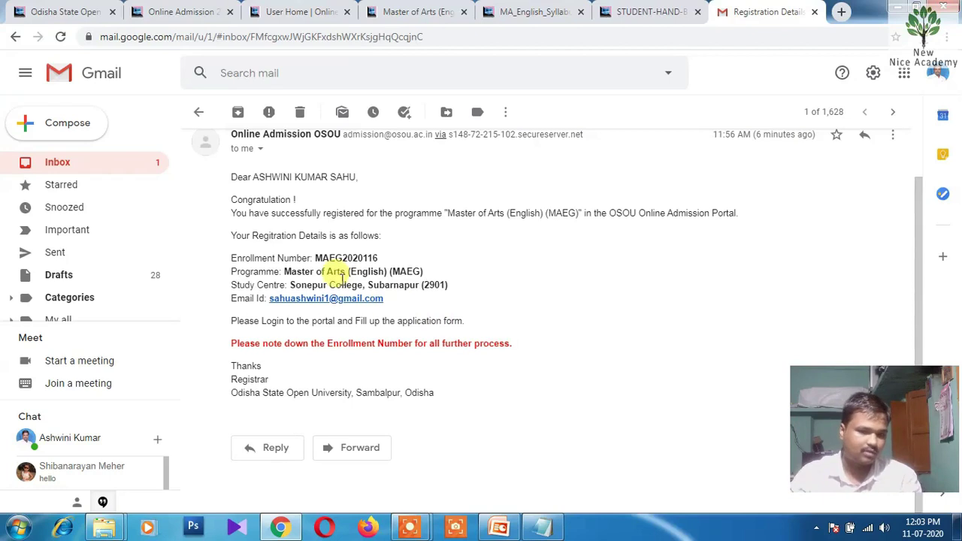
pyautogui.moveTo(231, 258); pyautogui.dragTo(403, 303)
pyautogui.rightClick(347, 268)
pyautogui.click(361, 278)
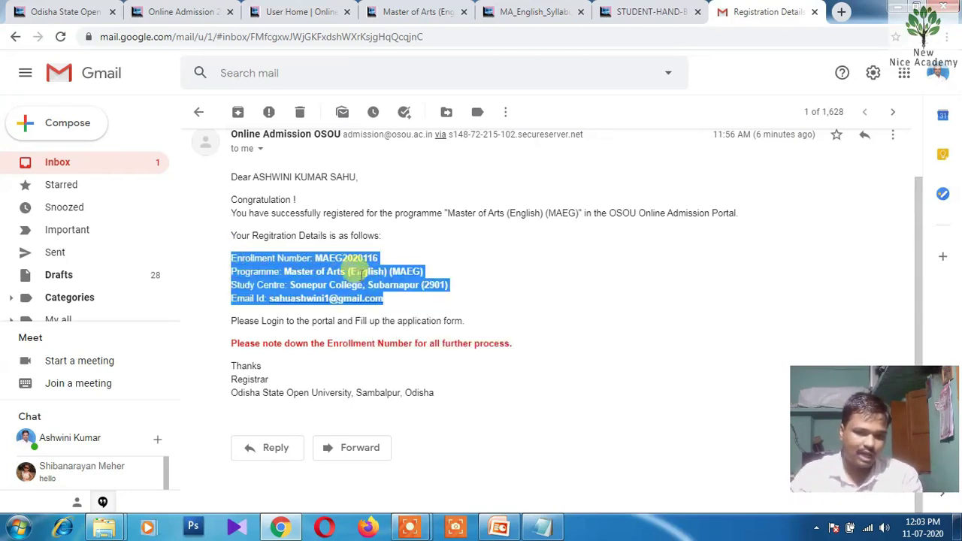
# Paste the registration details below the password line in the ID AND PASSWORD note, then return to User Home
pyautogui.click(541, 526)
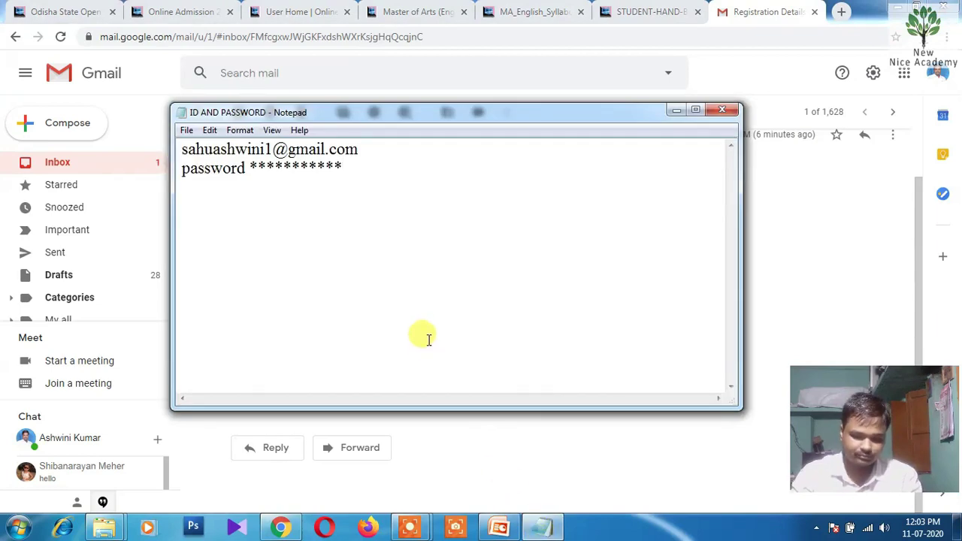
pyautogui.press('Return')
pyautogui.hotkey('ctrl', 'v')
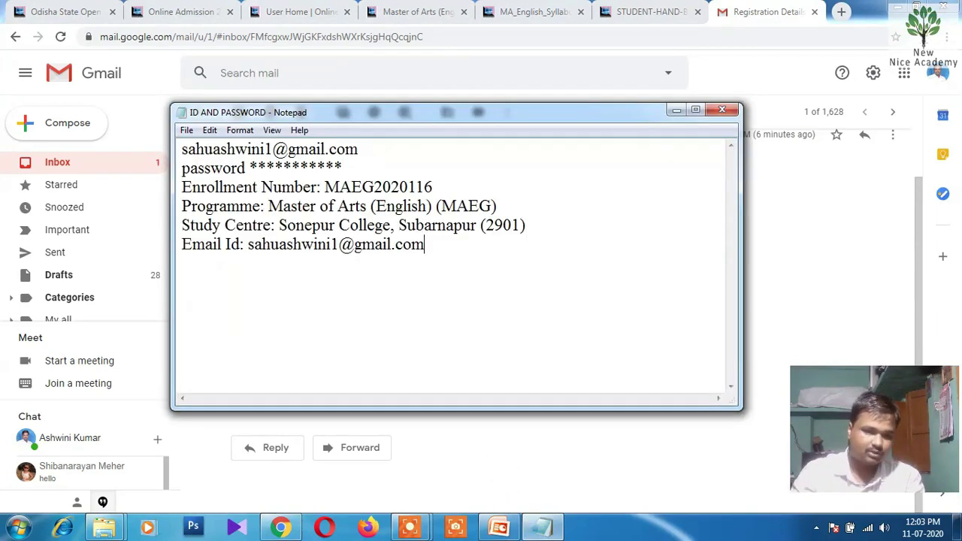
pyautogui.click(419, 344)
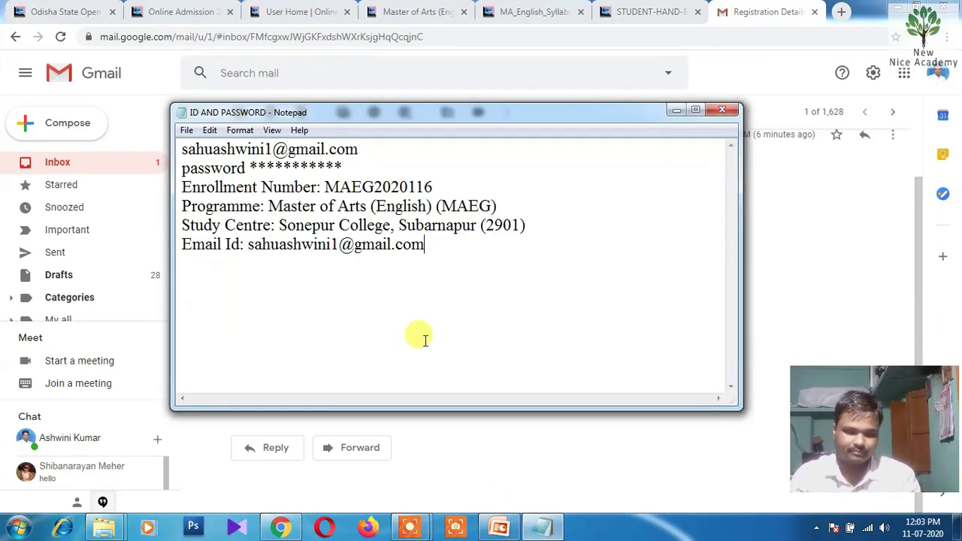
pyautogui.click(308, 11)
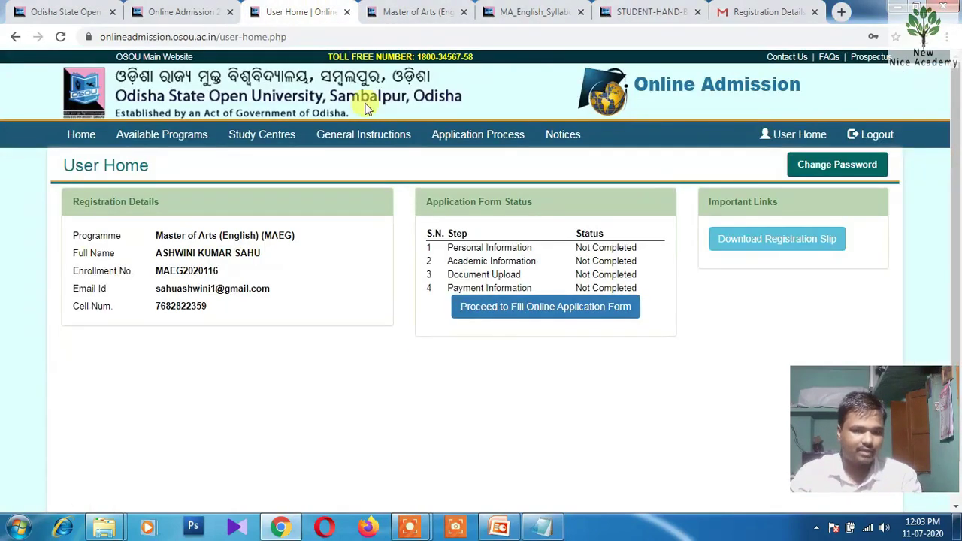
pyautogui.click(462, 12)
# Start the online application form and enter the applicant's name in capitals, keeping Gender Male
pyautogui.click(462, 12)
pyautogui.click(463, 12)
pyautogui.click(562, 308)
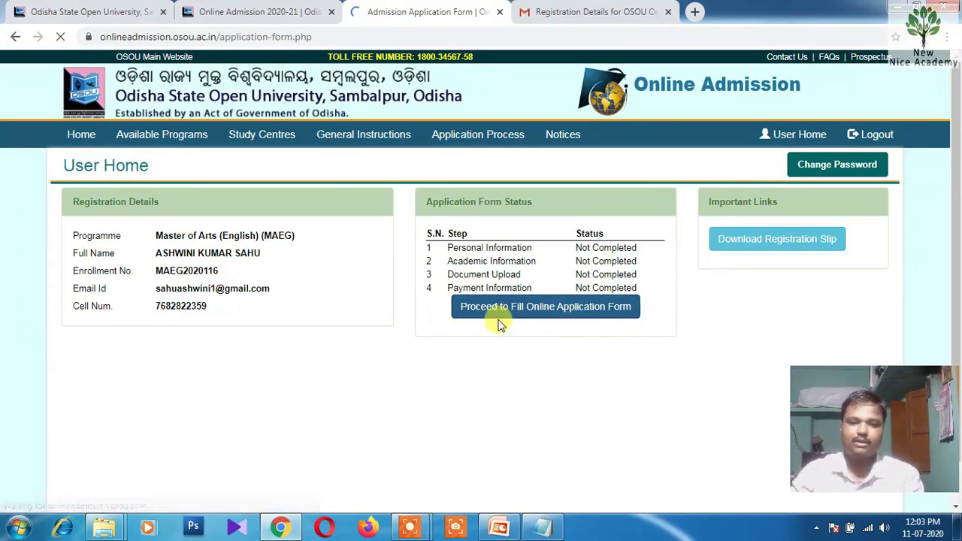
pyautogui.scroll(-2, 502, 321)
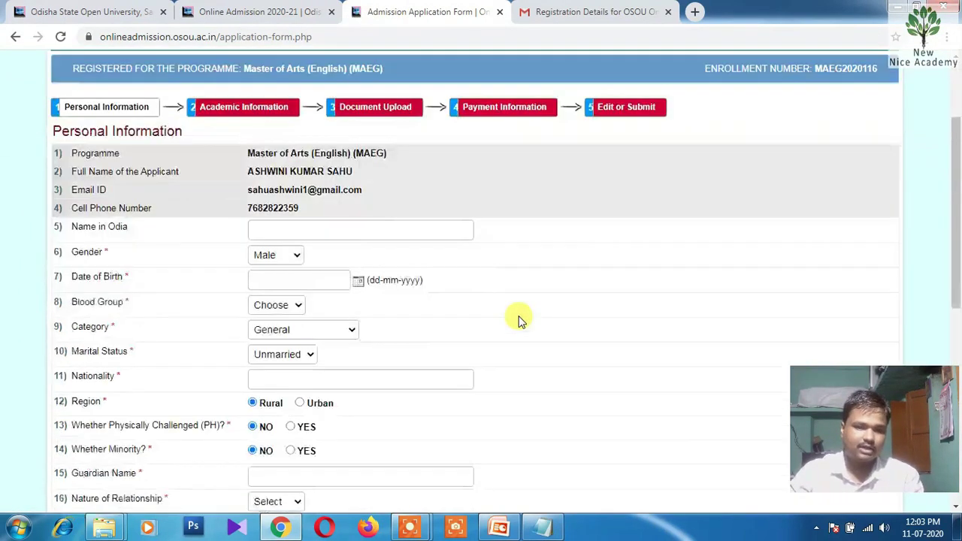
pyautogui.click(342, 222)
pyautogui.press('capslock')
pyautogui.press('Tab')
pyautogui.write('H')
pyautogui.scroll(-1, 612, 236)
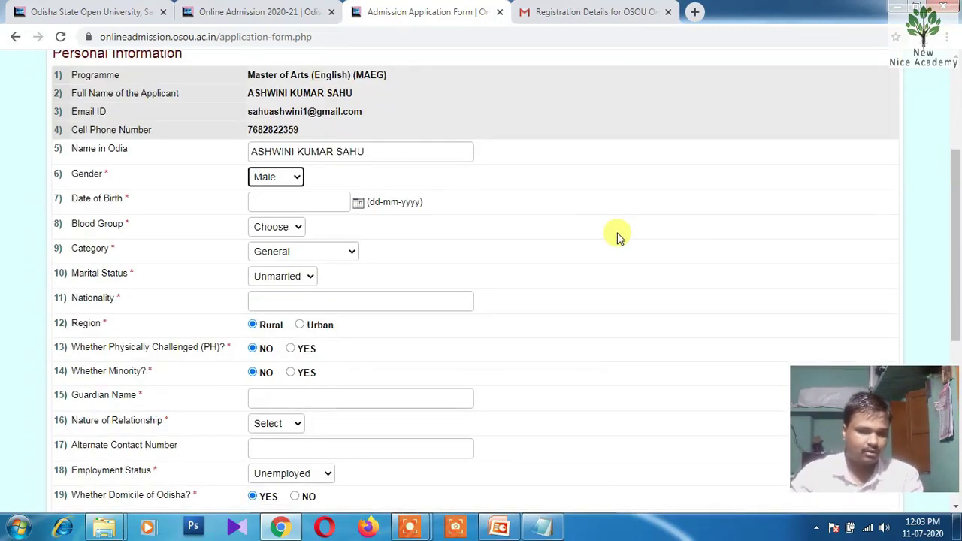
pyautogui.click(284, 178)
pyautogui.click(284, 178)
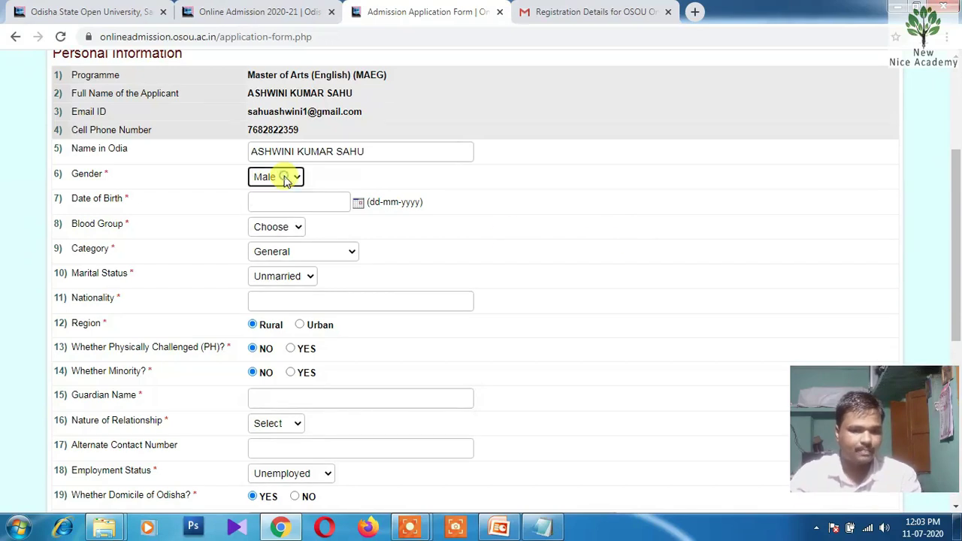
pyautogui.click(294, 203)
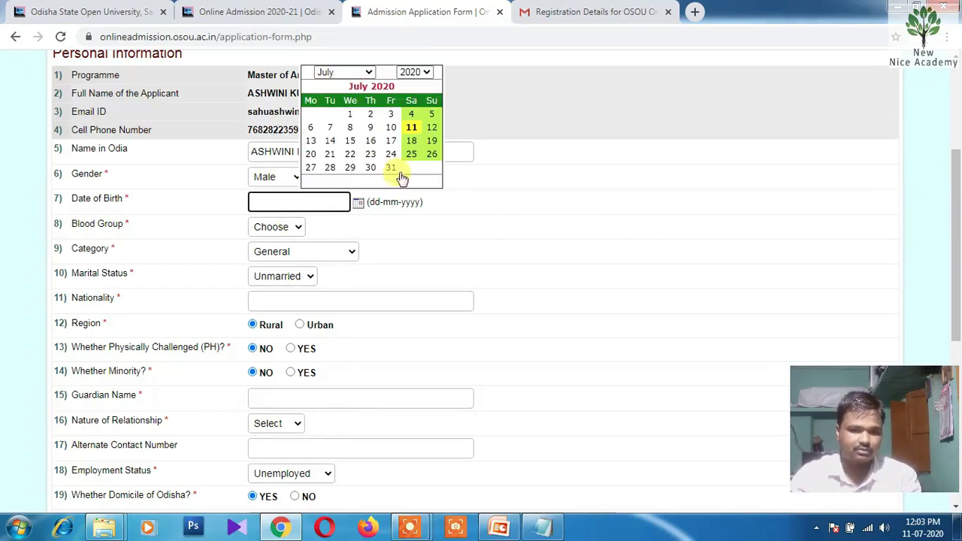
pyautogui.click(414, 73)
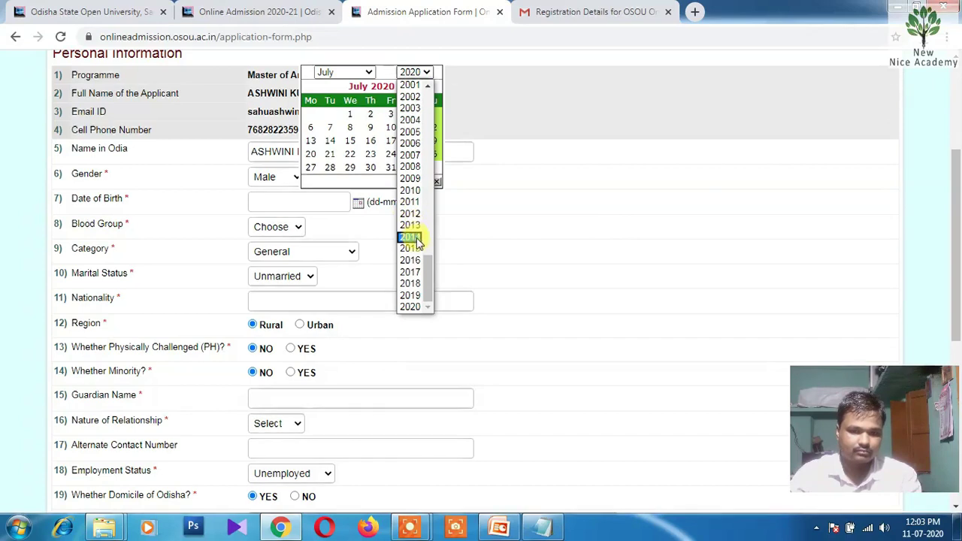
pyautogui.scroll(4, 417, 248)
pyautogui.scroll(4, 421, 251)
pyautogui.scroll(-8, 423, 252)
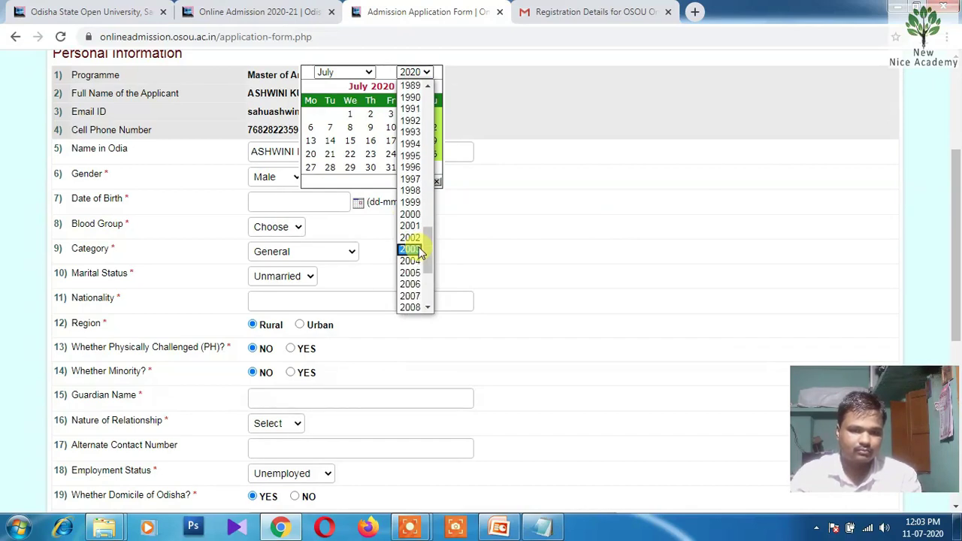
pyautogui.scroll(4, 424, 253)
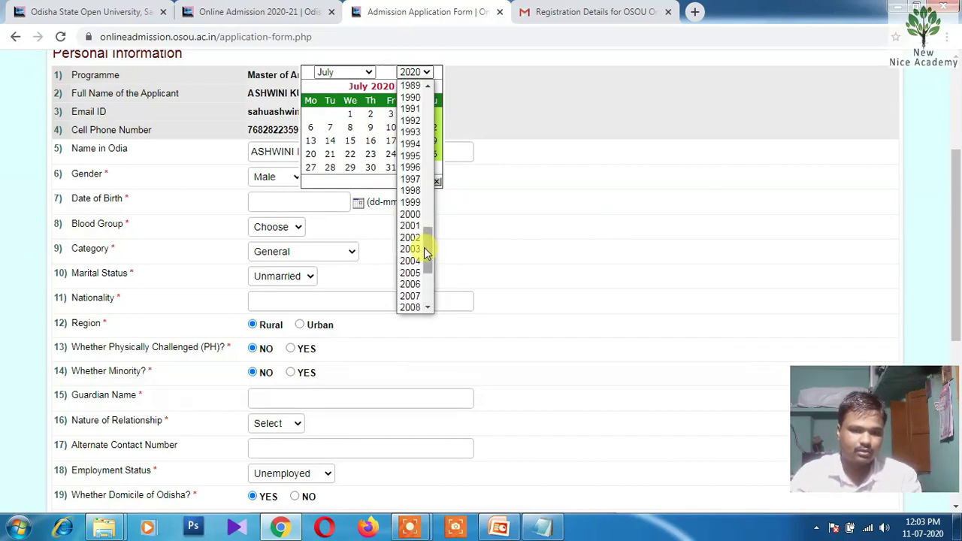
pyautogui.click(418, 88)
pyautogui.click(338, 72)
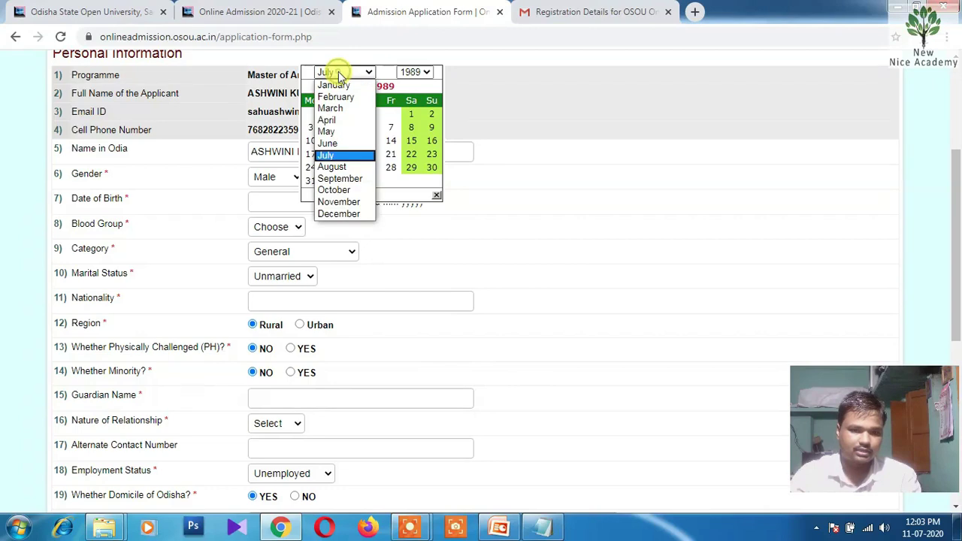
pyautogui.click(323, 152)
pyautogui.click(330, 128)
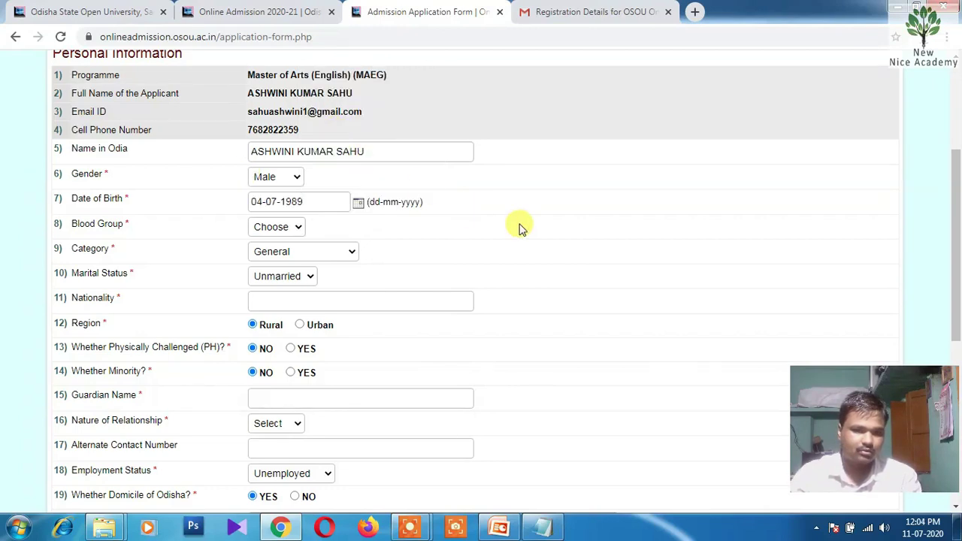
# Set blood group A+, category OBC (Non-Creamy) and marital status Married
pyautogui.scroll(-1, 466, 214)
pyautogui.click(284, 158)
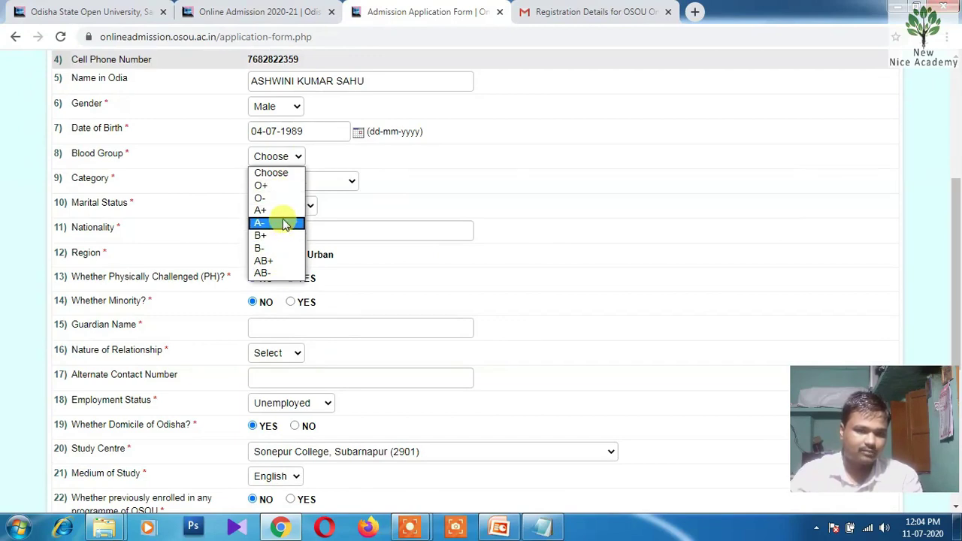
pyautogui.click(282, 211)
pyautogui.click(292, 184)
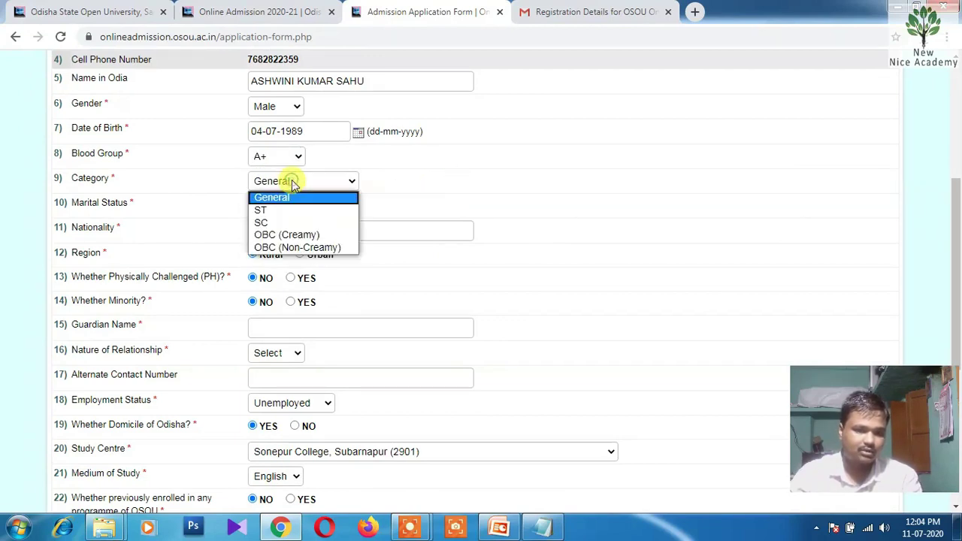
pyautogui.click(304, 248)
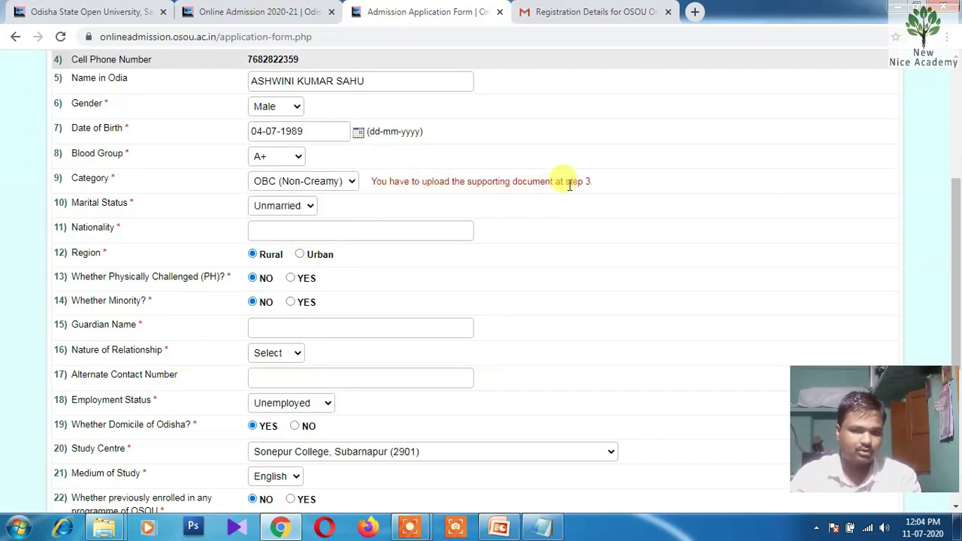
pyautogui.scroll(-1, 601, 192)
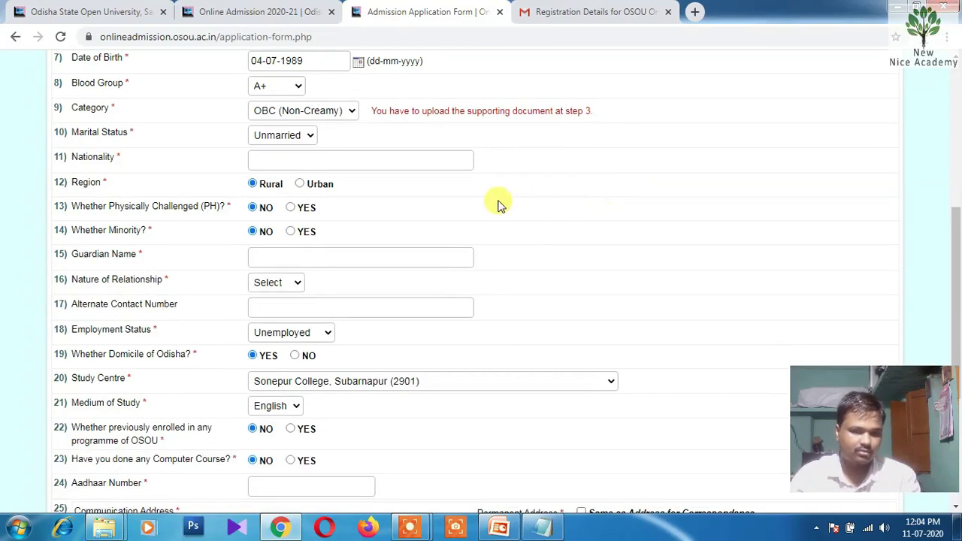
pyautogui.click(283, 139)
pyautogui.click(281, 162)
# Enter nationality INDIAN and the guardian's name, with relationship Father
pyautogui.click(302, 161)
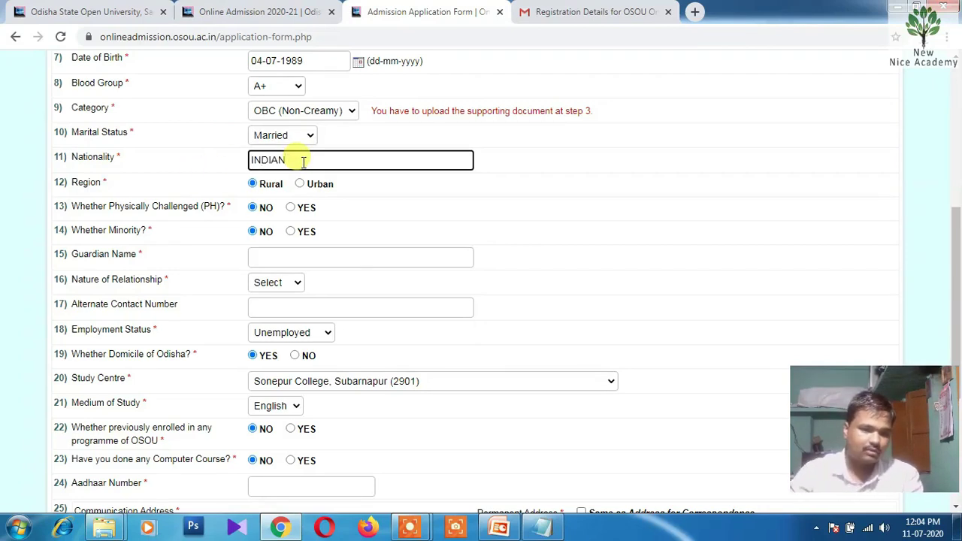
pyautogui.scroll(-1, 300, 186)
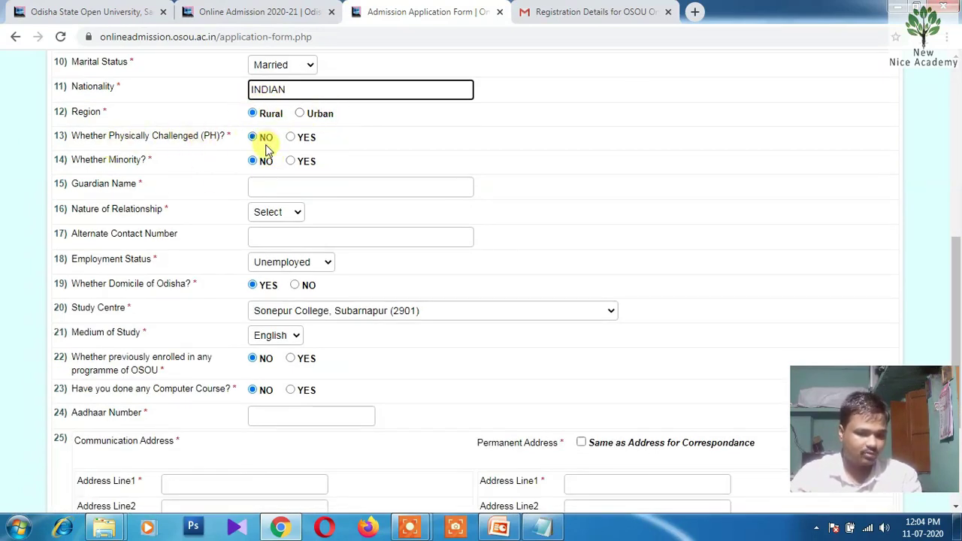
pyautogui.click(360, 187)
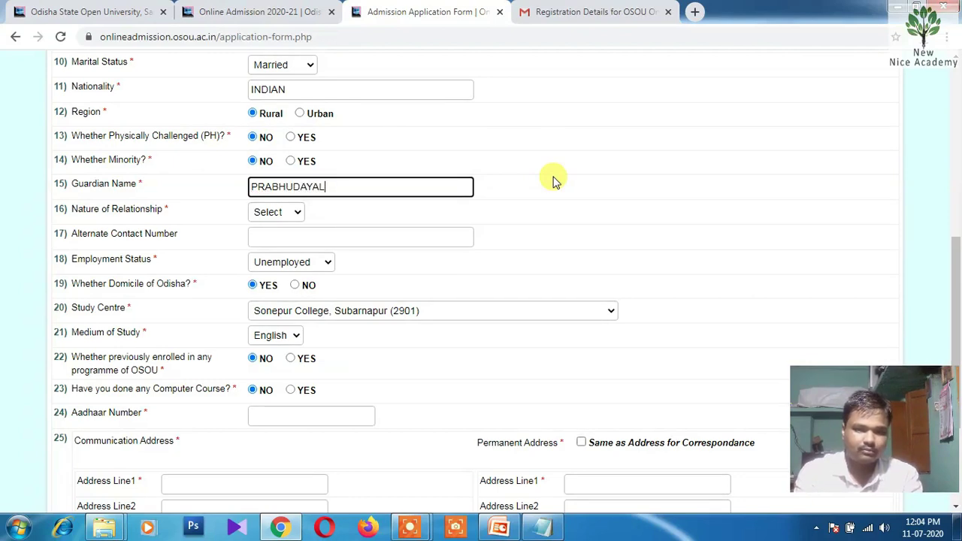
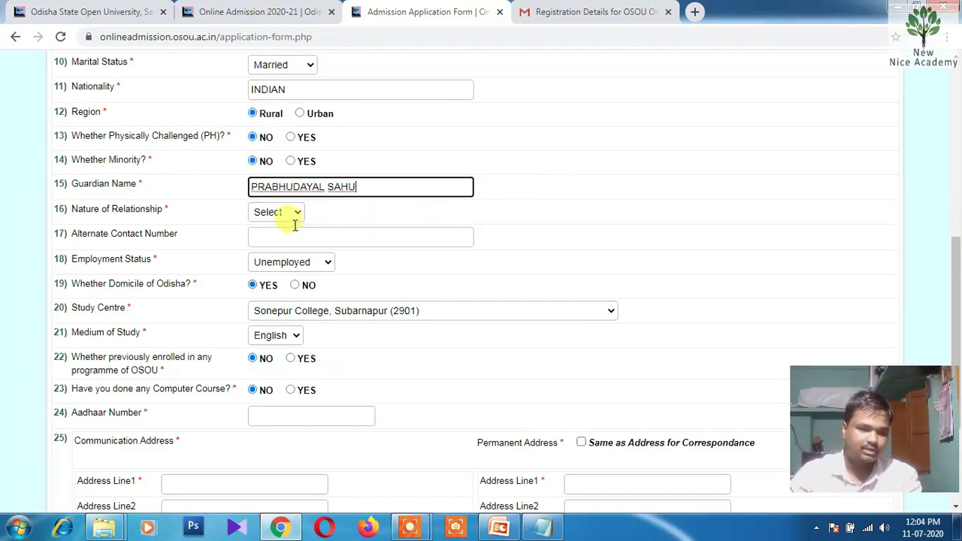
pyautogui.click(274, 213)
pyautogui.click(275, 240)
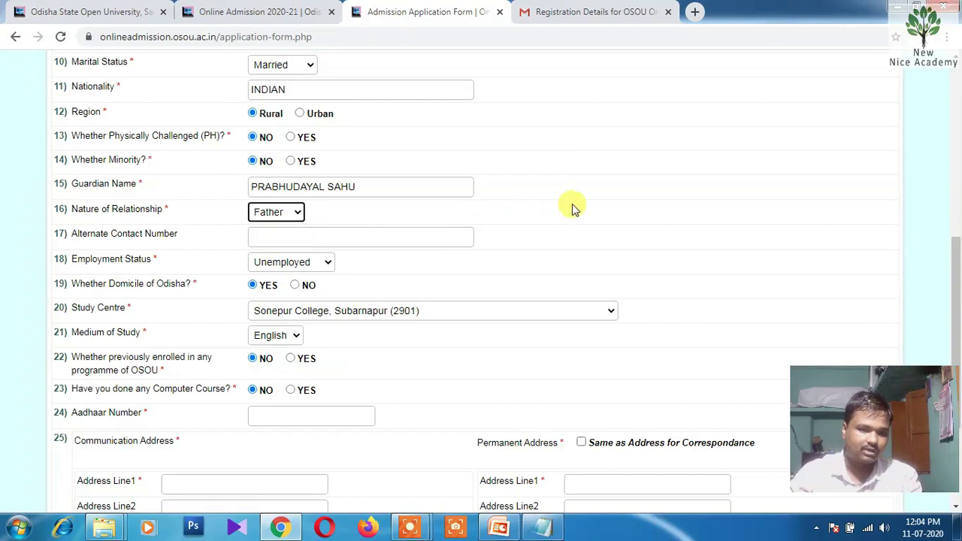
pyautogui.scroll(-1, 526, 214)
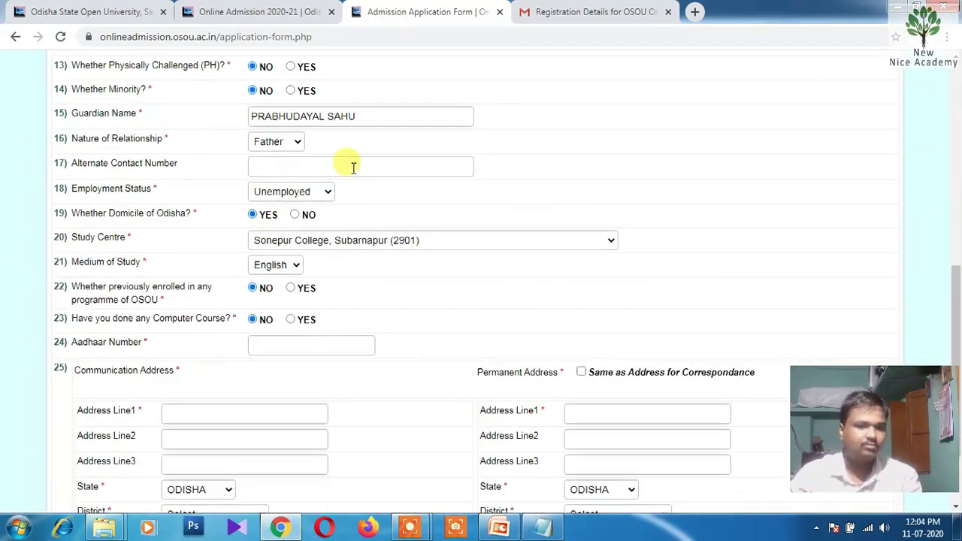
pyautogui.scroll(-1, 504, 172)
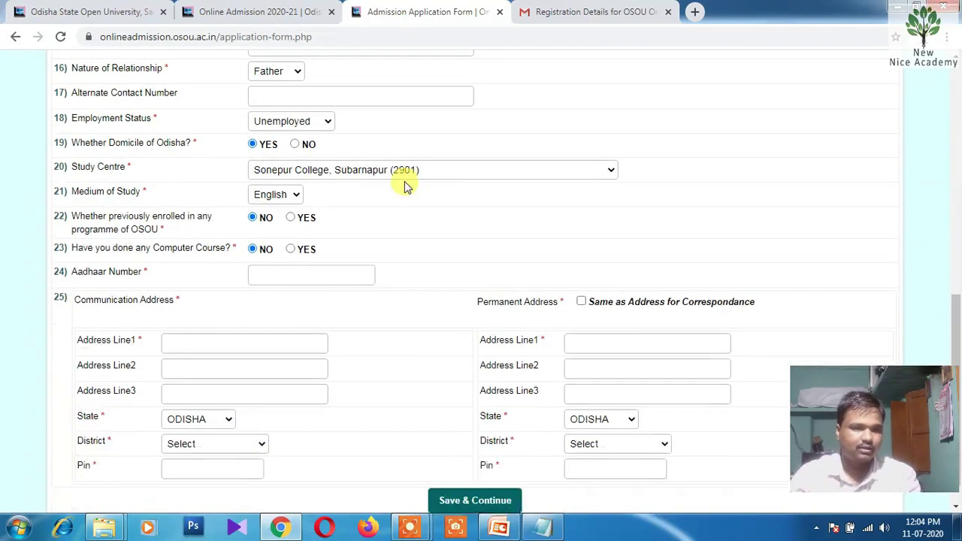
# Set employment Self-employed, previous OSOU enrolment NO, and computer course Yes with 'A LE' details
pyautogui.click(315, 122)
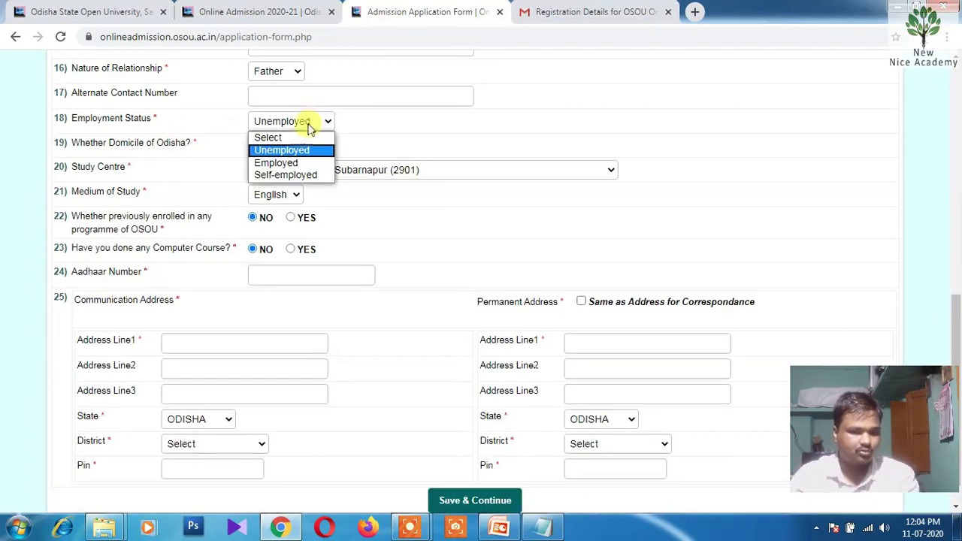
pyautogui.click(302, 177)
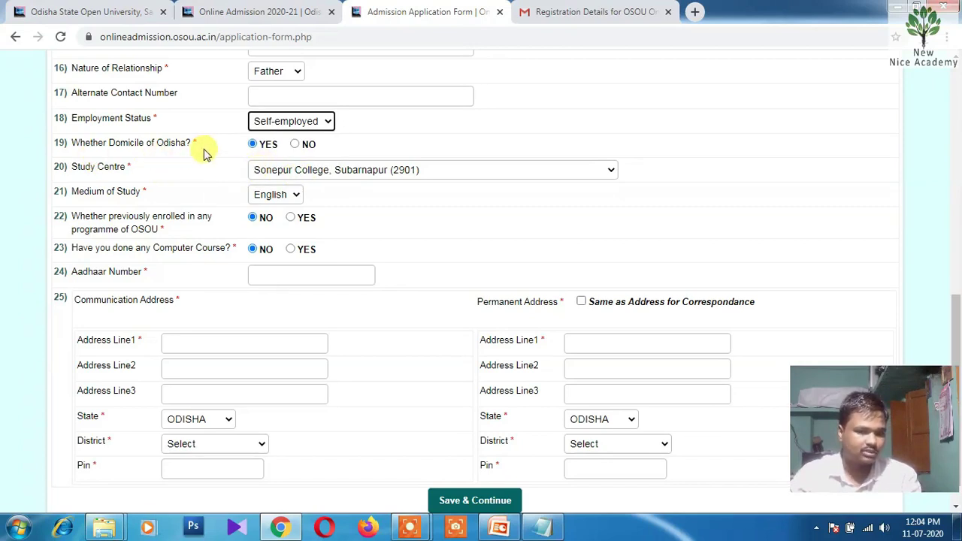
pyautogui.scroll(-1, 231, 152)
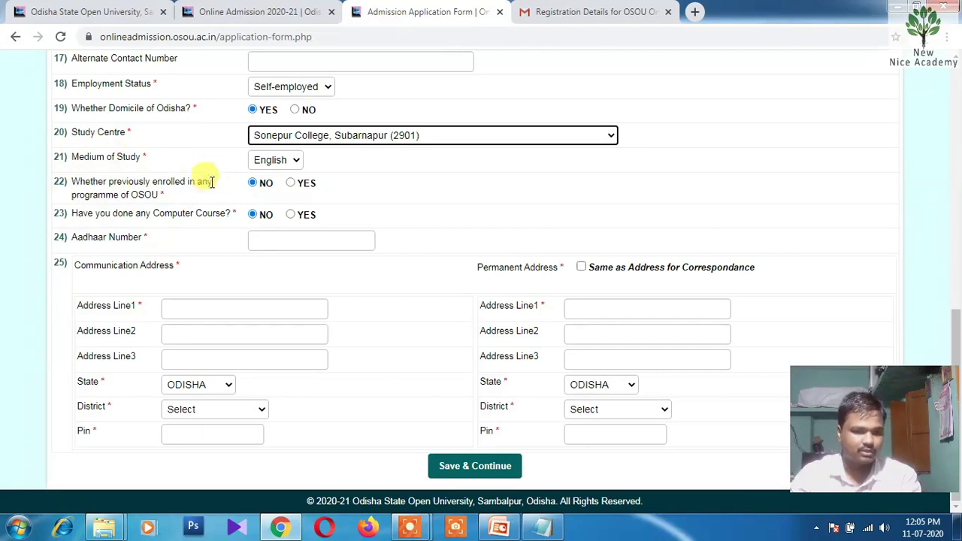
pyautogui.click(290, 183)
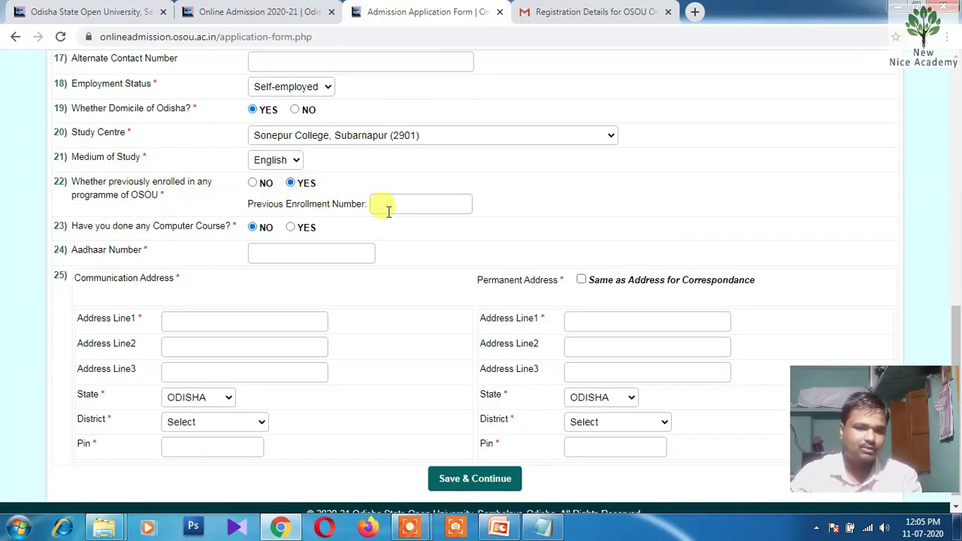
pyautogui.press('Left')
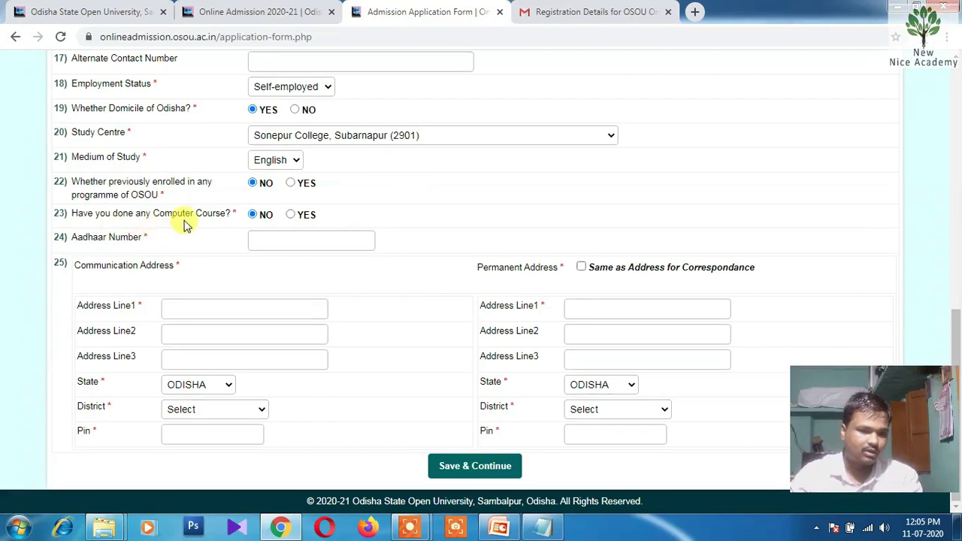
pyautogui.click(290, 216)
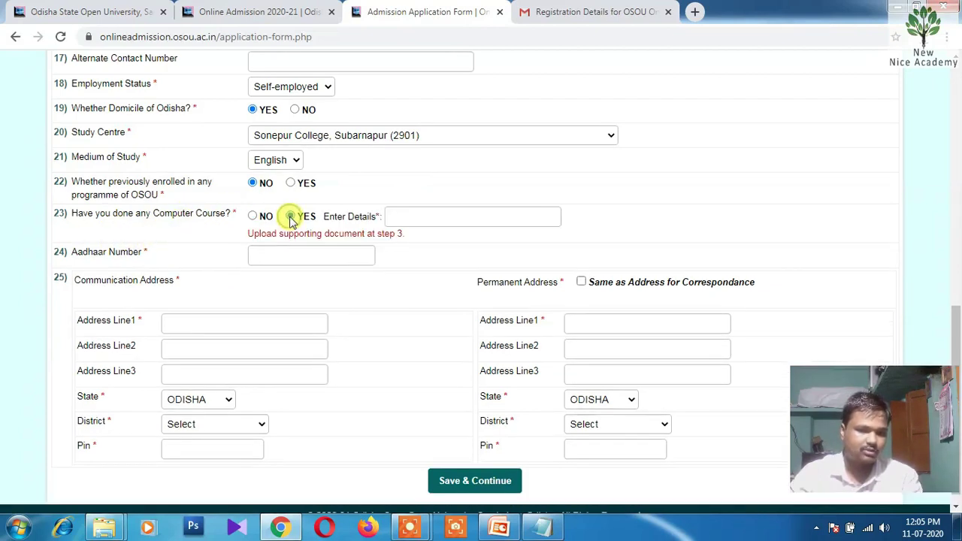
pyautogui.click(432, 215)
pyautogui.write('A LEVEL')
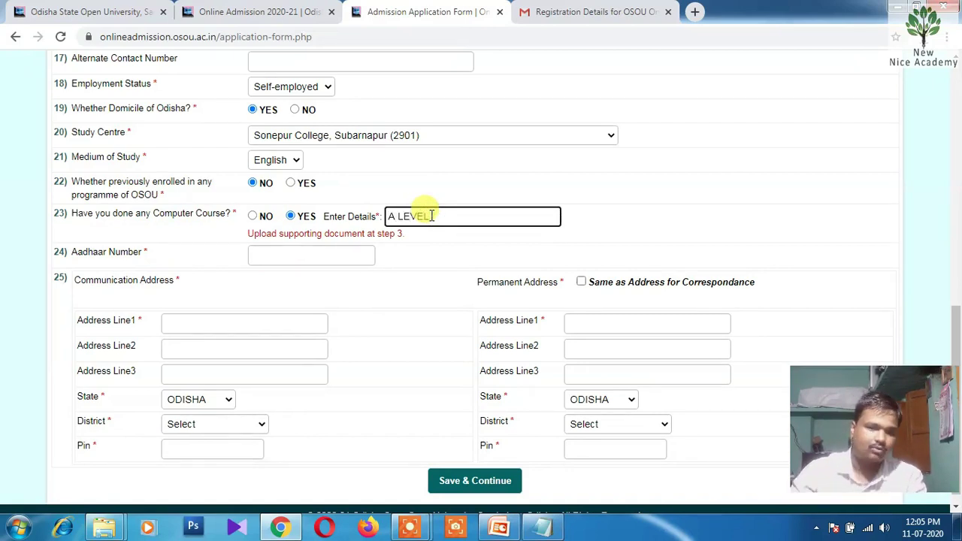
pyautogui.click(419, 259)
# Enter the Aadhaar number and communication address, copy it to the permanent address, and save Step 1
pyautogui.scroll(-1, 451, 235)
pyautogui.click(331, 247)
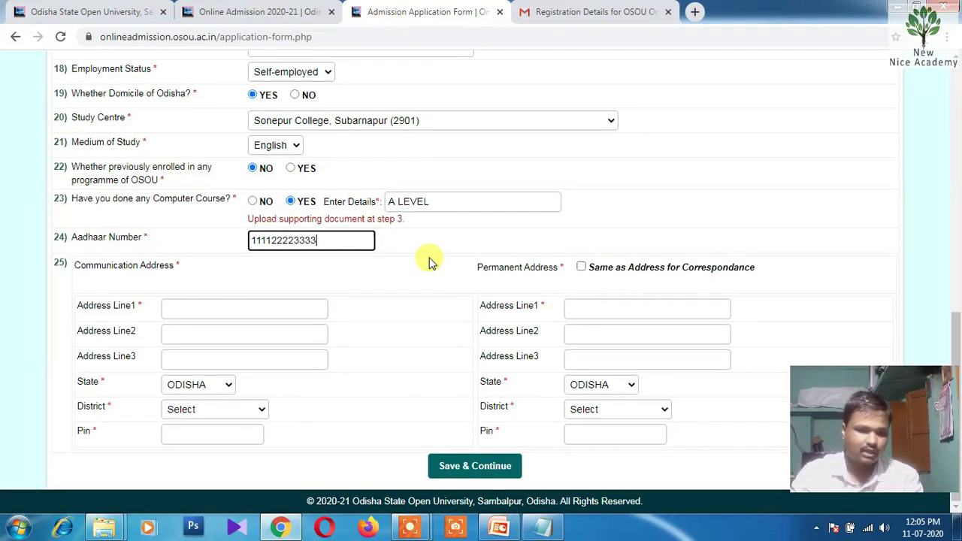
pyautogui.click(430, 260)
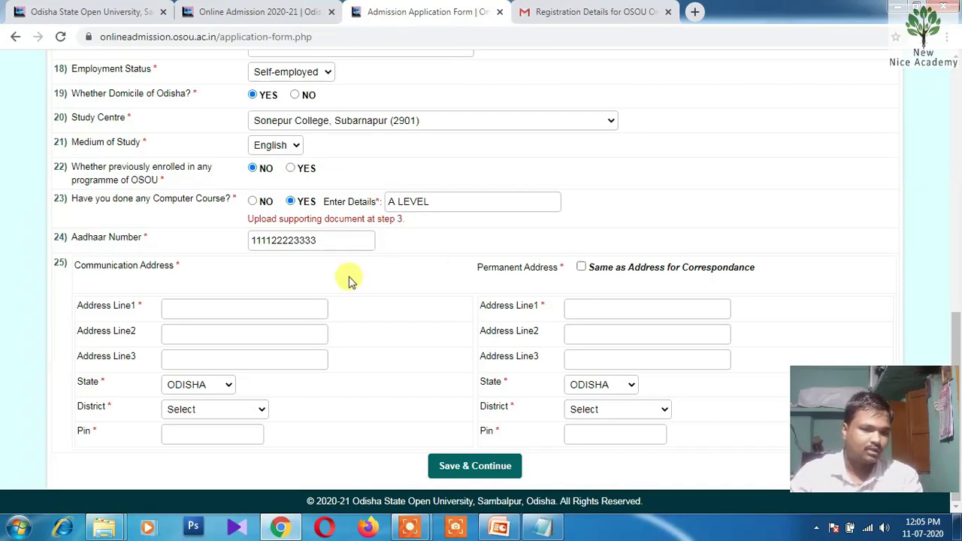
pyautogui.click(251, 308)
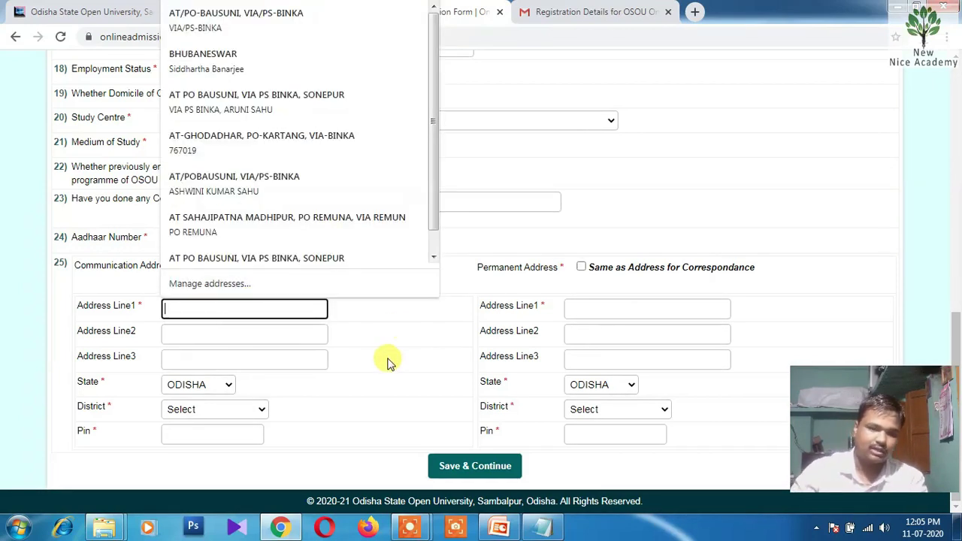
pyautogui.press('Tab')
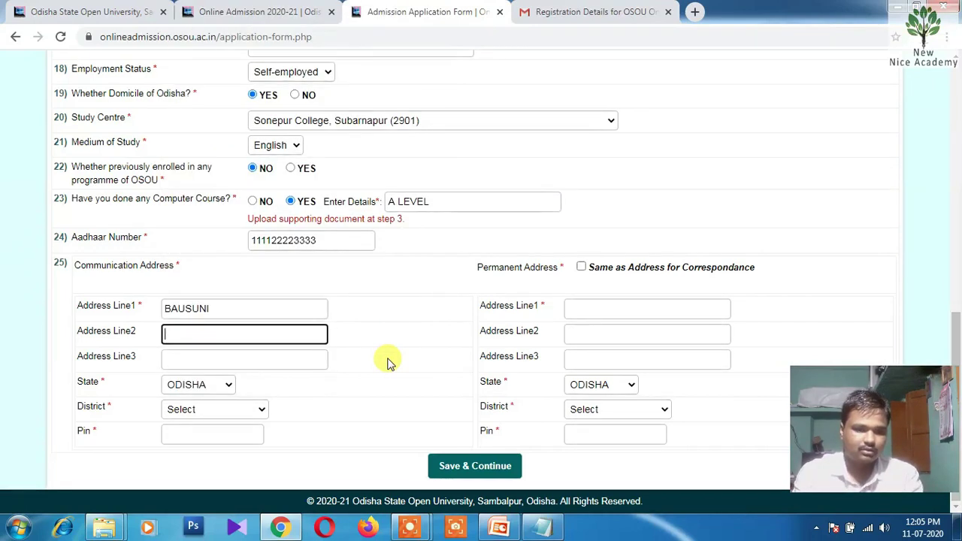
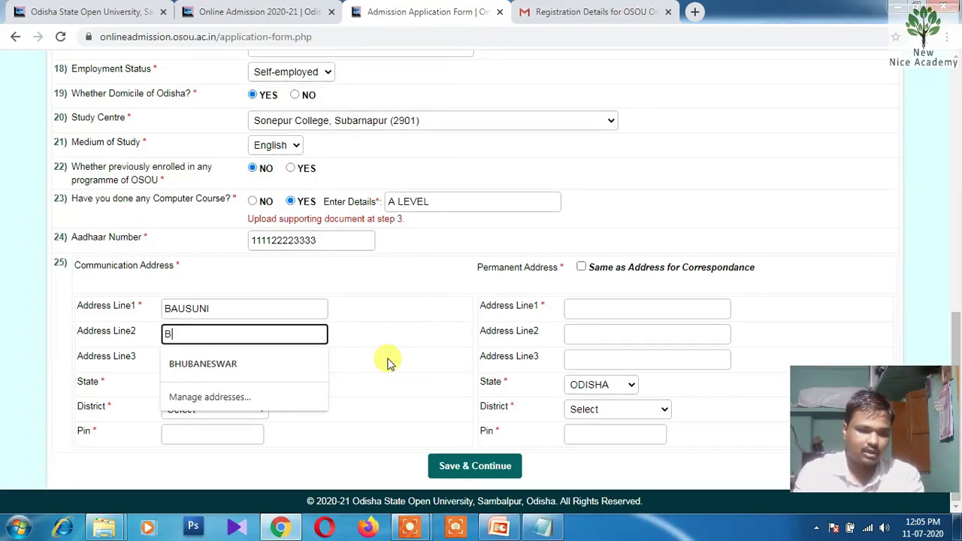
pyautogui.press('Tab')
pyautogui.press('Tab')
pyautogui.press('Tab')
pyautogui.press('Tab')
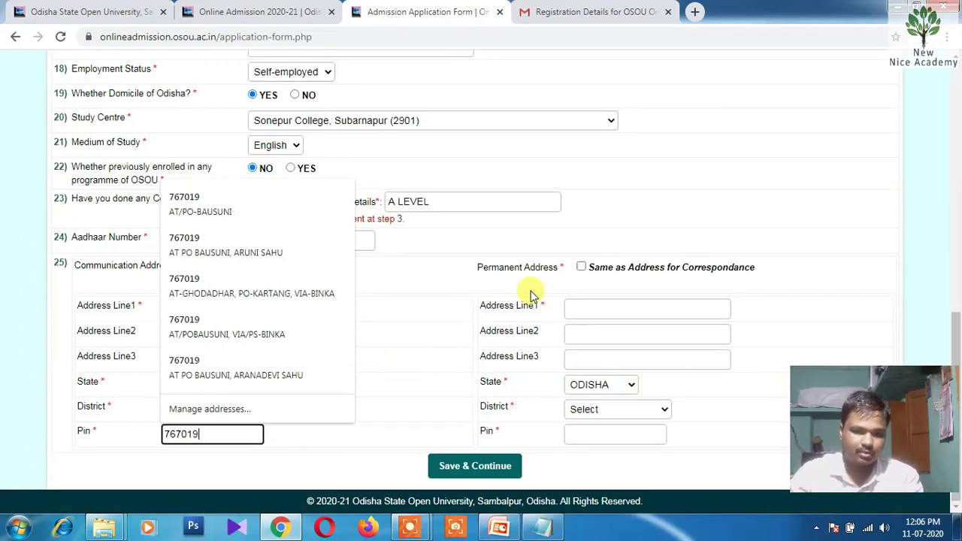
pyautogui.click(582, 268)
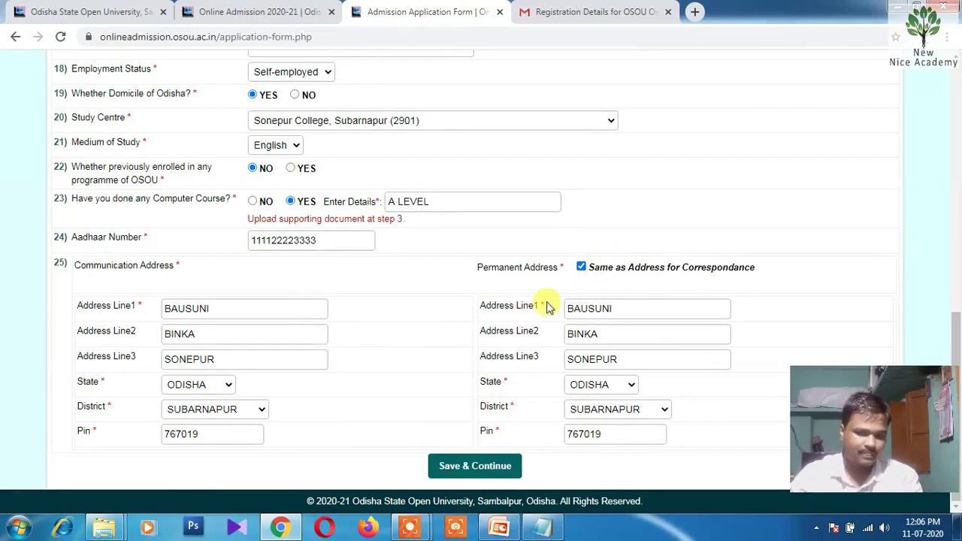
pyautogui.click(464, 464)
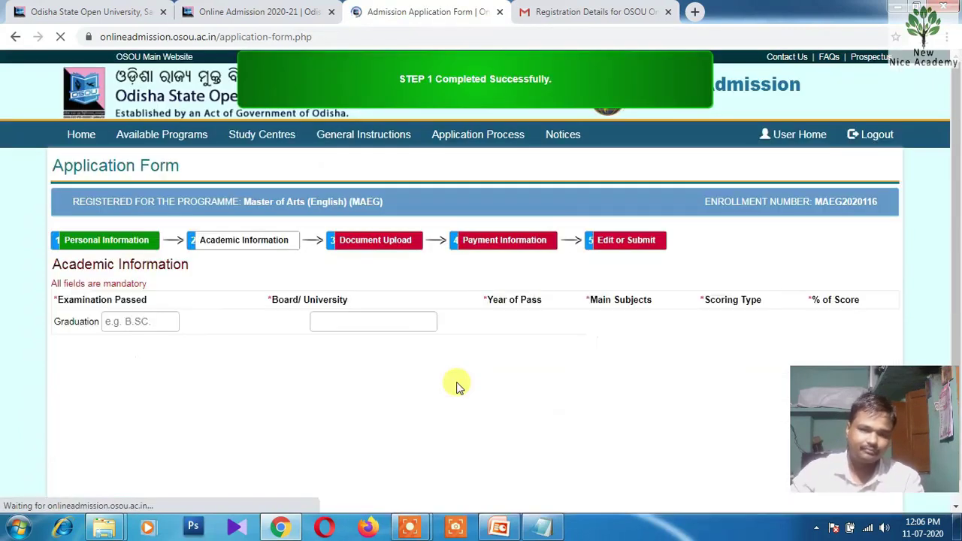
# Enter graduation as BA from SAMBALPUR UNIVERSITY, passed 2011, with subjects ENG HINDI IP IE
pyautogui.scroll(-1, 347, 326)
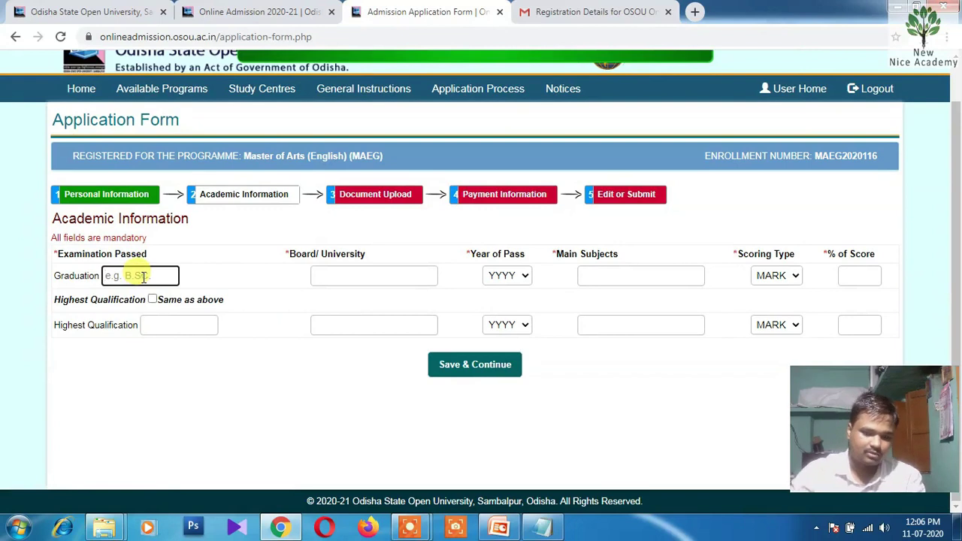
pyautogui.click(143, 277)
pyautogui.write('BA')
pyautogui.click(359, 271)
pyautogui.write('SAMBALPUR UNIVER')
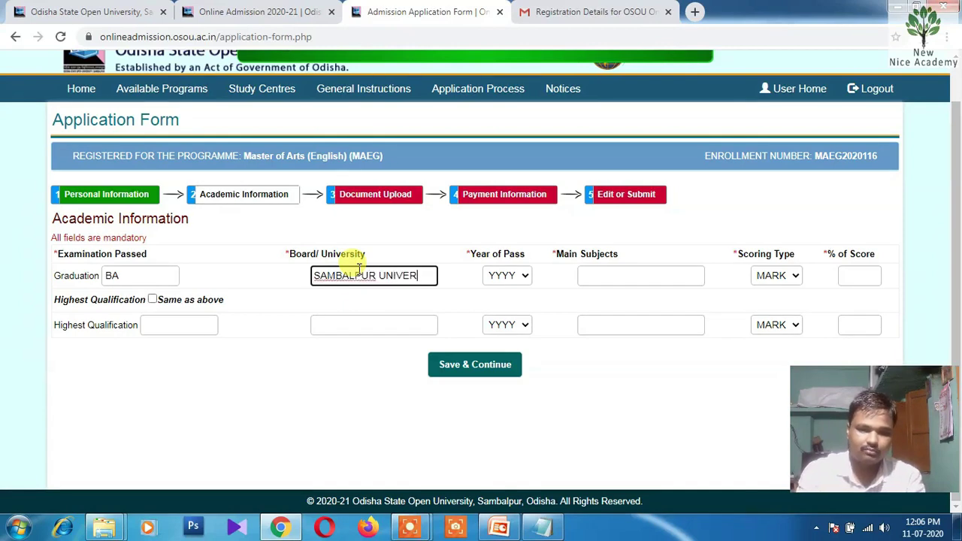
pyautogui.write('SITY')
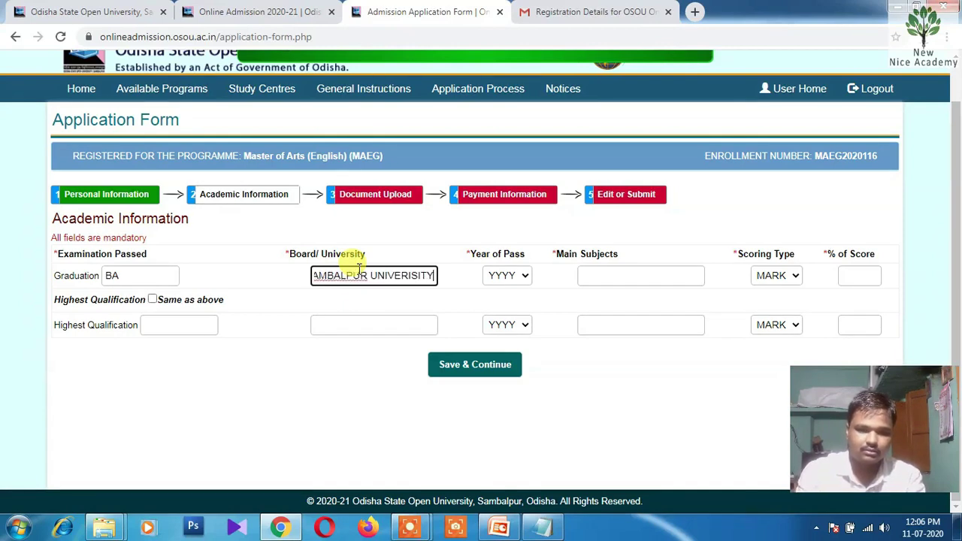
pyautogui.click(514, 281)
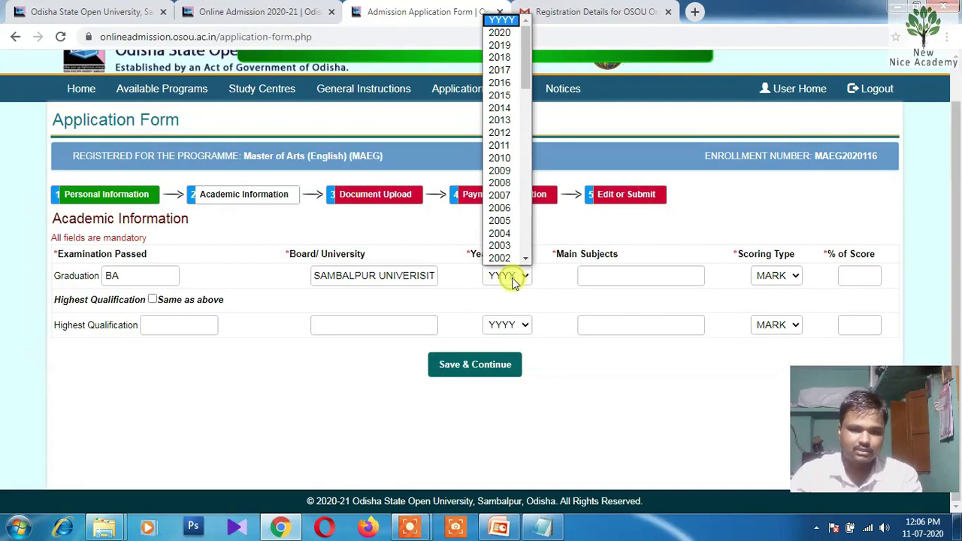
pyautogui.click(509, 148)
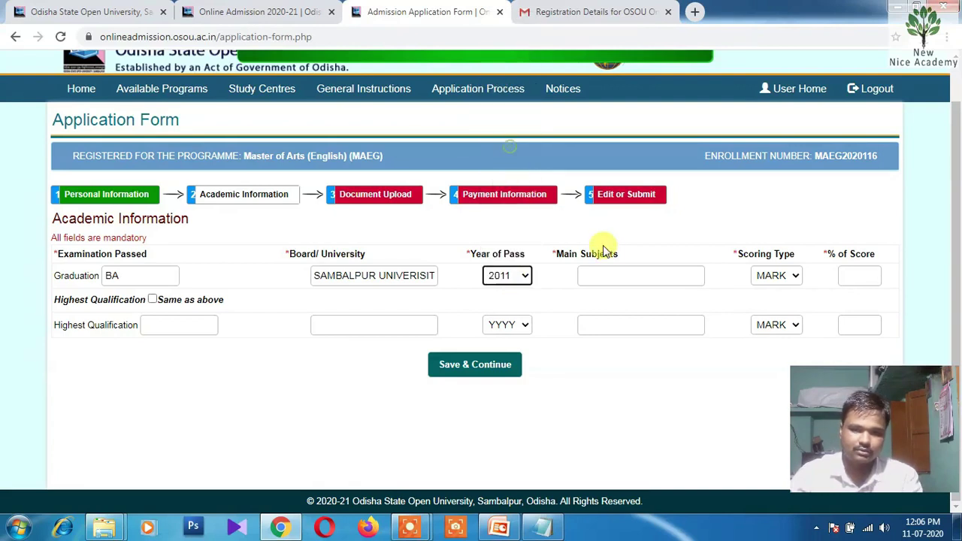
pyautogui.click(631, 274)
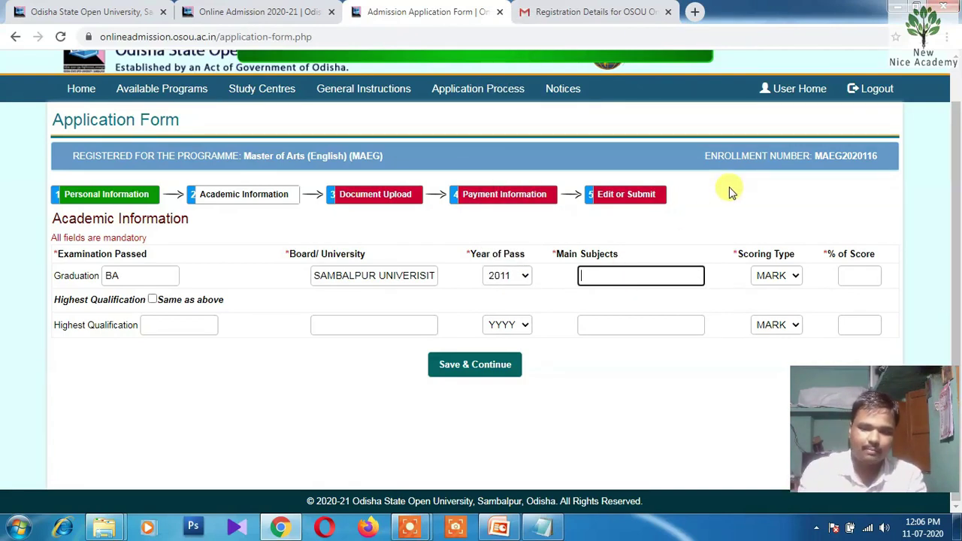
pyautogui.write('PHI')
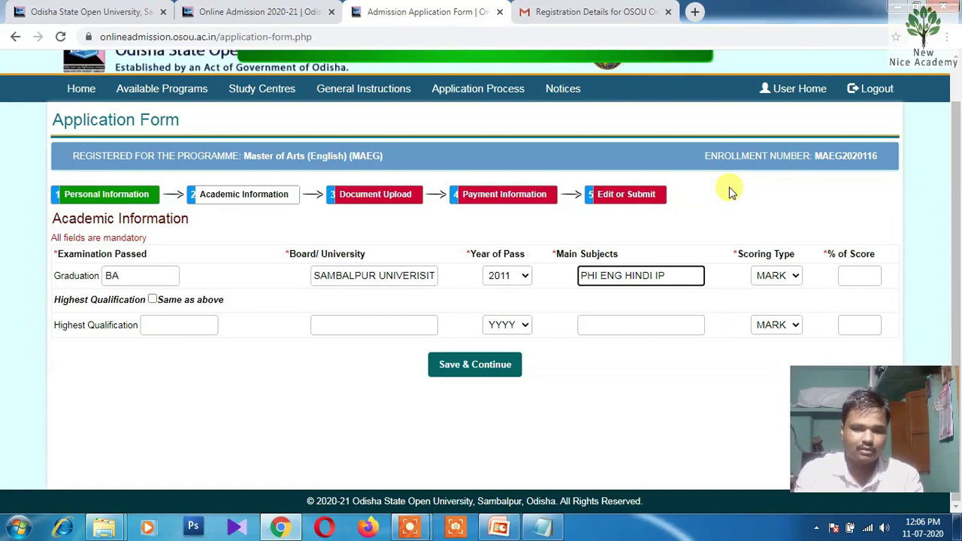
pyautogui.write('ENG HINDI IP IECO')
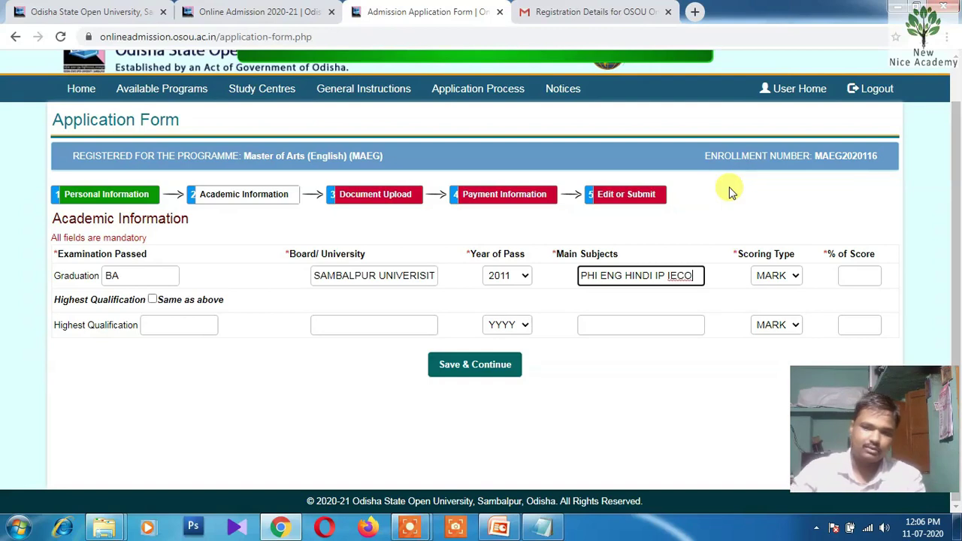
# Set scoring type MARK with score 833, copy it to Highest Qualification, and save Step 2
pyautogui.click(778, 276)
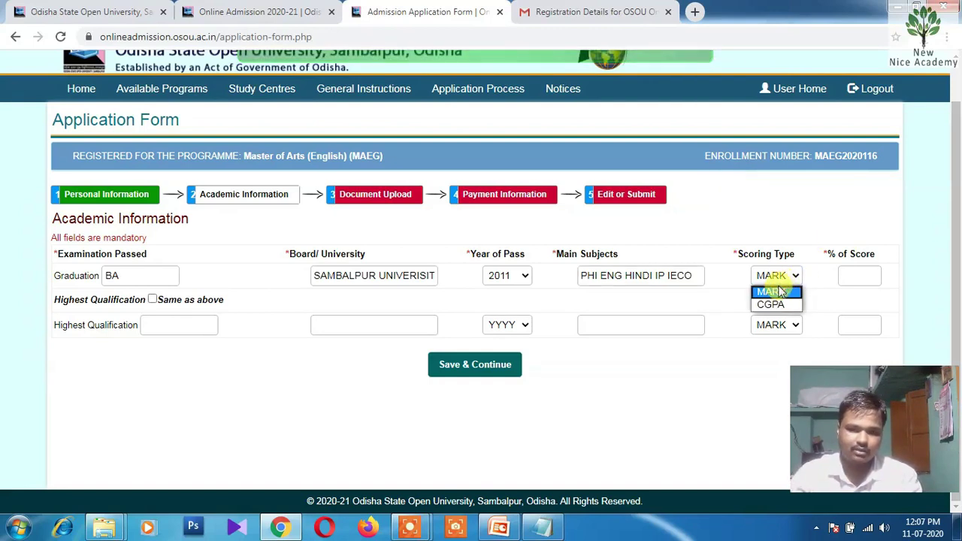
pyautogui.click(774, 291)
pyautogui.click(843, 275)
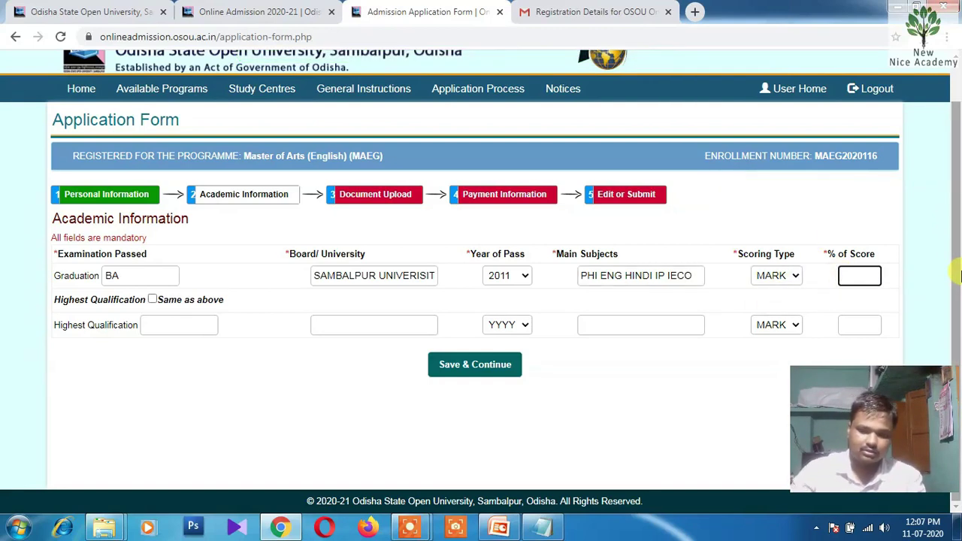
pyautogui.click(723, 370)
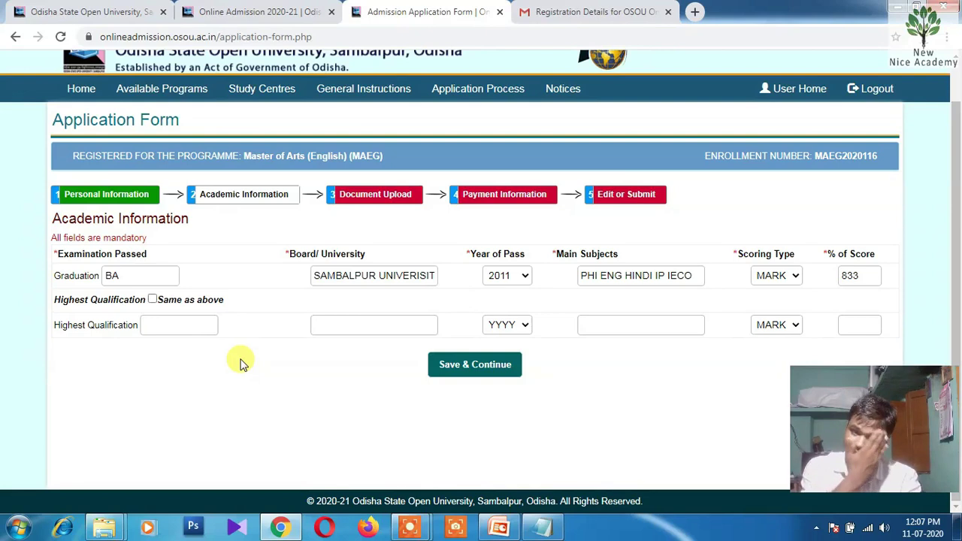
pyautogui.click(460, 367)
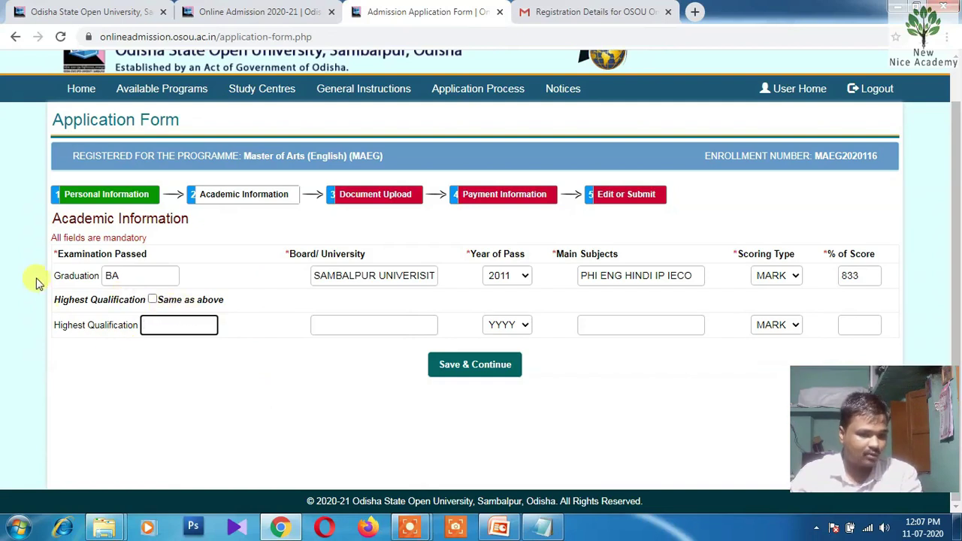
pyautogui.click(152, 300)
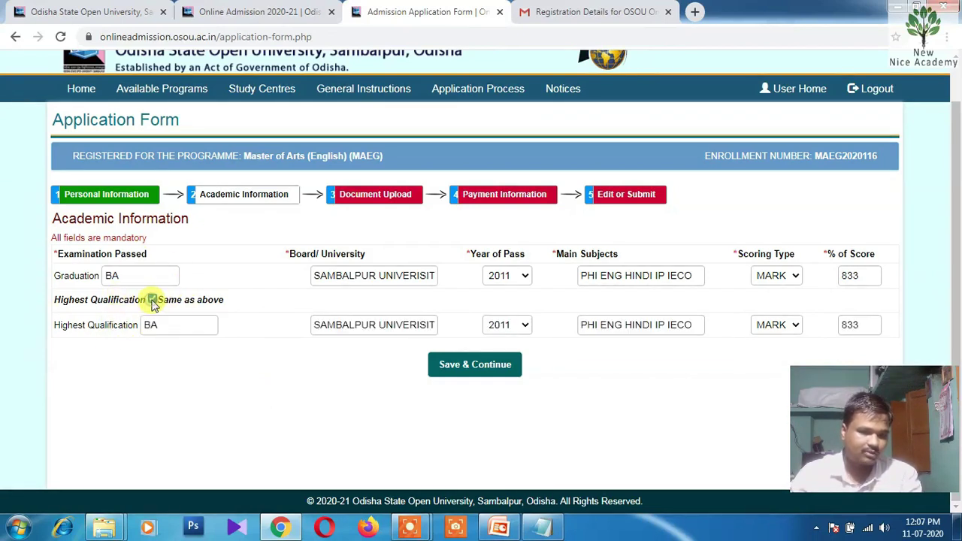
pyautogui.click(468, 367)
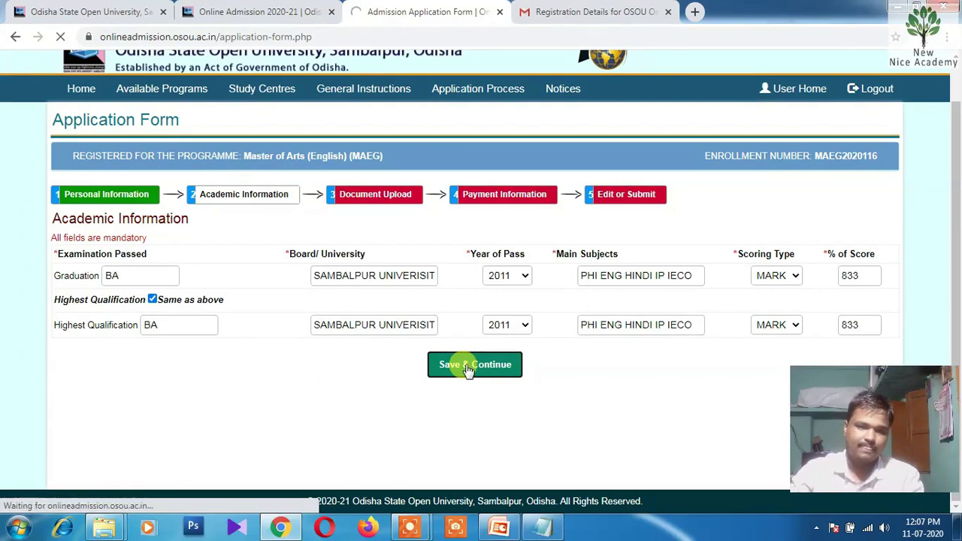
# Point the file dialog at the documents folder and attach PHOTO.jpg as the applicant photo
pyautogui.scroll(-1, 496, 319)
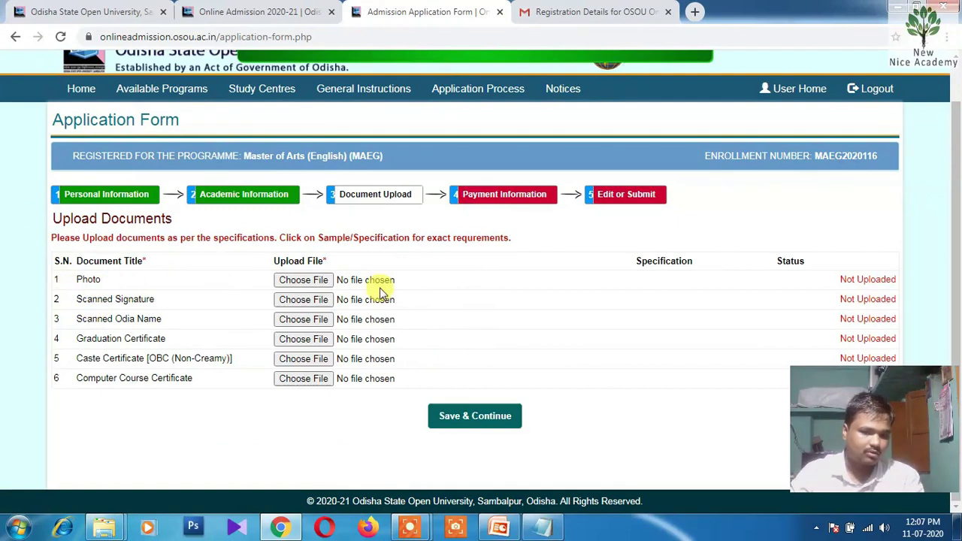
pyautogui.click(300, 282)
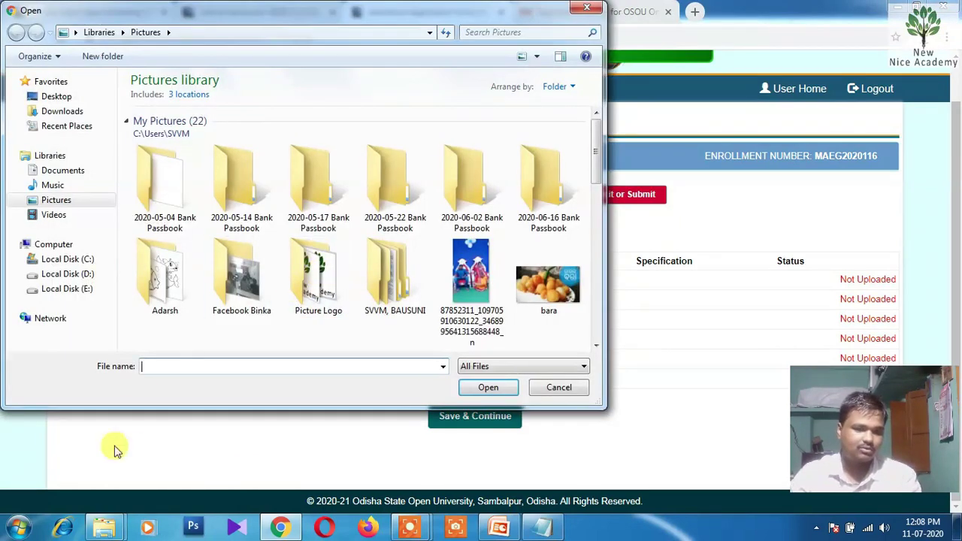
pyautogui.moveTo(103, 528)
pyautogui.click(94, 450)
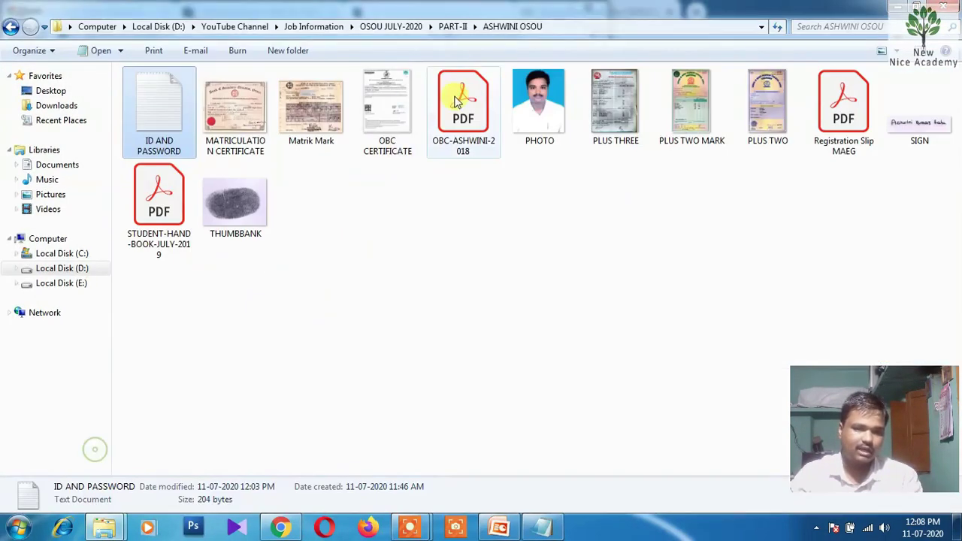
pyautogui.click(579, 28)
pyautogui.hotkey('ctrl', 'c')
pyautogui.hotkey('alt', 'Tab')
pyautogui.hotkey('ctrl', 'v')
pyautogui.press('Return')
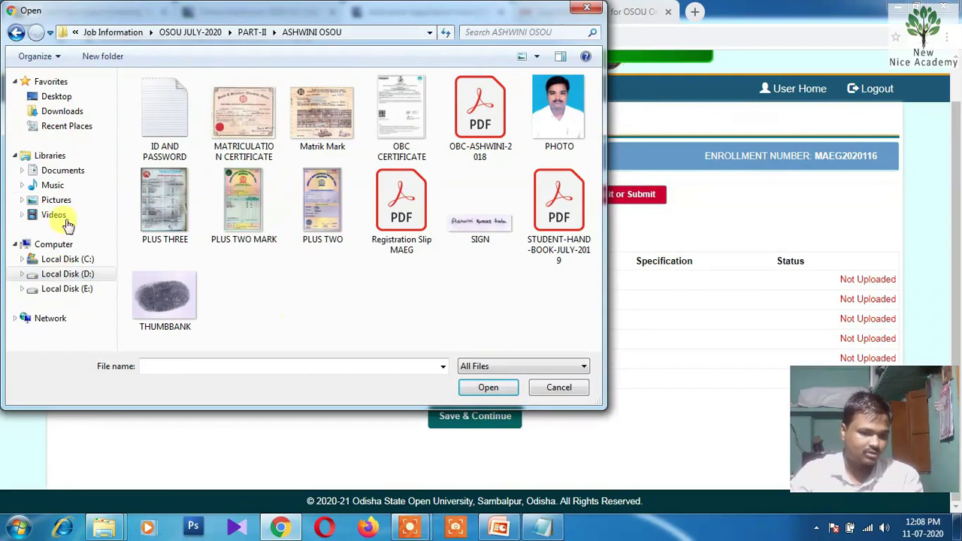
pyautogui.doubleClick(559, 111)
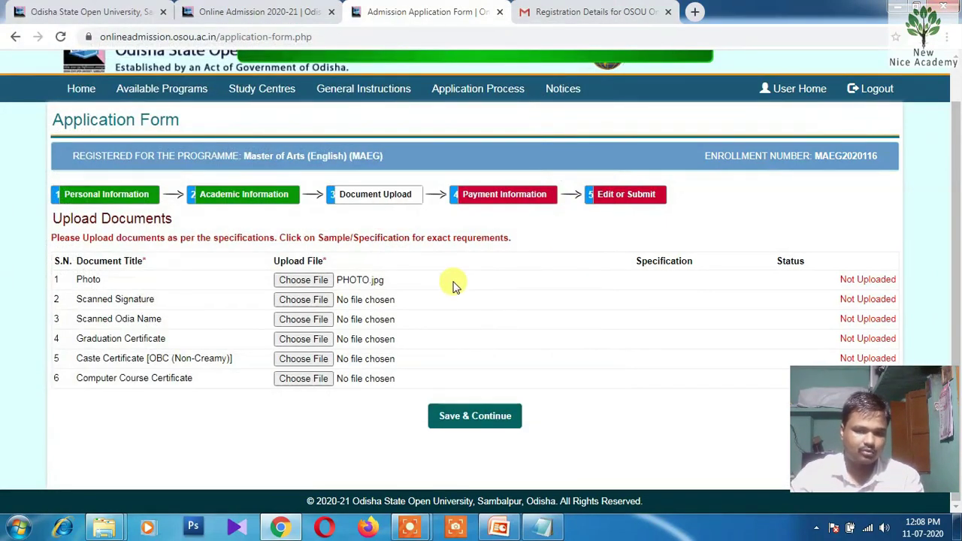
# Attach SIGN.jpg for signature and Odia name, PLUS THREE.jpg for graduation, and OBC CERTIFICATE.png for caste
pyautogui.click(292, 300)
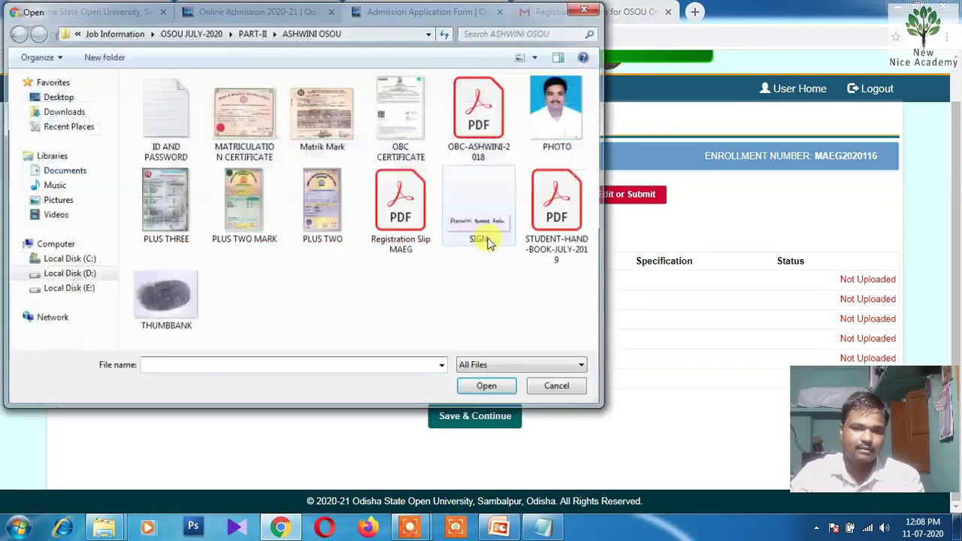
pyautogui.doubleClick(487, 225)
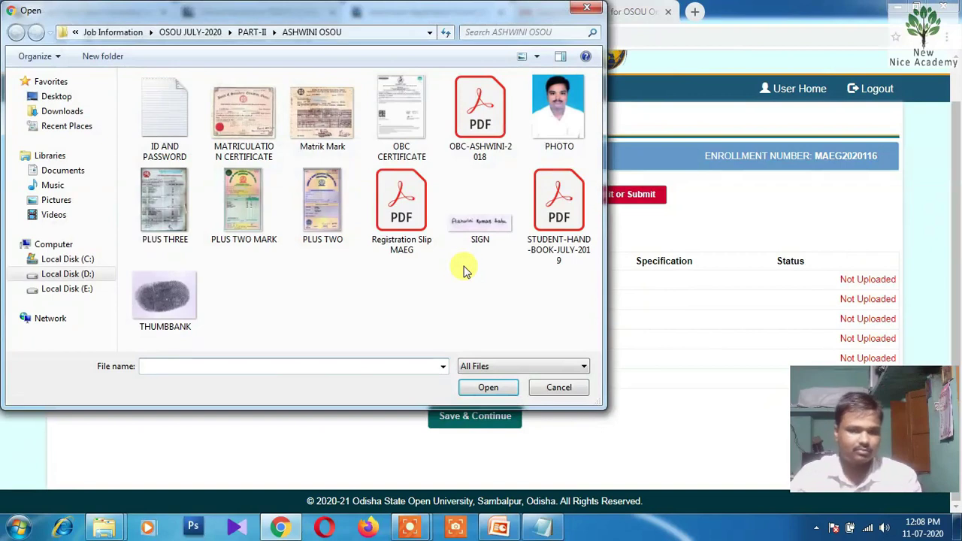
pyautogui.doubleClick(491, 228)
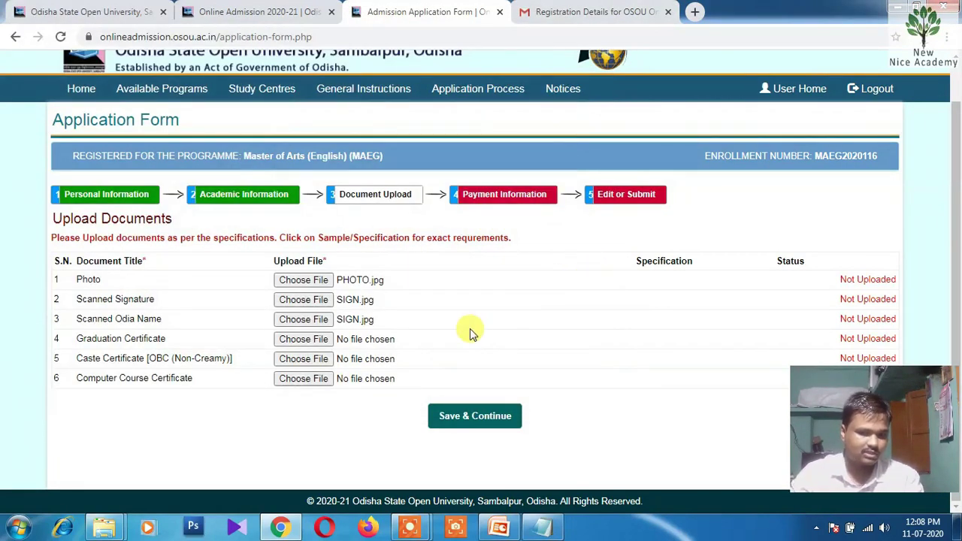
pyautogui.click(303, 339)
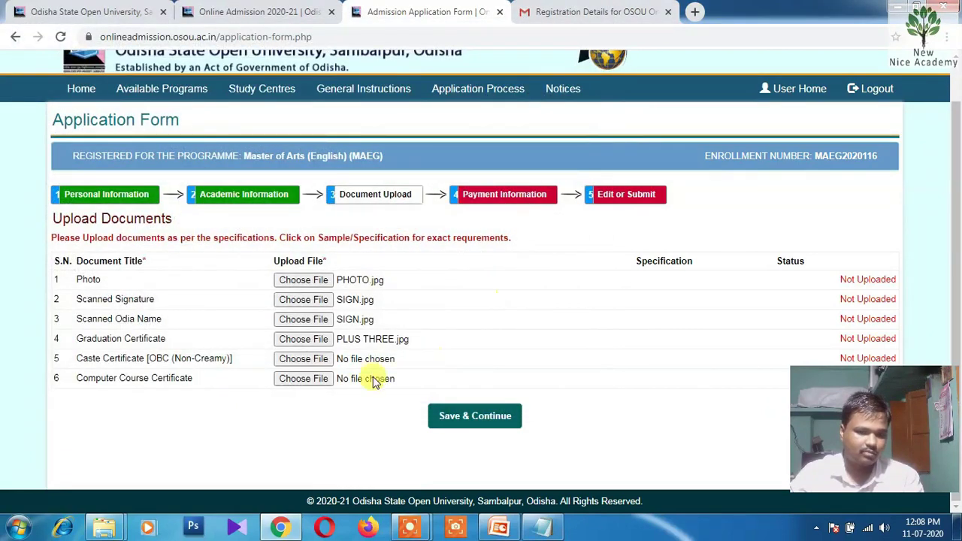
pyautogui.click(316, 362)
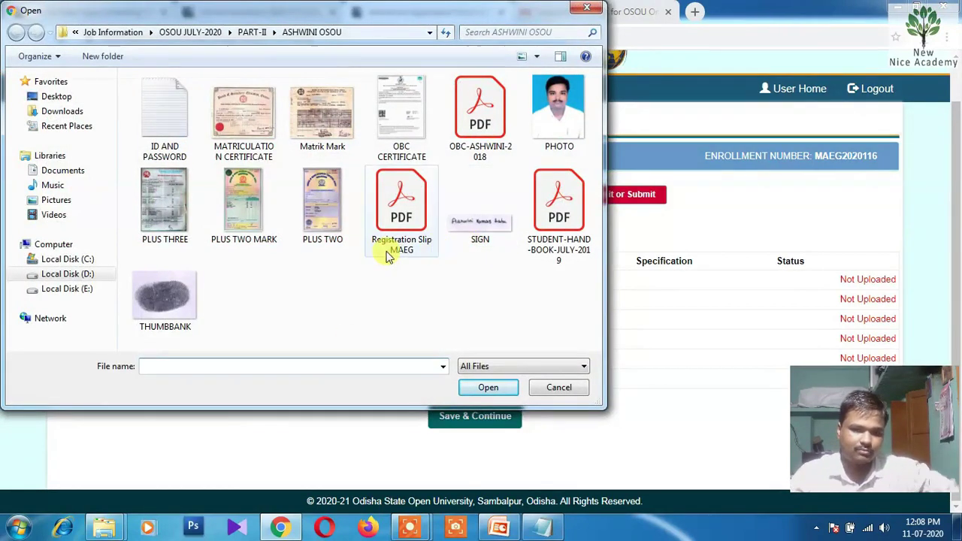
pyautogui.doubleClick(396, 124)
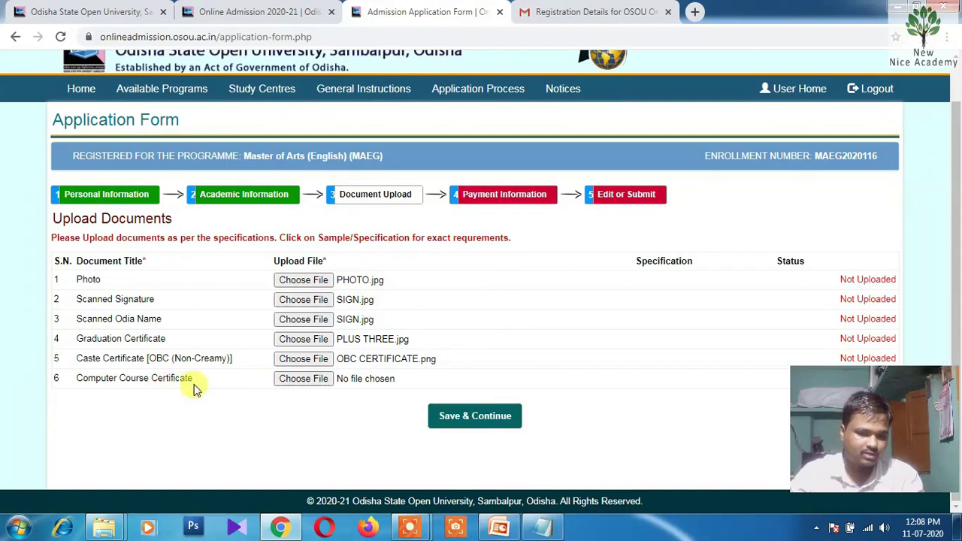
pyautogui.click(298, 379)
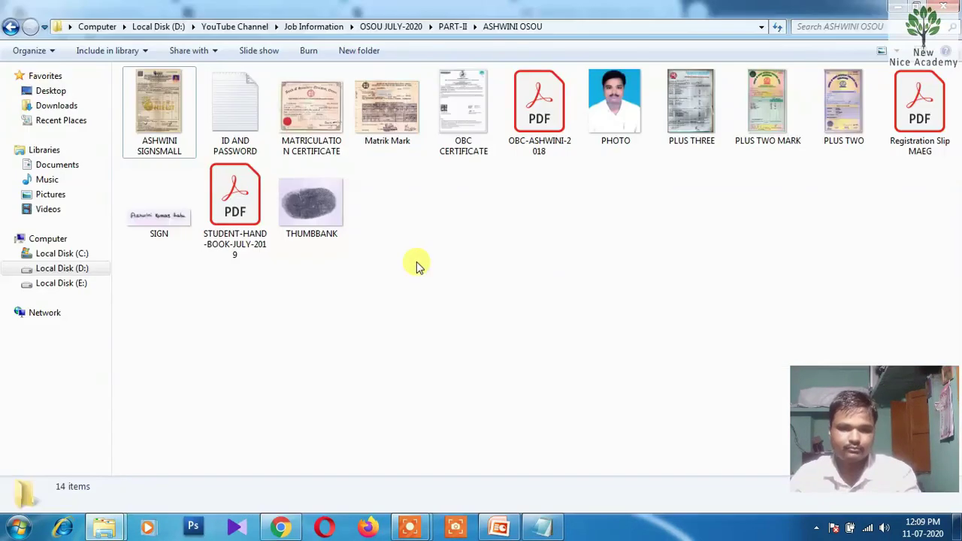
# View the small certificate image zoomed in to confirm it is the NIELIT A Level certificate, then return to Chrome
pyautogui.click(158, 112)
pyautogui.press('Return')
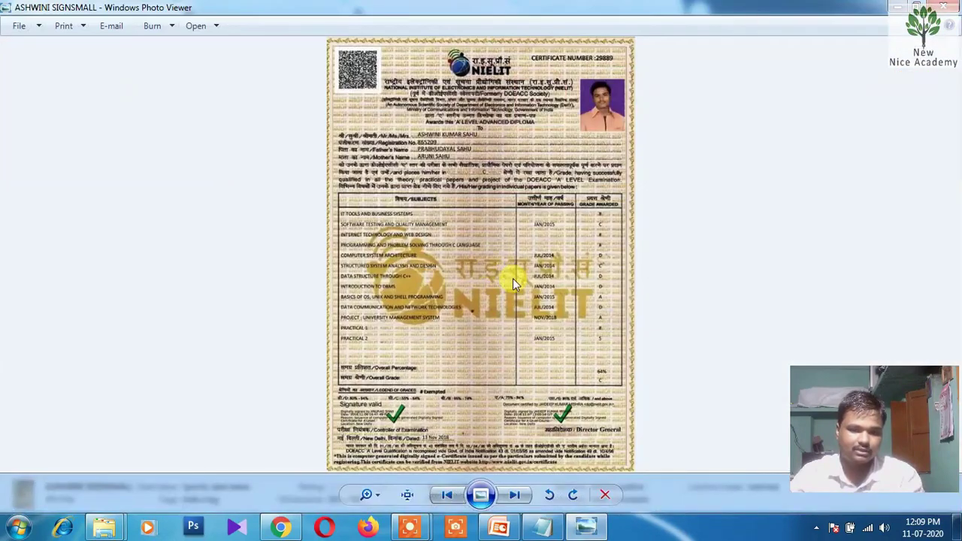
pyautogui.scroll(3, 495, 271)
pyautogui.moveTo(499, 269); pyautogui.dragTo(515, 248)
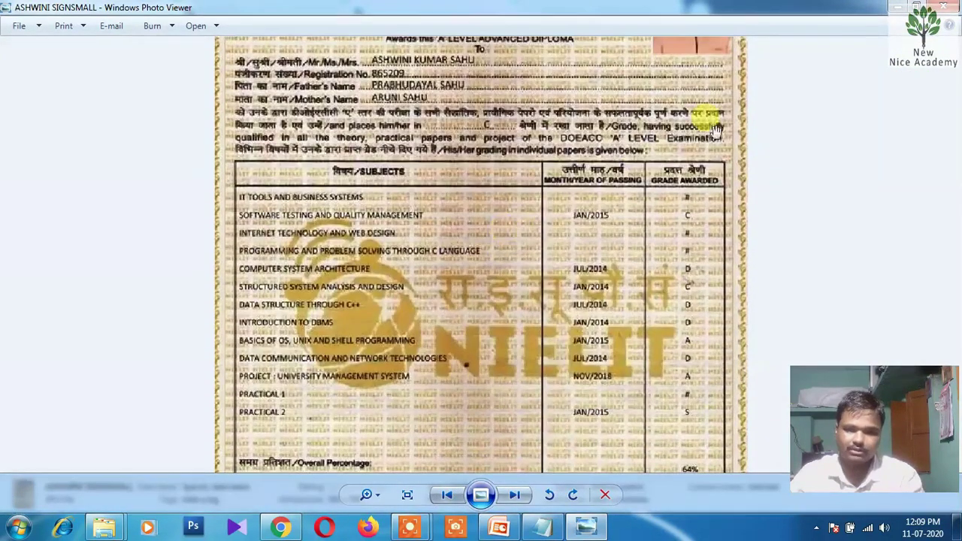
pyautogui.click(945, 9)
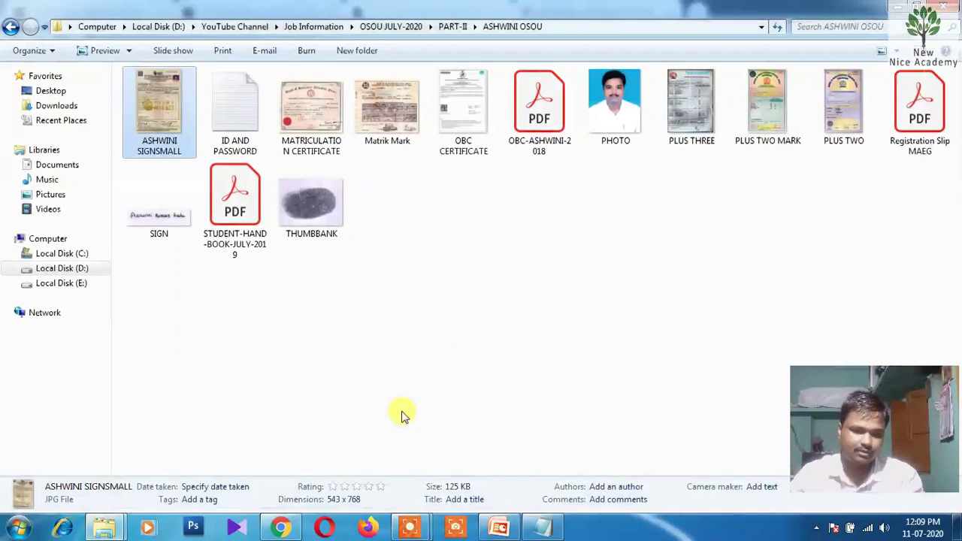
pyautogui.hotkey('alt', 'Tab')
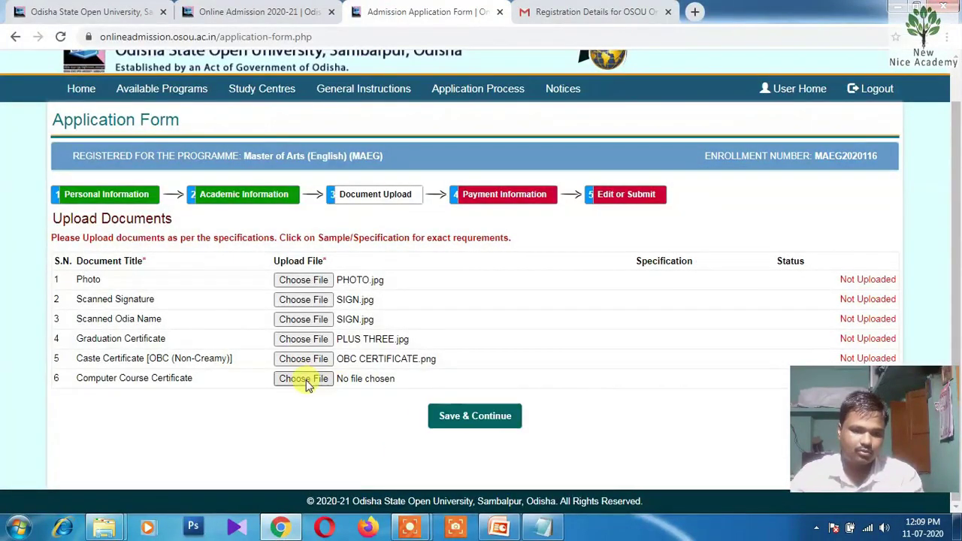
# Attach the small signature image in row 6 (Computer Course Certificate) and submit the six documents
pyautogui.click(323, 379)
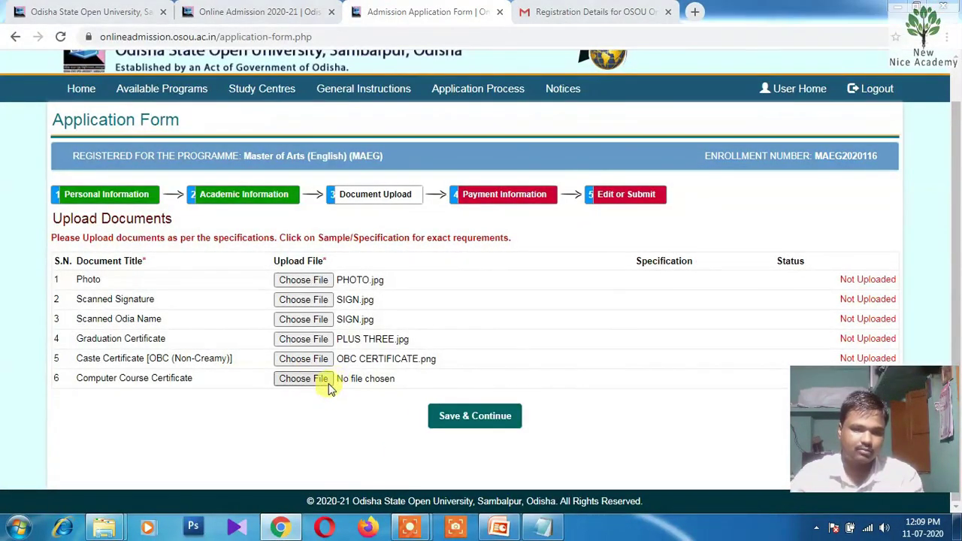
pyautogui.doubleClick(168, 123)
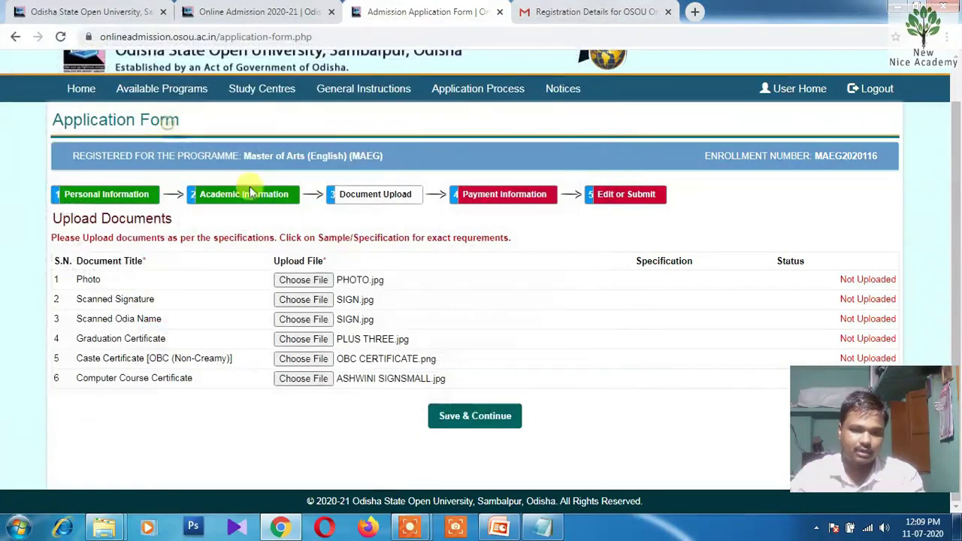
pyautogui.click(483, 419)
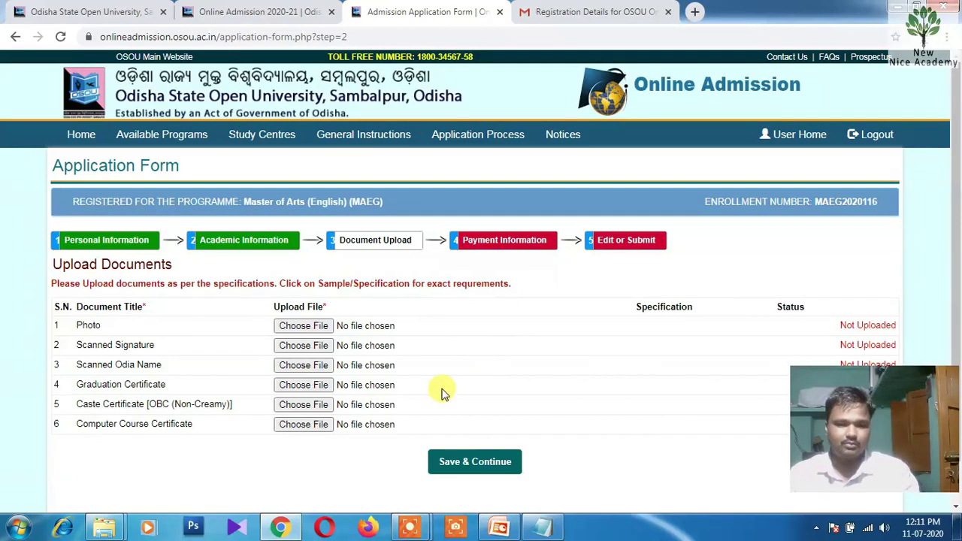
# Open the OBC CERTIFICATE image from the documents folder in Paint
pyautogui.moveTo(116, 532)
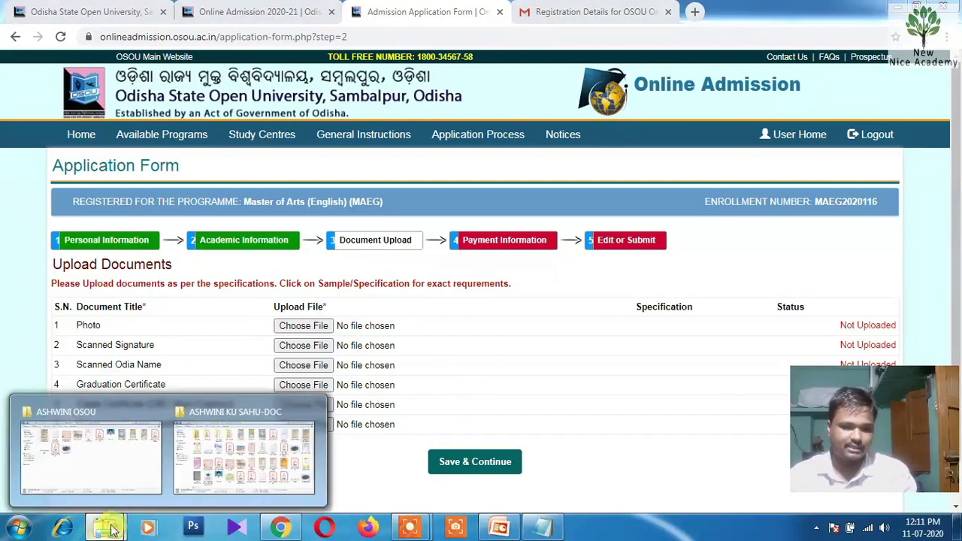
pyautogui.click(118, 457)
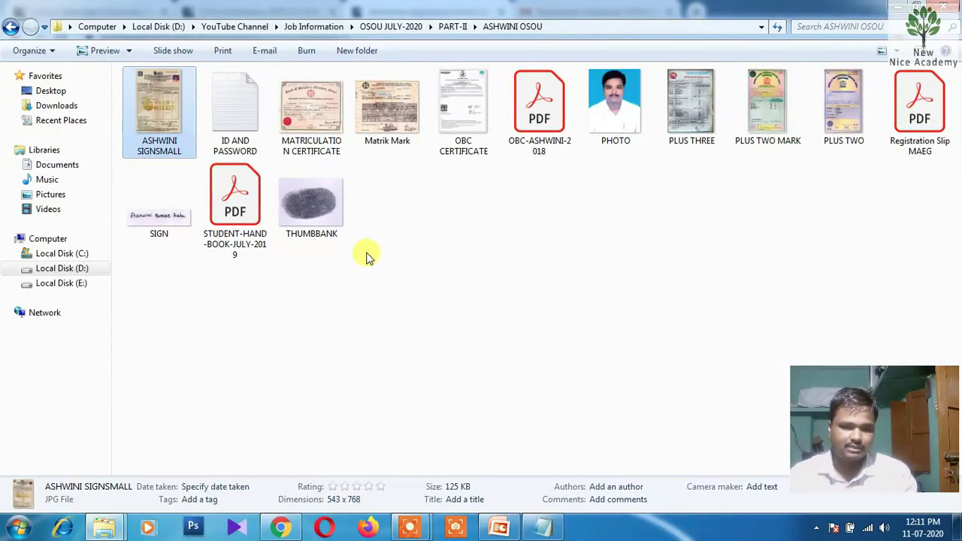
pyautogui.rightClick(458, 118)
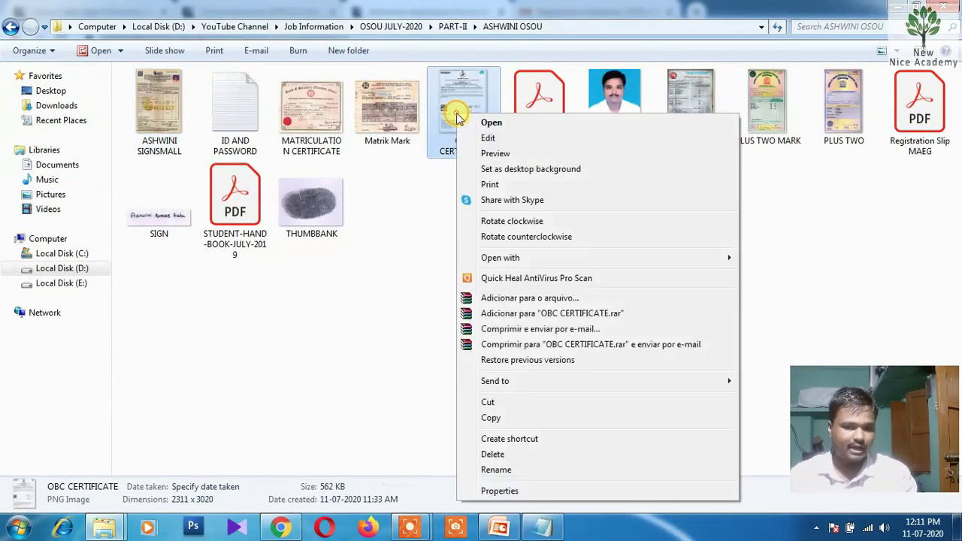
pyautogui.moveTo(558, 256)
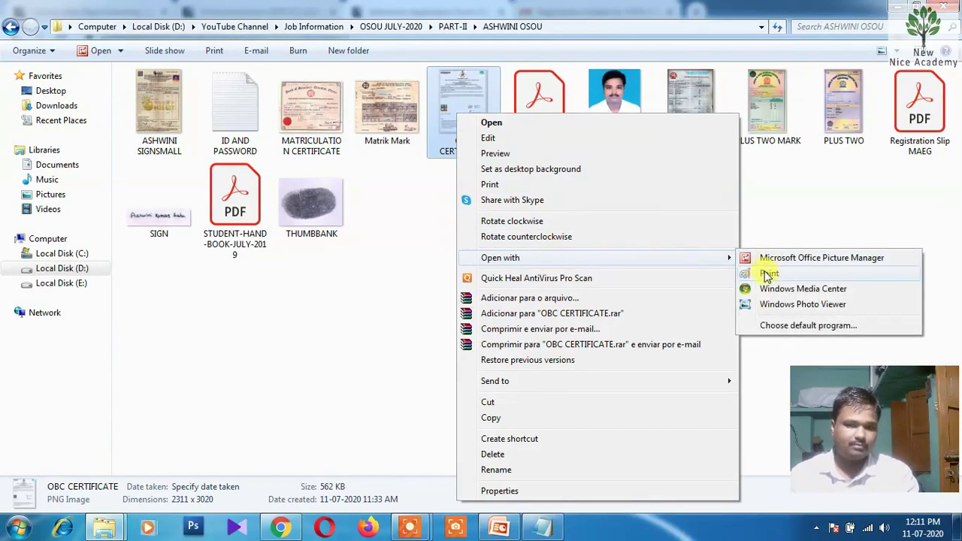
pyautogui.click(766, 275)
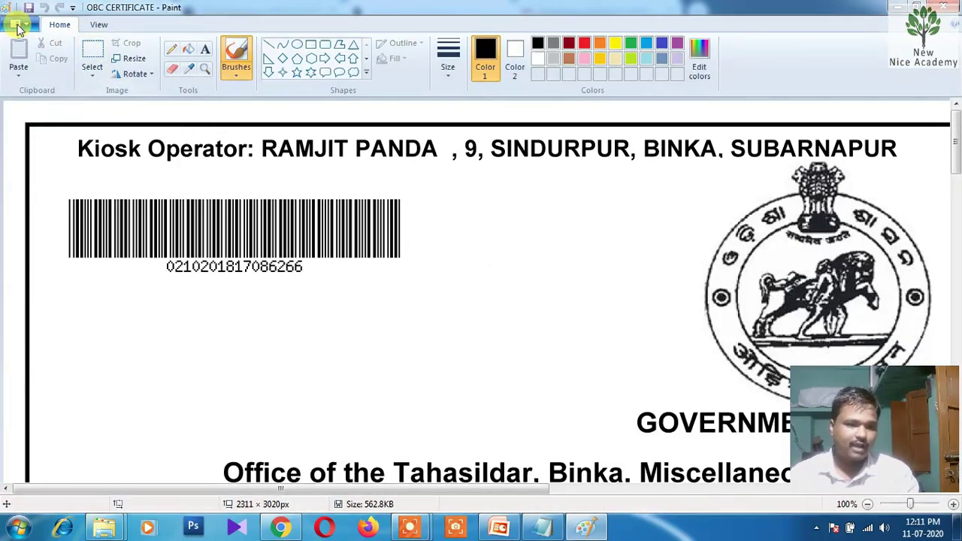
# Save the certificate as a JPEG picture named OBC CERTIFICATEFINAL, accepting the transparency warning
pyautogui.click(18, 25)
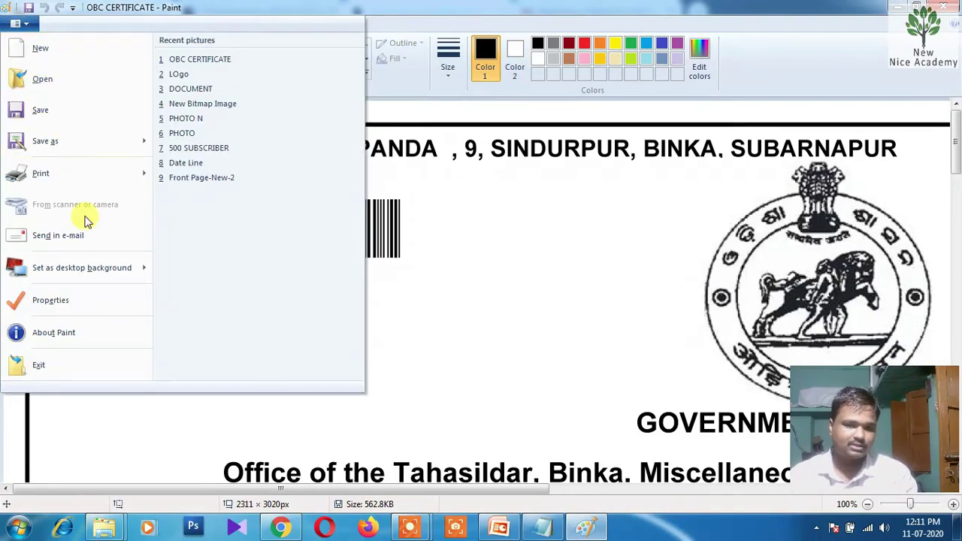
pyautogui.moveTo(67, 137)
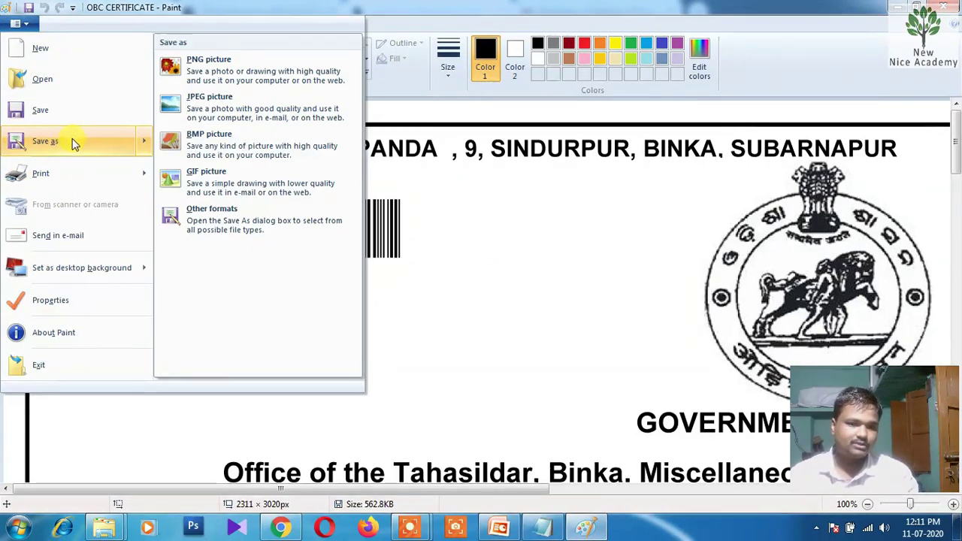
pyautogui.click(212, 113)
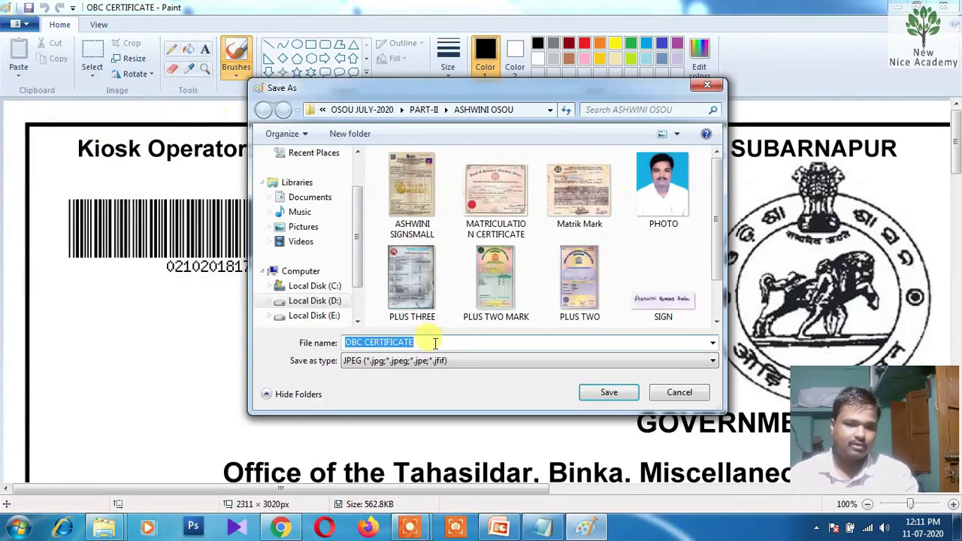
pyautogui.click(434, 343)
pyautogui.write('FINAL')
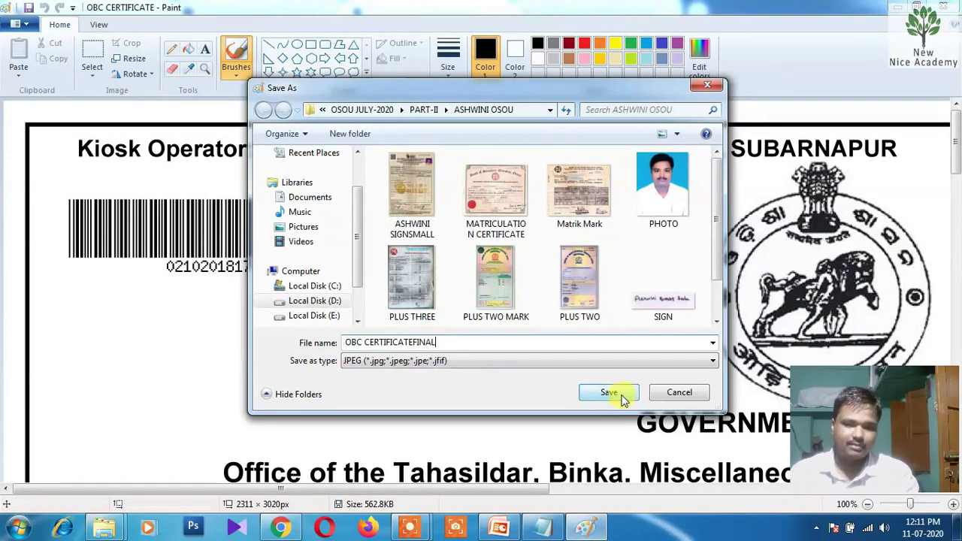
pyautogui.click(612, 392)
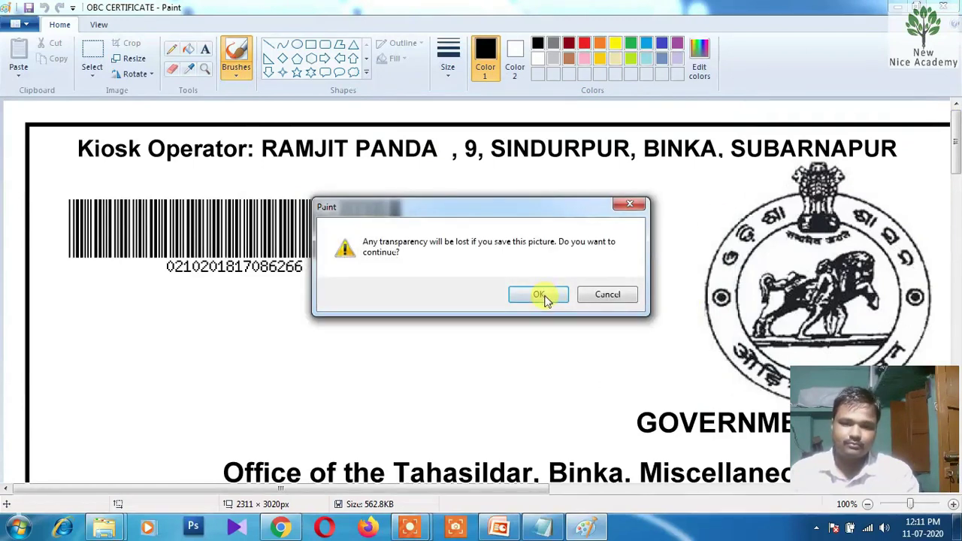
pyautogui.click(545, 293)
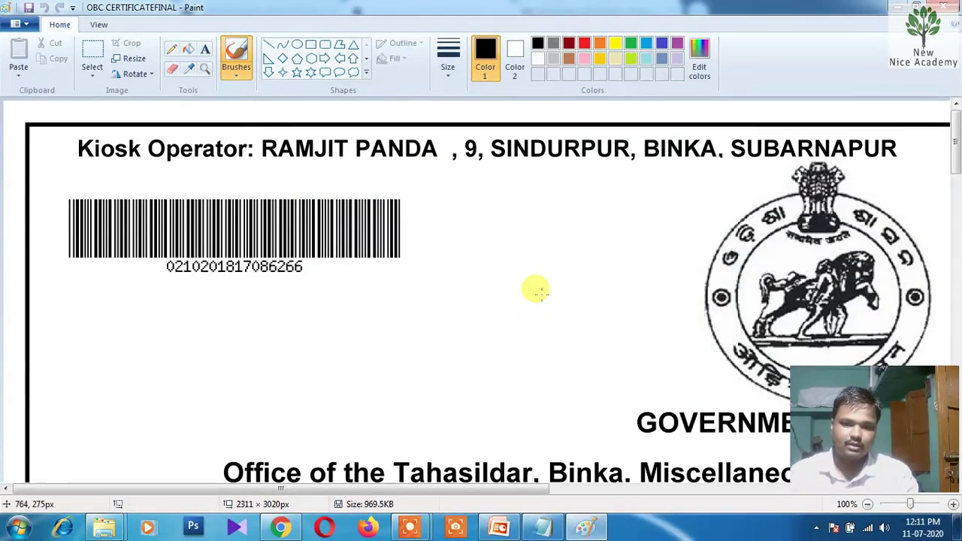
# Close Paint and preview the new OBC CERTIFICATEFINAL image in the folder
pyautogui.click(943, 7)
pyautogui.click(547, 308)
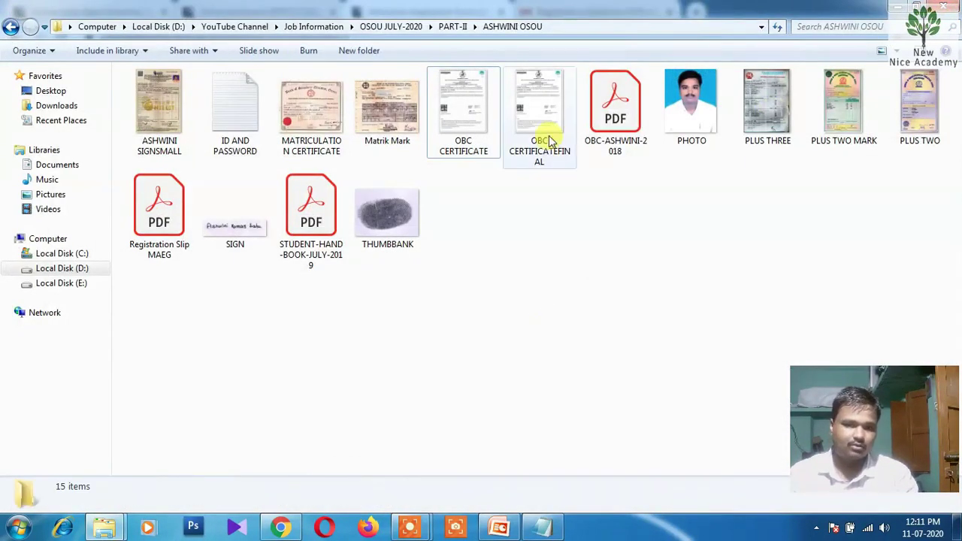
pyautogui.moveTo(549, 140)
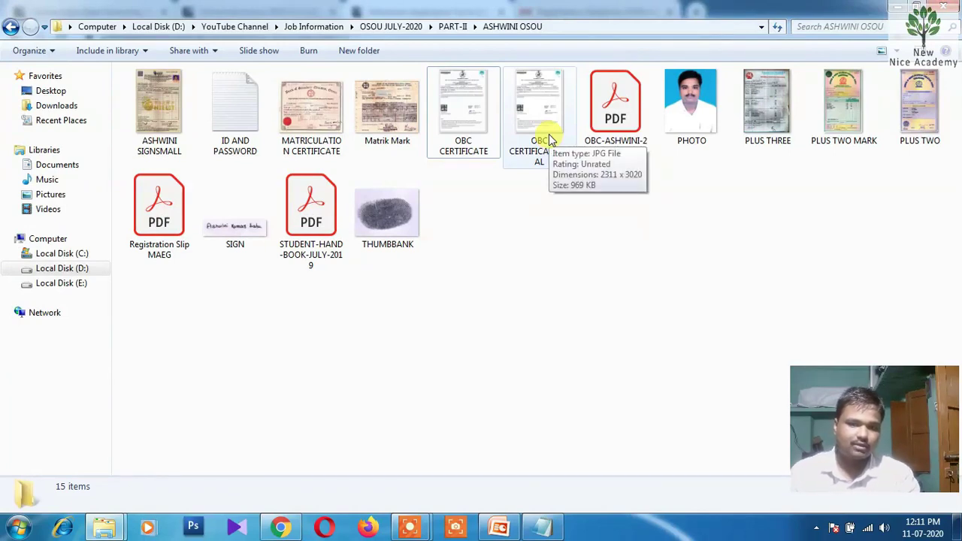
pyautogui.doubleClick(548, 140)
# Open OBC CERTIFICATEFINAL in Microsoft Office Picture Manager
pyautogui.click(952, 6)
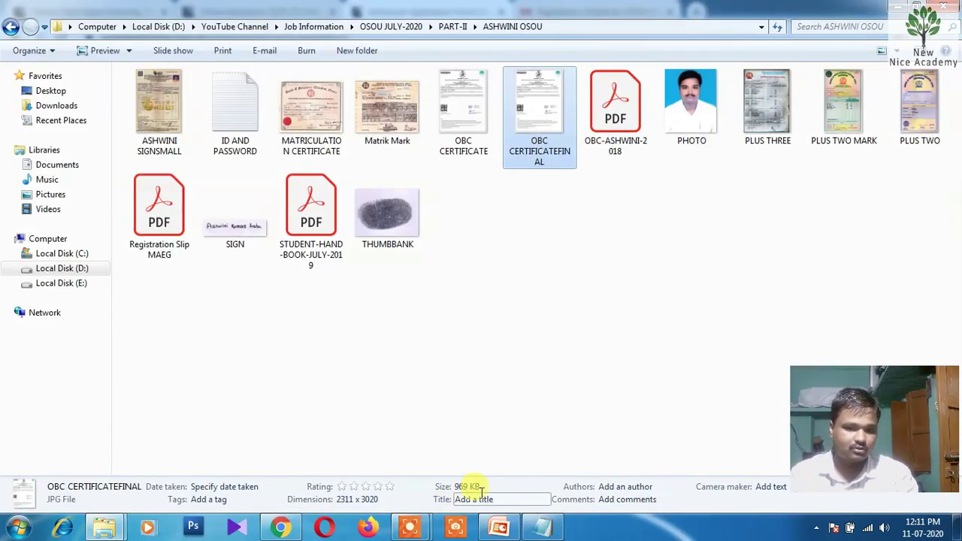
pyautogui.rightClick(531, 126)
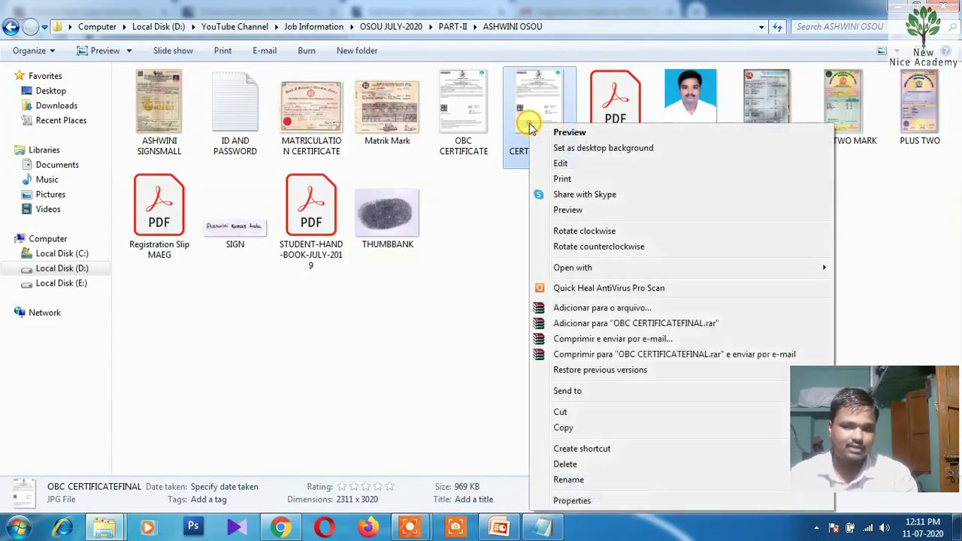
pyautogui.moveTo(614, 270)
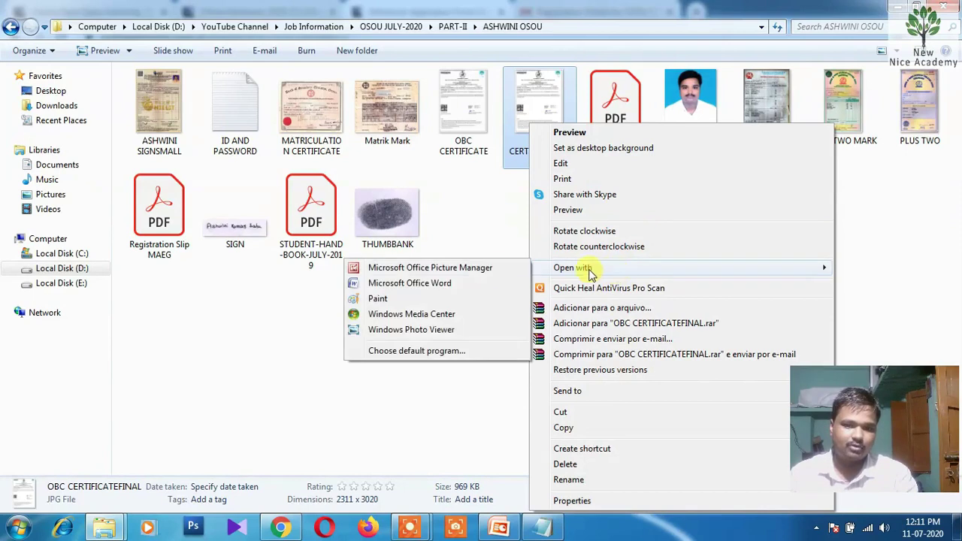
pyautogui.click(422, 272)
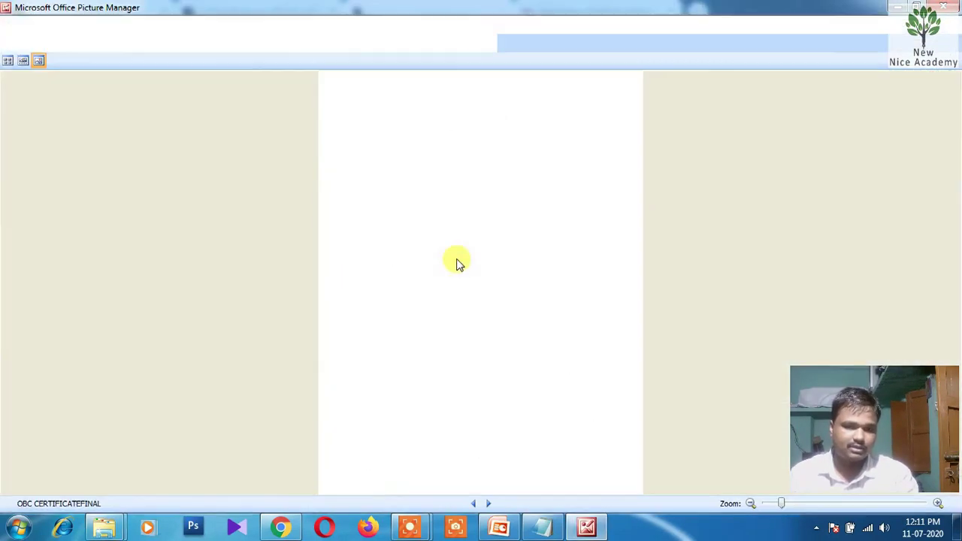
# Resize it to a custom 1024 x 768 fit, save, and confirm the smaller file
pyautogui.click(384, 42)
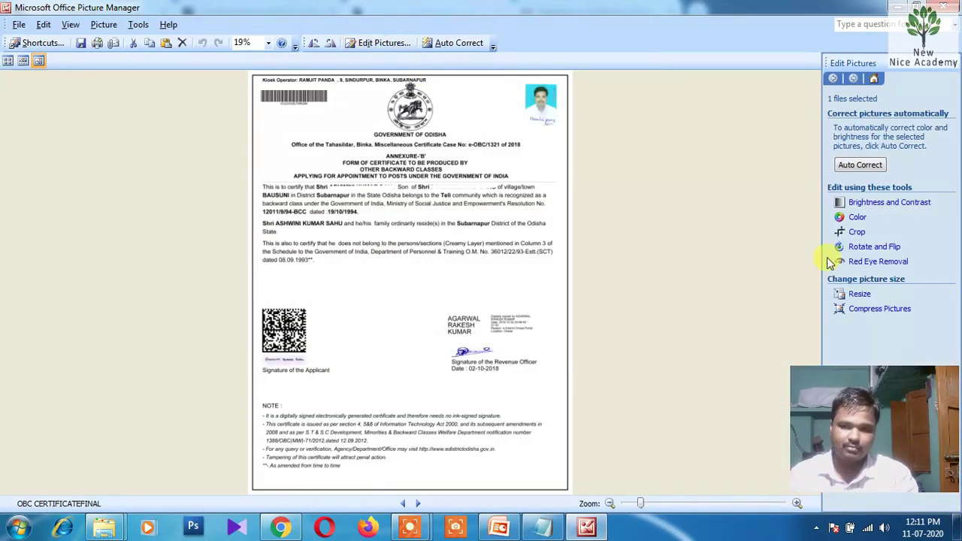
pyautogui.click(858, 296)
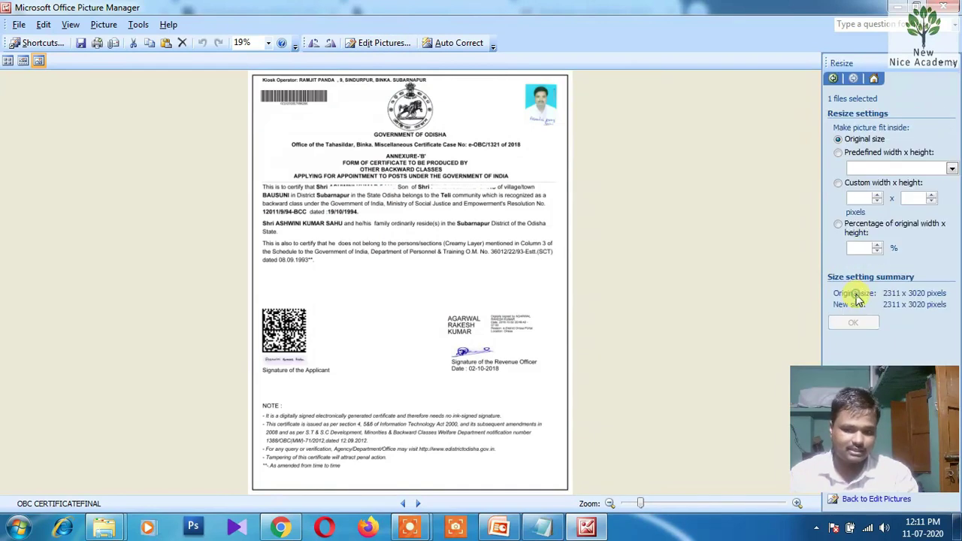
pyautogui.click(838, 184)
pyautogui.click(854, 321)
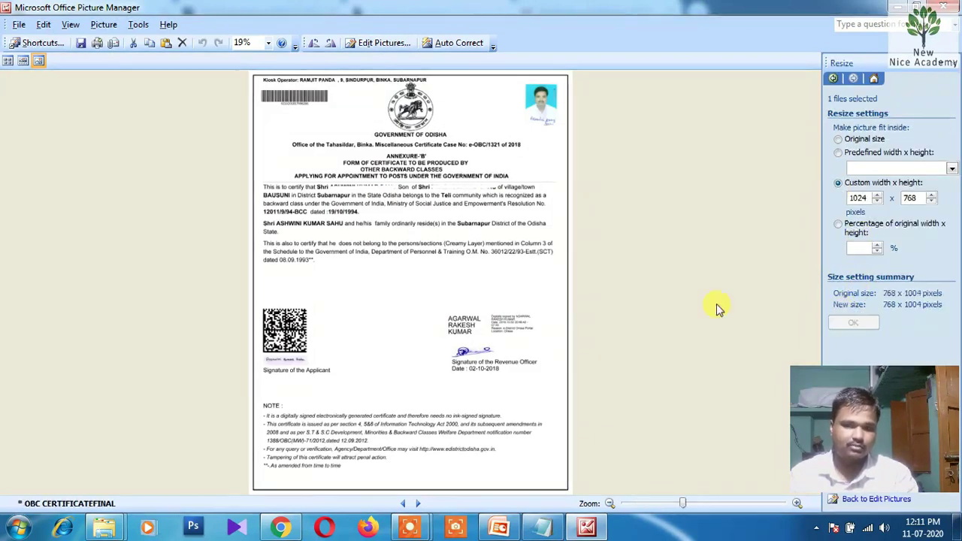
pyautogui.click(80, 45)
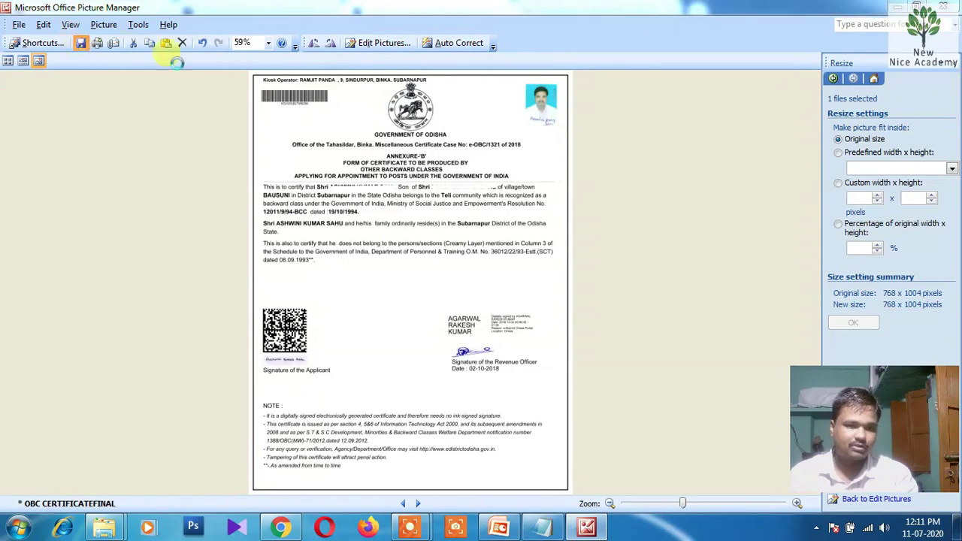
pyautogui.click(957, 7)
pyautogui.click(579, 212)
pyautogui.click(550, 127)
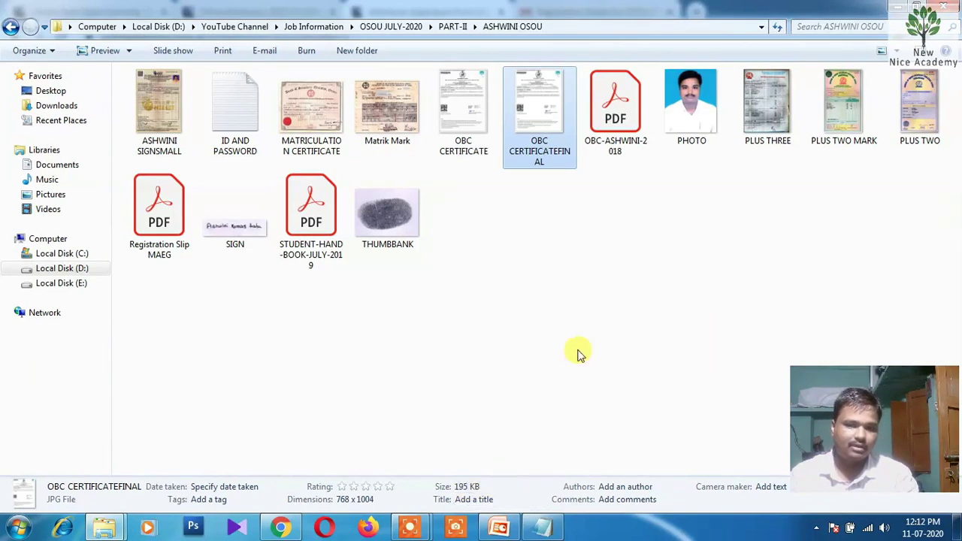
# Attach PHOTO to the Photo row and SIGN to the Scanned Signature and Odia Name rows
pyautogui.click(591, 292)
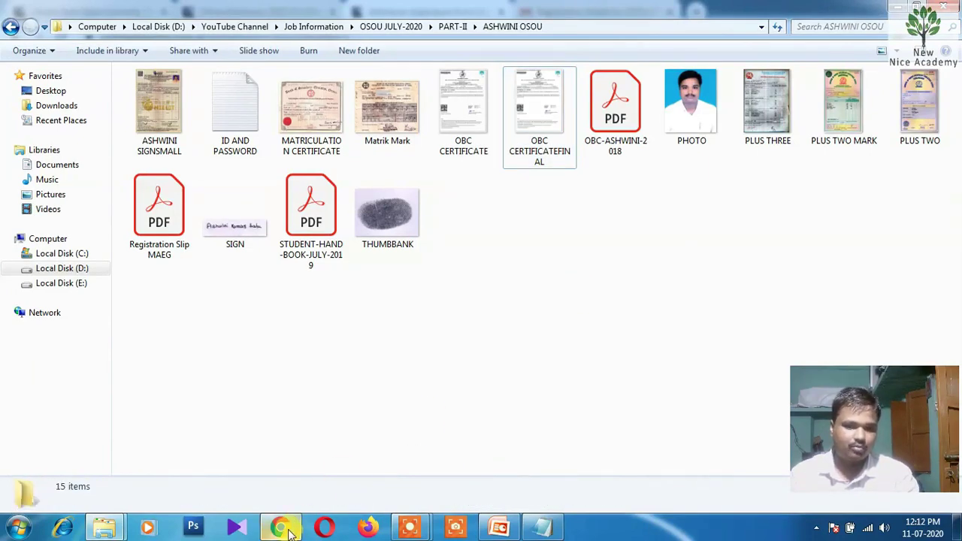
pyautogui.click(280, 528)
pyautogui.click(289, 329)
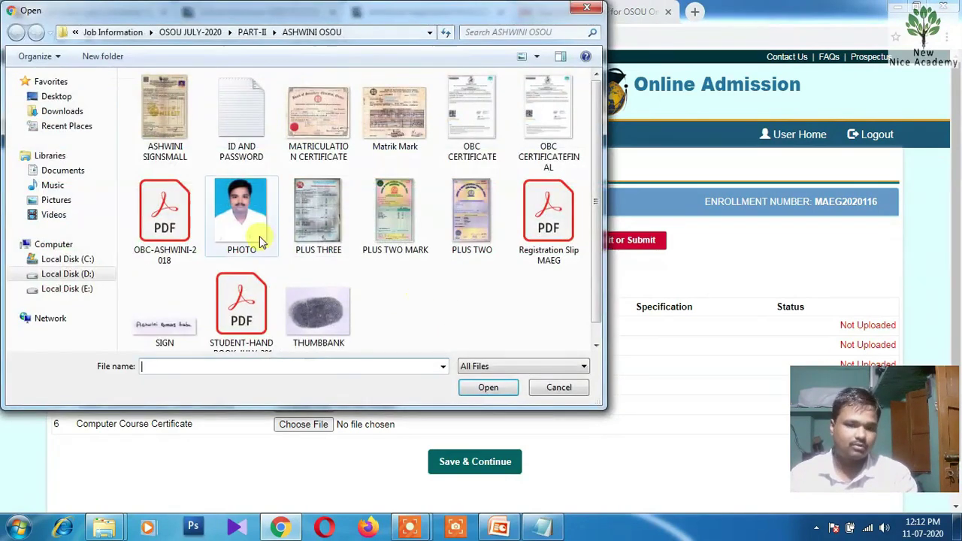
pyautogui.doubleClick(259, 240)
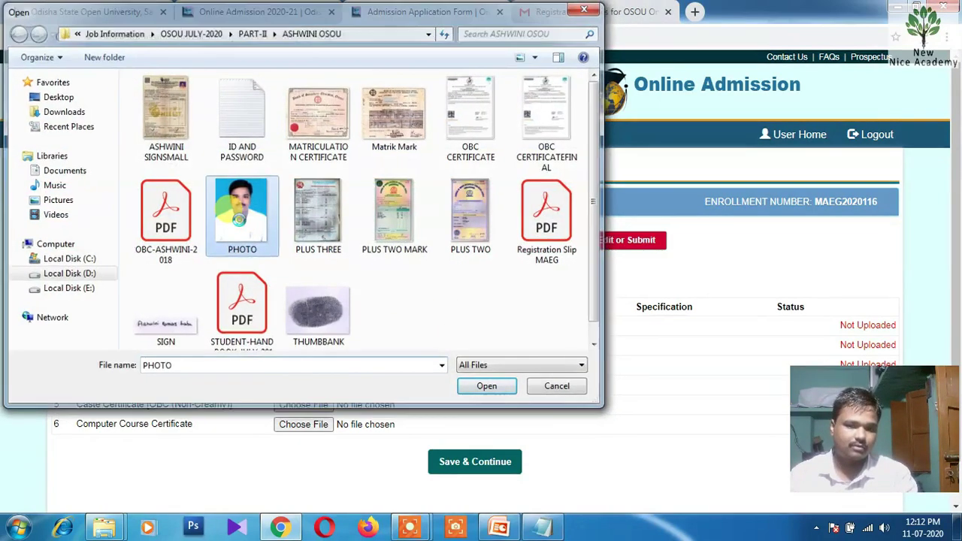
pyautogui.click(308, 346)
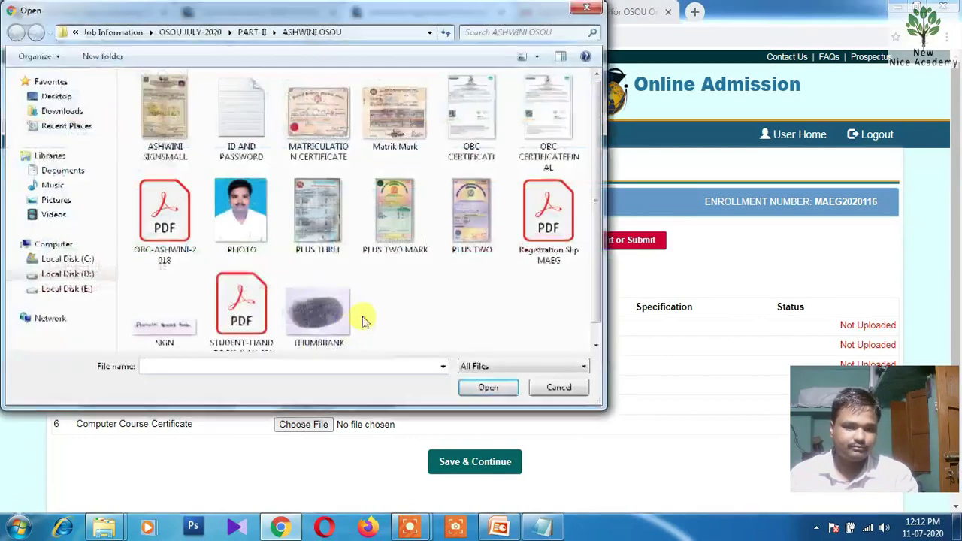
pyautogui.doubleClick(186, 334)
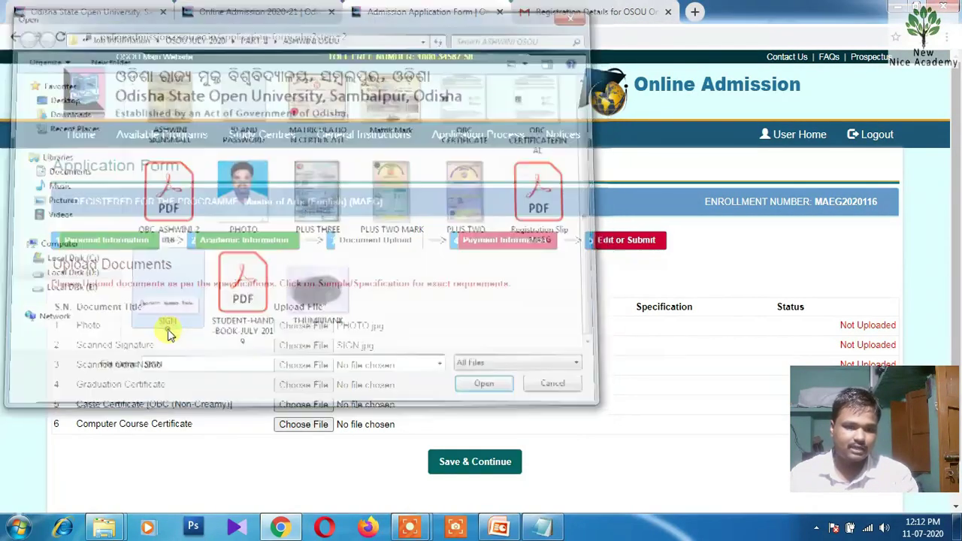
pyautogui.click(291, 366)
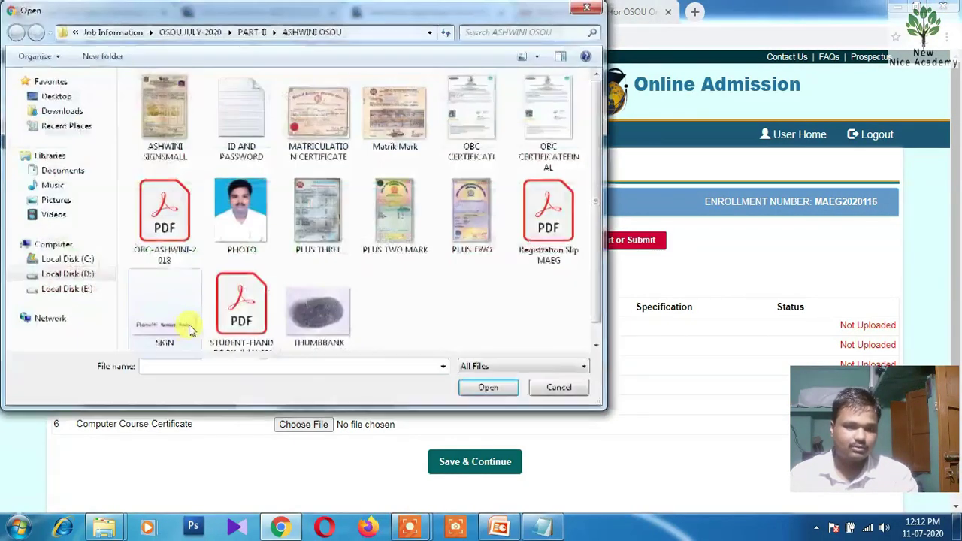
pyautogui.doubleClick(184, 322)
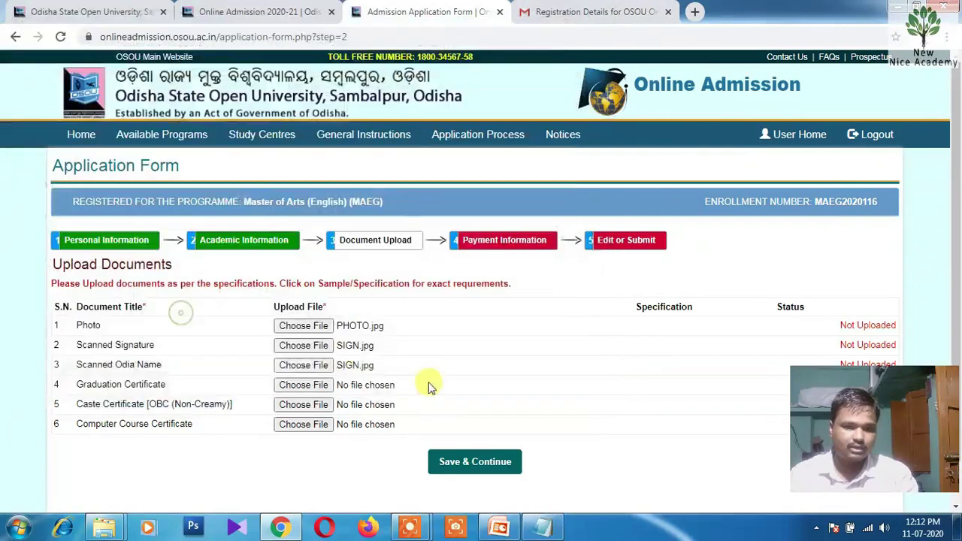
# Attach PLUS THREE, OBC CERTIFICATEFINAL and the small signature image, then Save & Continue
pyautogui.click(295, 386)
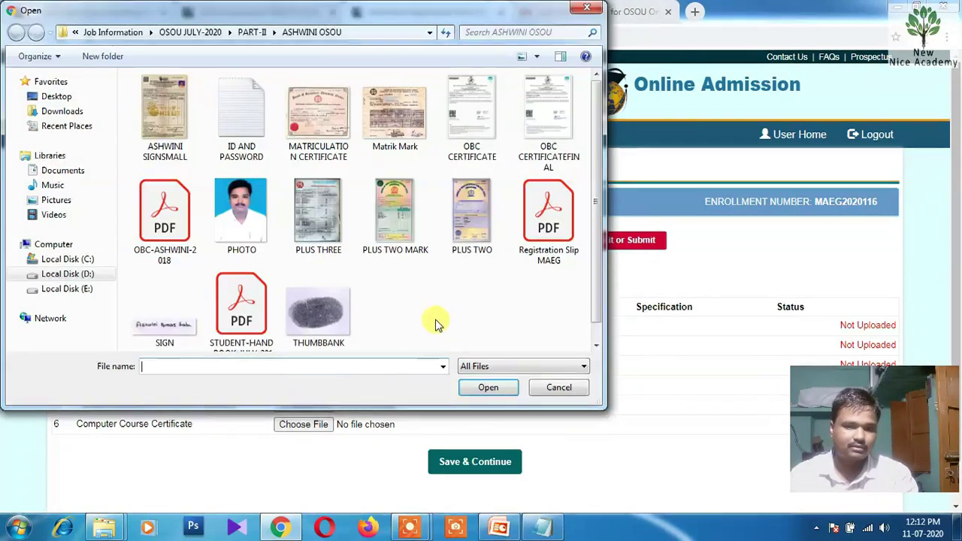
pyautogui.doubleClick(323, 226)
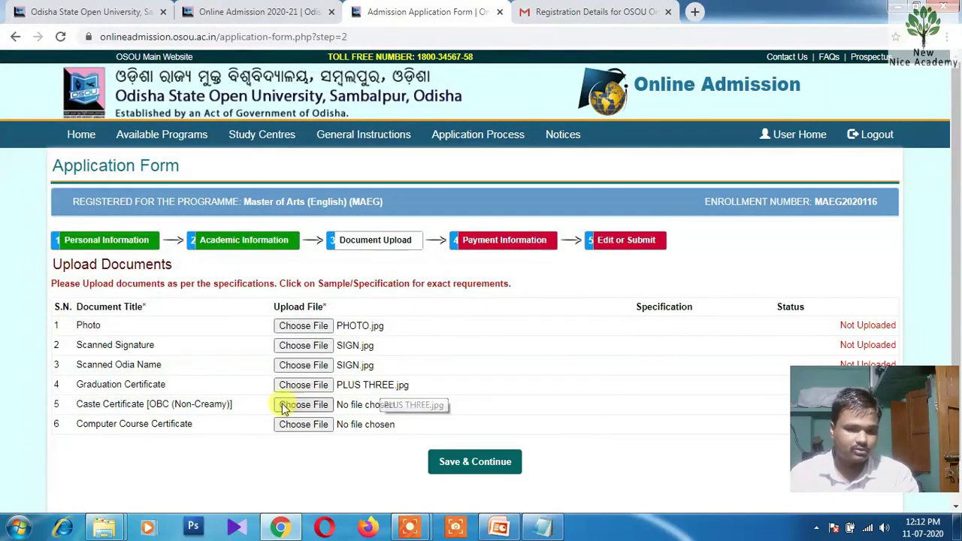
pyautogui.click(293, 406)
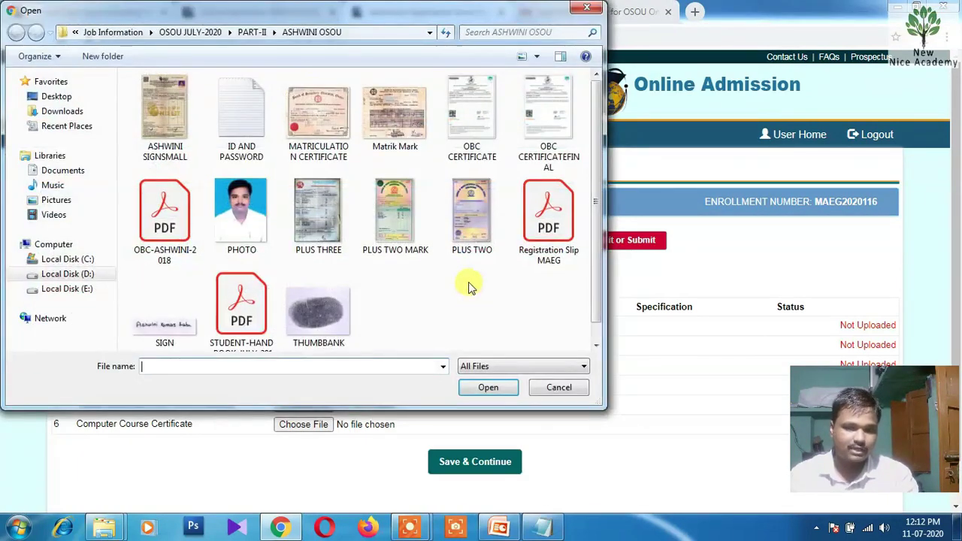
pyautogui.click(552, 137)
pyautogui.doubleClick(551, 135)
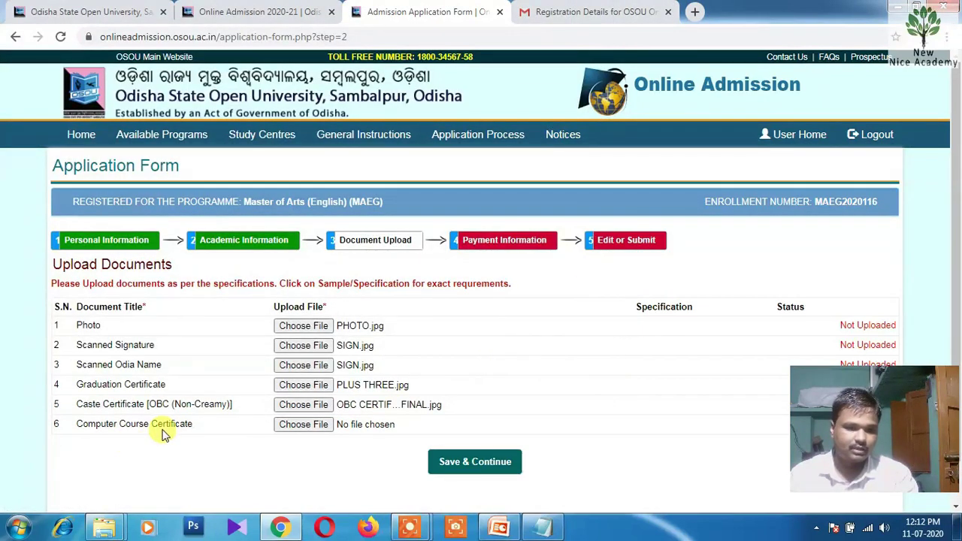
pyautogui.click(297, 425)
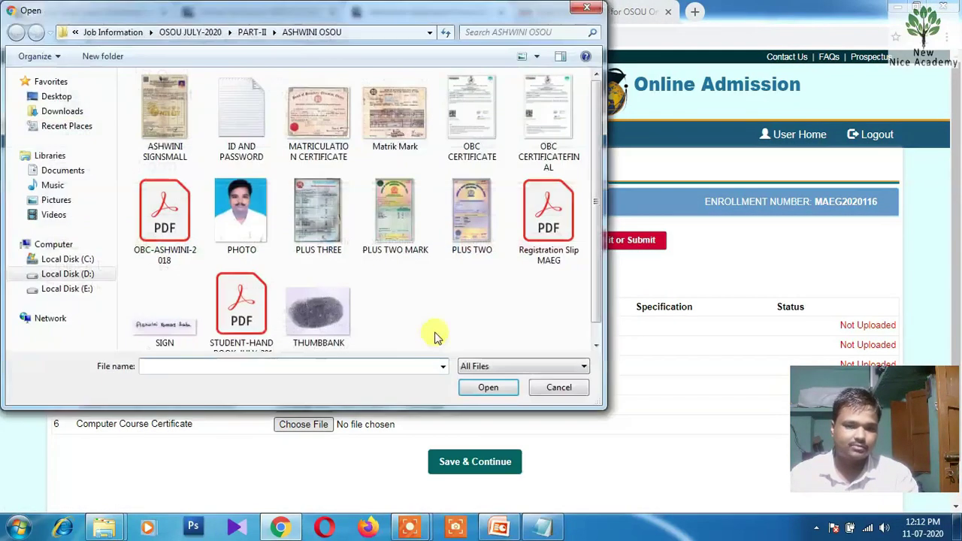
pyautogui.click(177, 128)
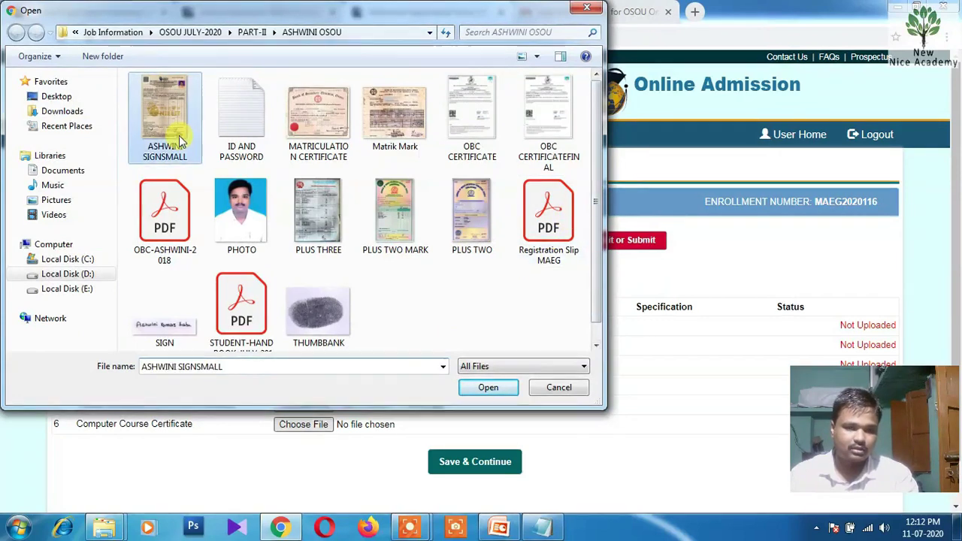
pyautogui.doubleClick(177, 128)
pyautogui.click(455, 461)
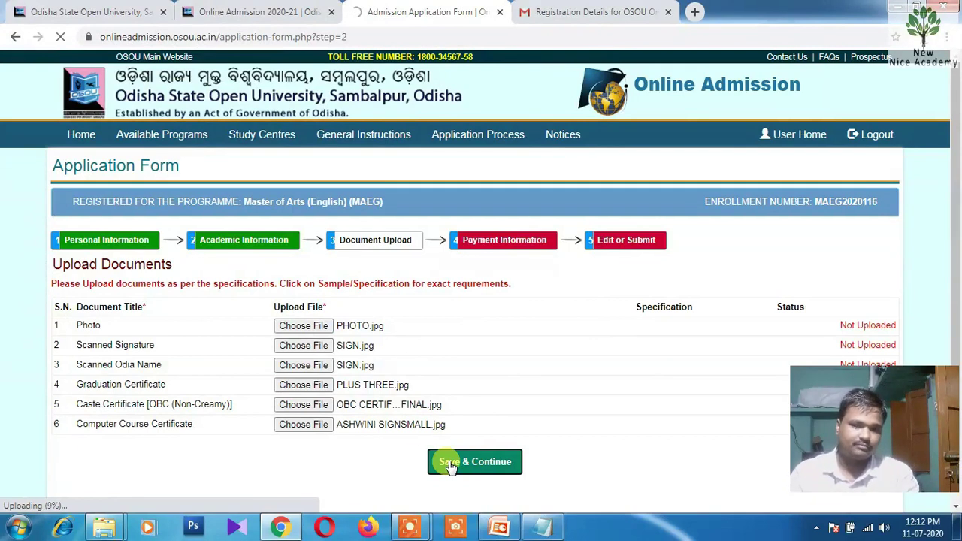
# Scroll down as the upload finishes to reach the Rs. 5000 Payment Information step
pyautogui.scroll(-1, 429, 369)
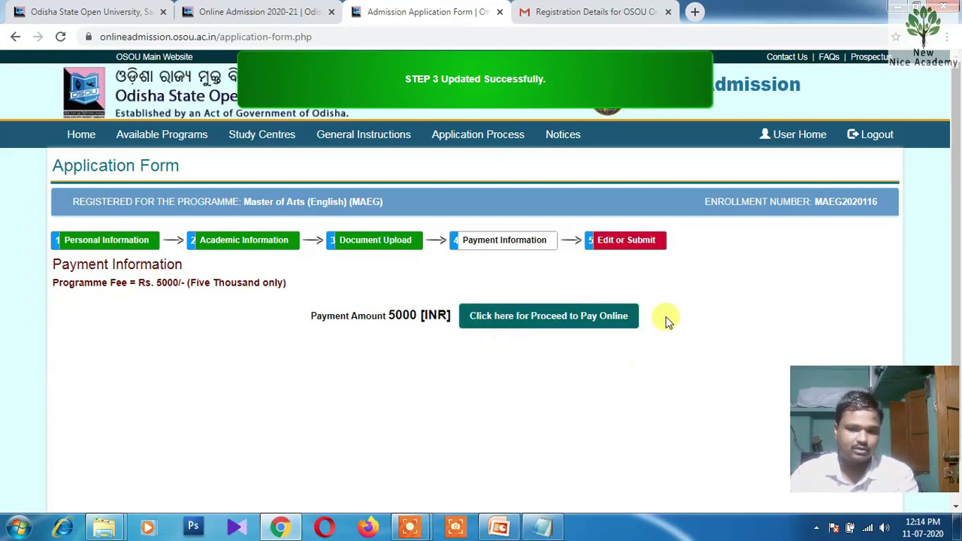
# Proceed to pay the Rs. 5000 fee online on the EBS Secure Payment Page
pyautogui.click(569, 320)
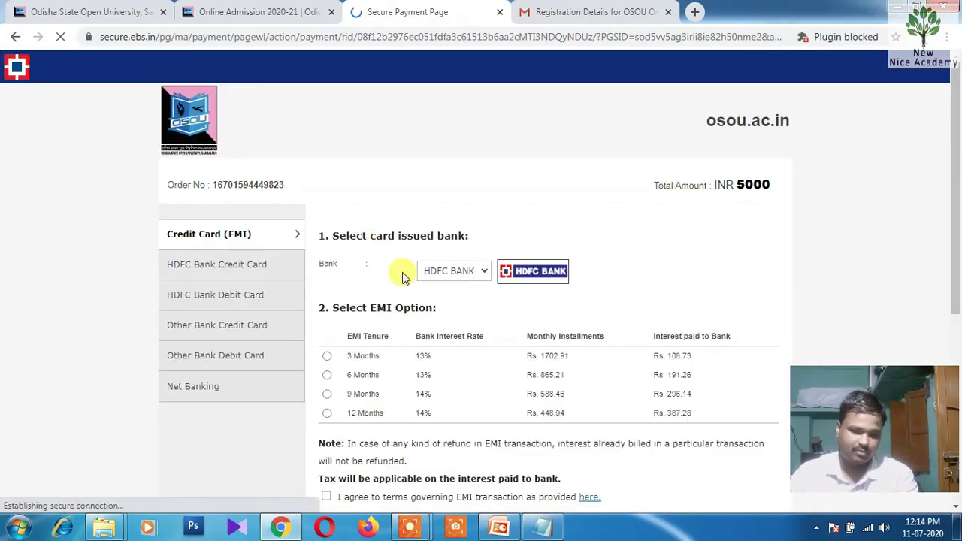
# Look over the HDFC Bank Debit Card payment option
pyautogui.scroll(-1, 404, 273)
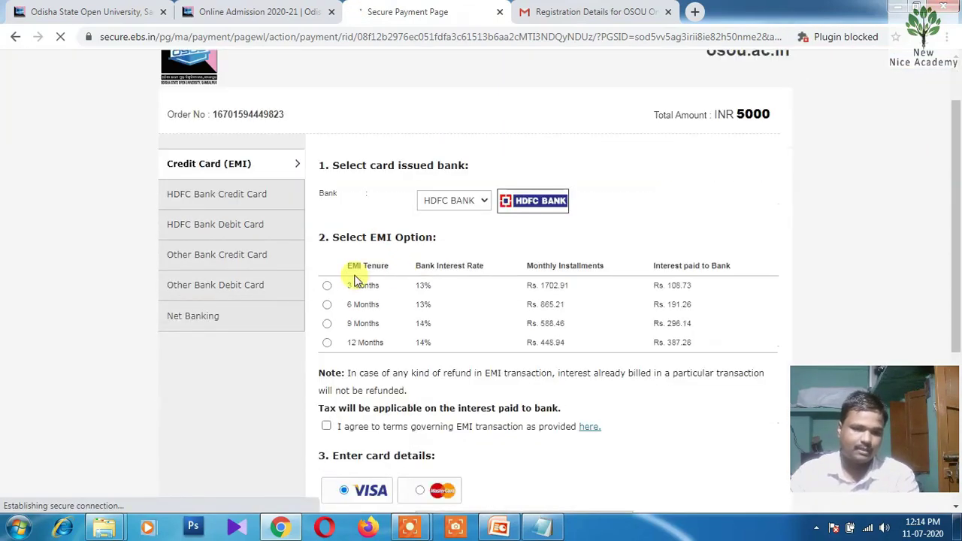
pyautogui.click(276, 219)
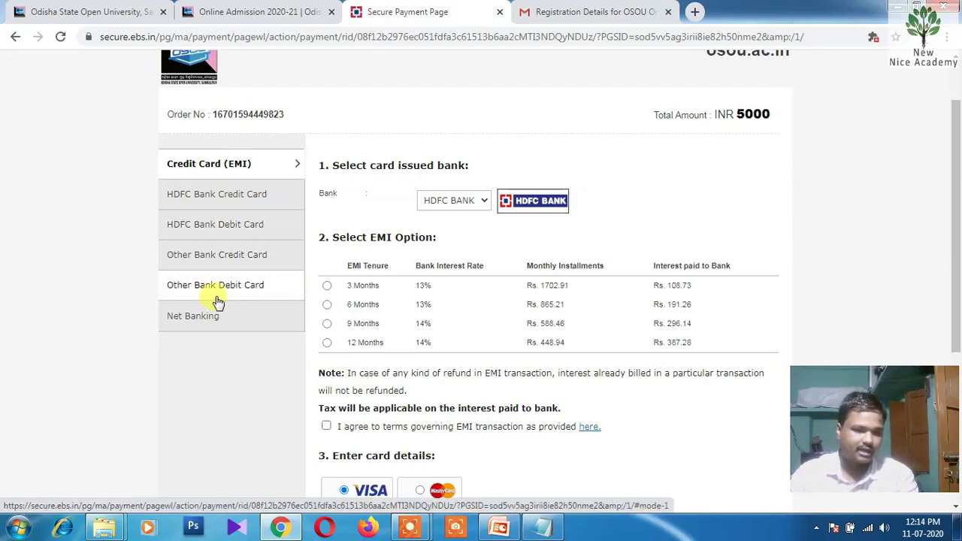
pyautogui.scroll(-1, 288, 314)
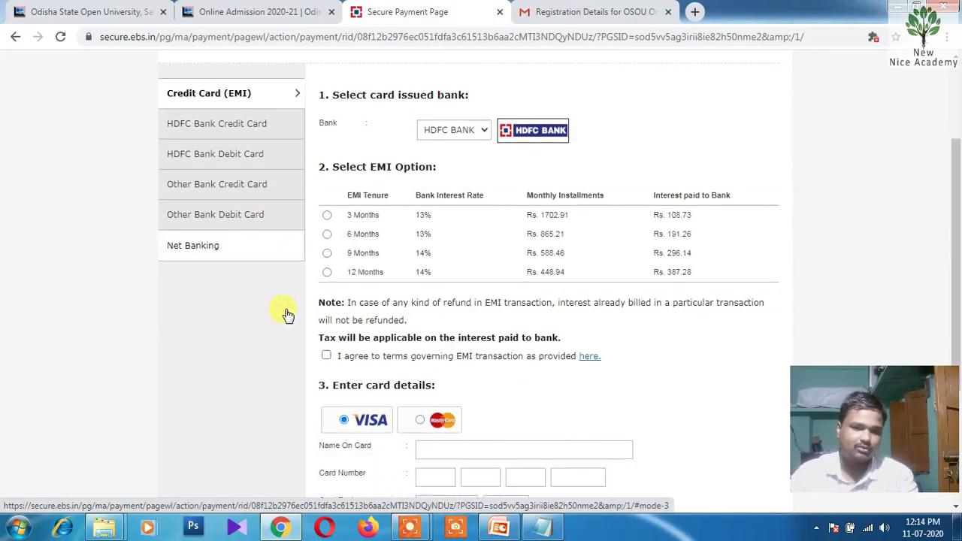
pyautogui.scroll(-2, 286, 311)
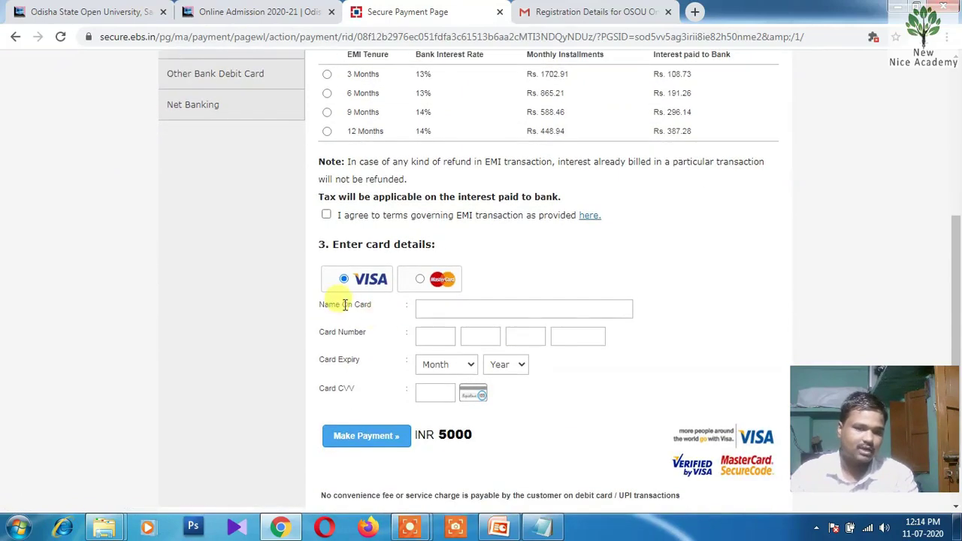
pyautogui.scroll(3, 423, 314)
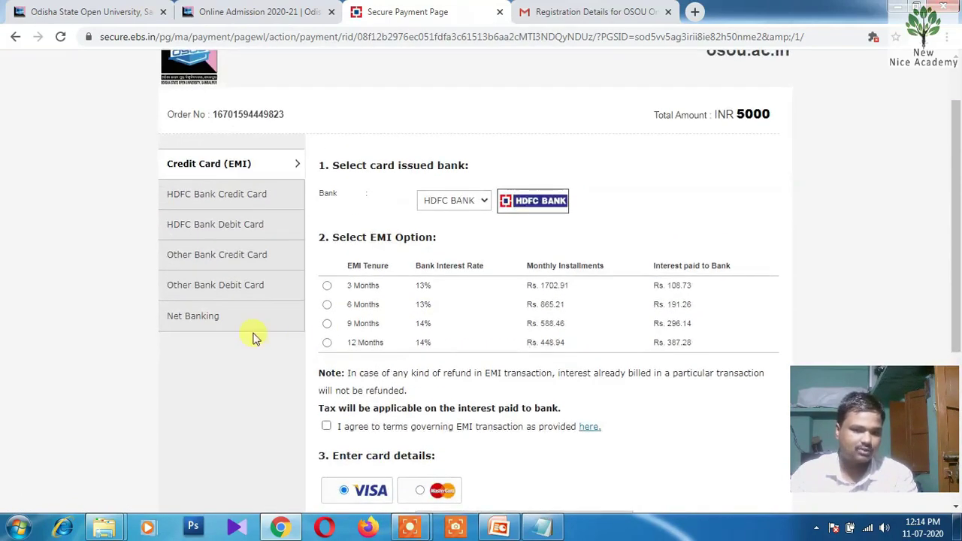
# Move through Other Bank Debit Card to Net Banking and open the Bank list
pyautogui.click(210, 287)
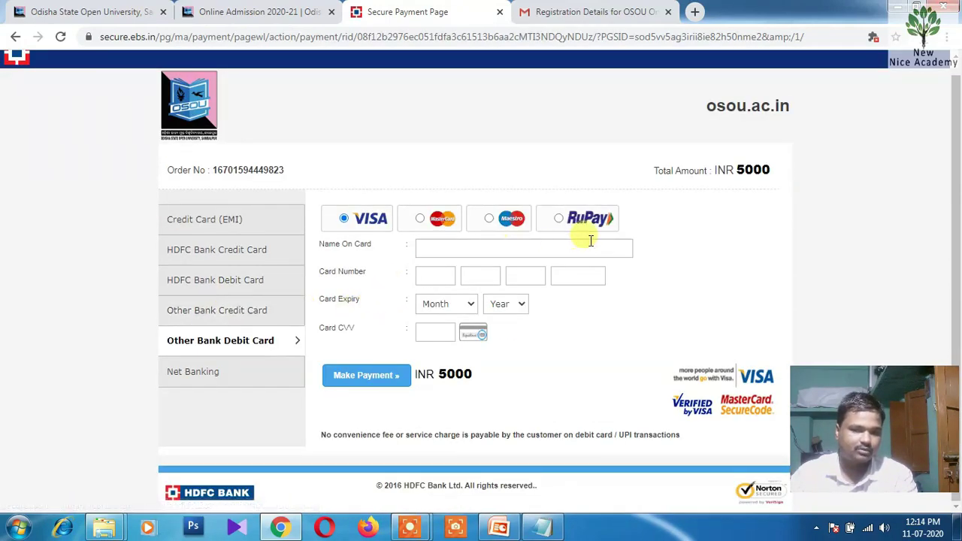
pyautogui.click(192, 371)
pyautogui.click(466, 248)
pyautogui.scroll(-4, 430, 388)
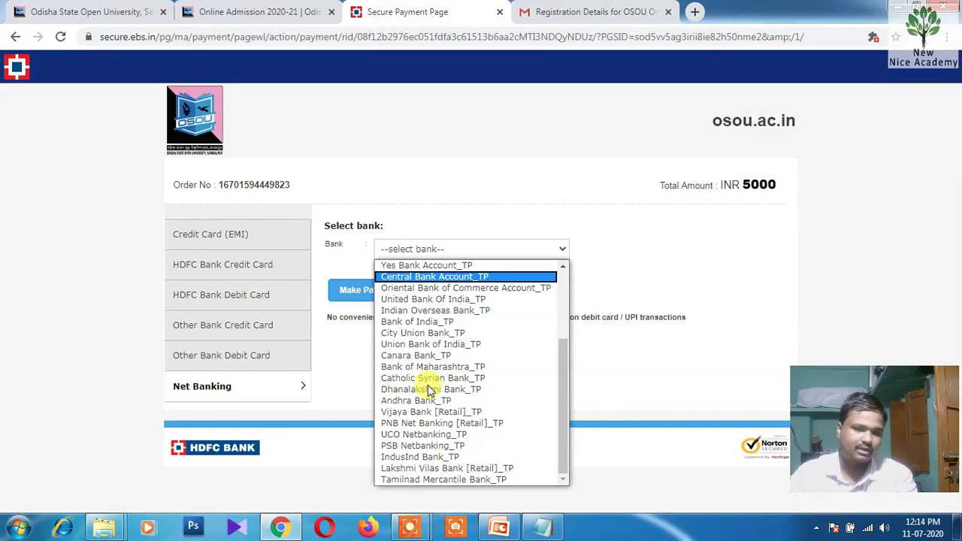
# Select State Bank of India Netbanking_TP and make the payment, showing the 5011.80 fee summary
pyautogui.scroll(4, 429, 389)
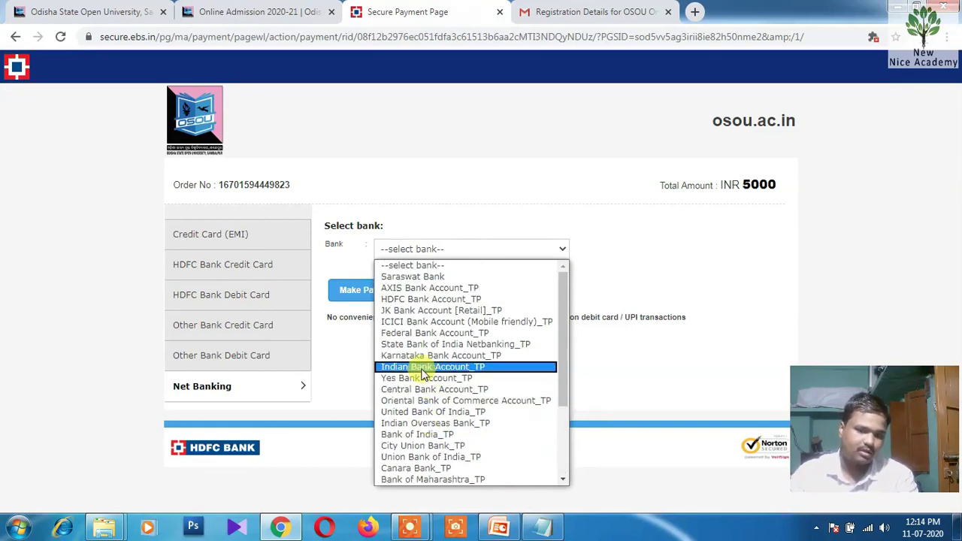
pyautogui.scroll(-3, 432, 425)
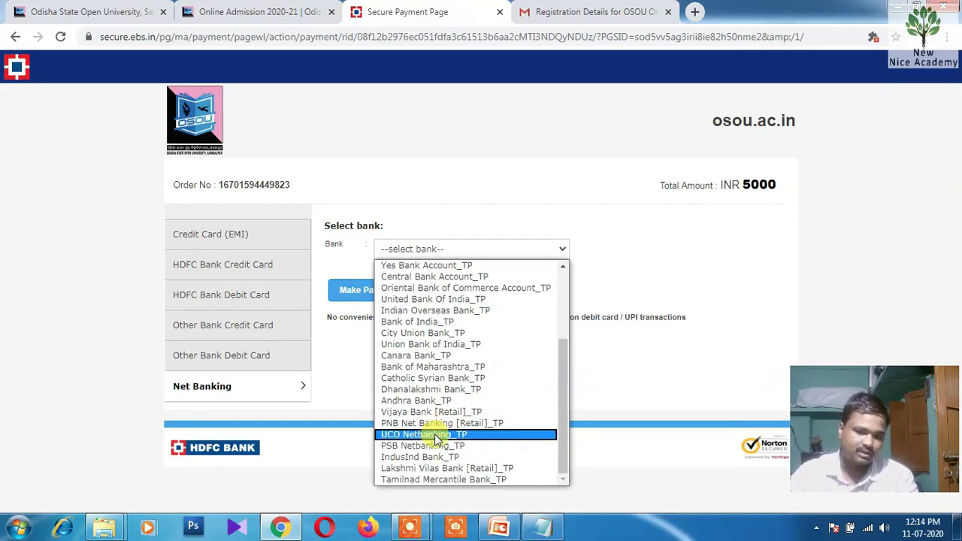
pyautogui.scroll(3, 434, 425)
pyautogui.press('s')
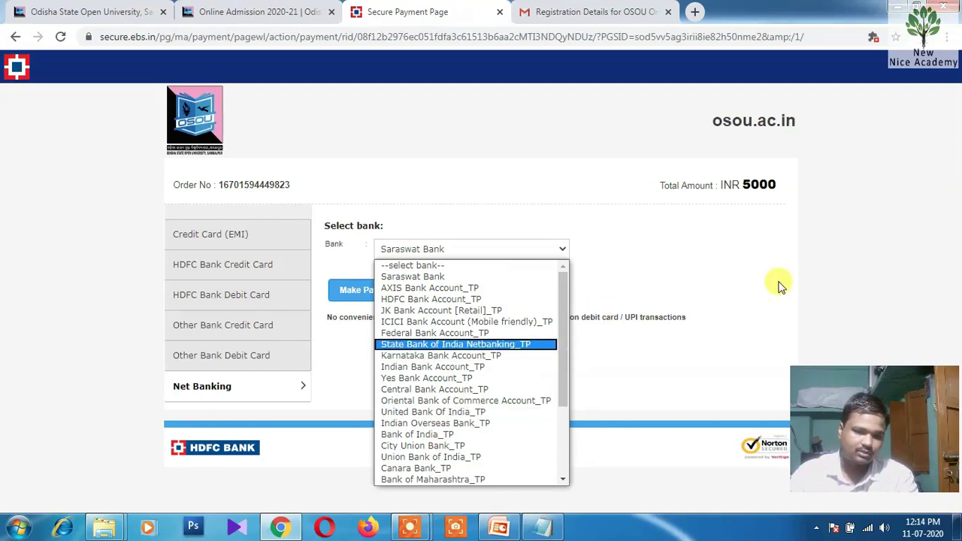
pyautogui.press('s')
pyautogui.press('s')
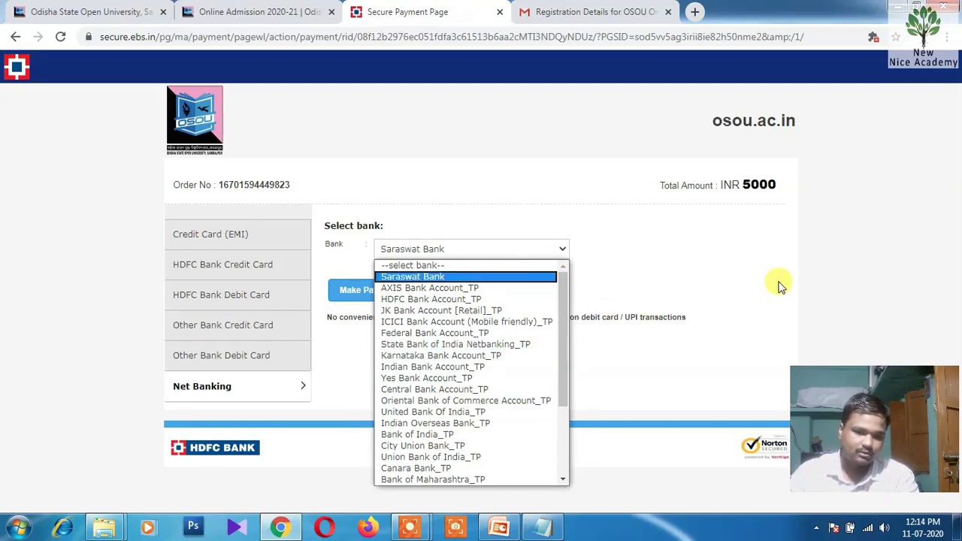
pyautogui.press('s')
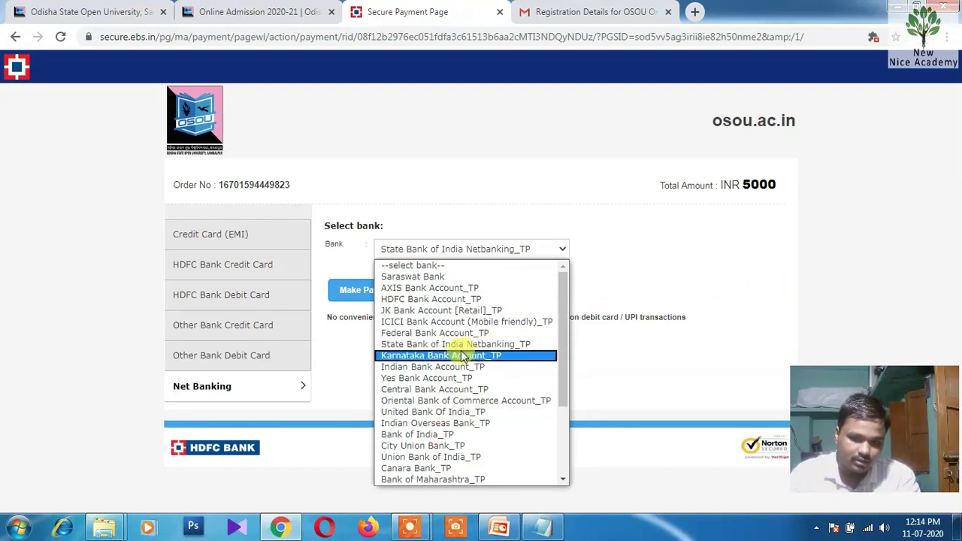
pyautogui.click(456, 347)
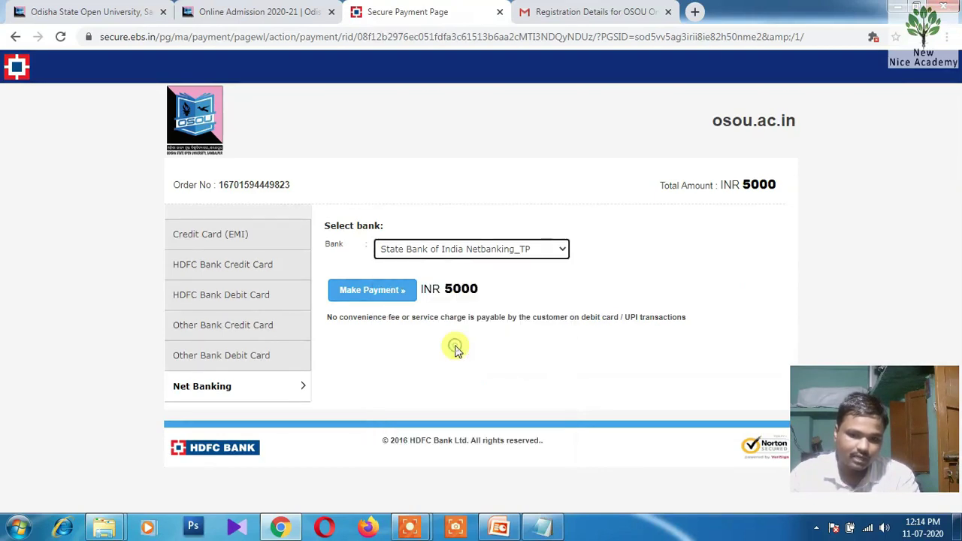
pyautogui.click(369, 297)
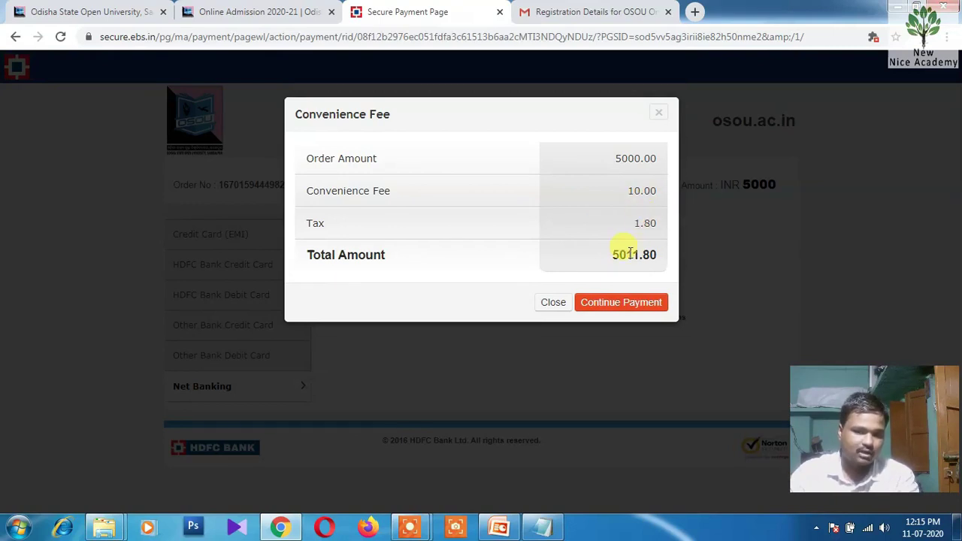
# Close the convenience fee summary and cycle through the card tabs to Other Bank Debit Card
pyautogui.click(553, 304)
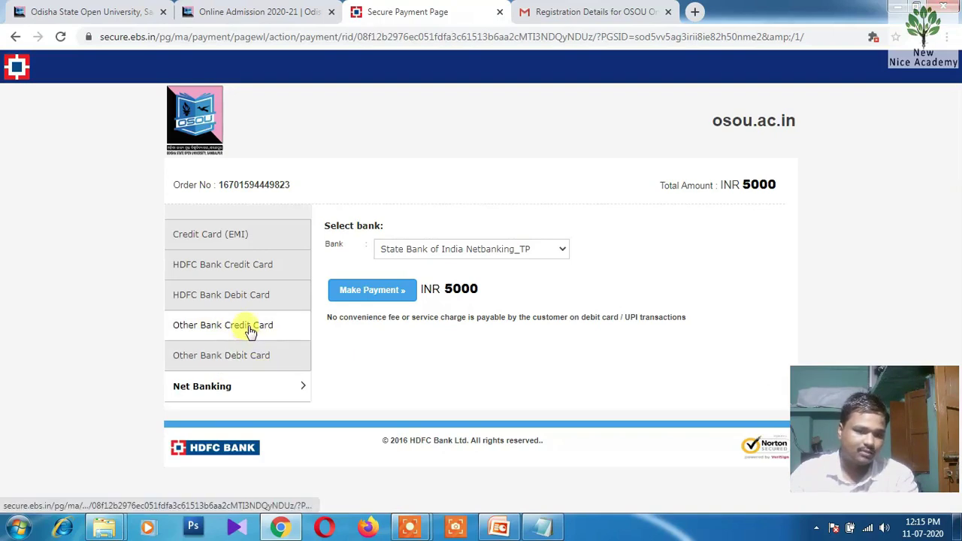
pyautogui.click(253, 296)
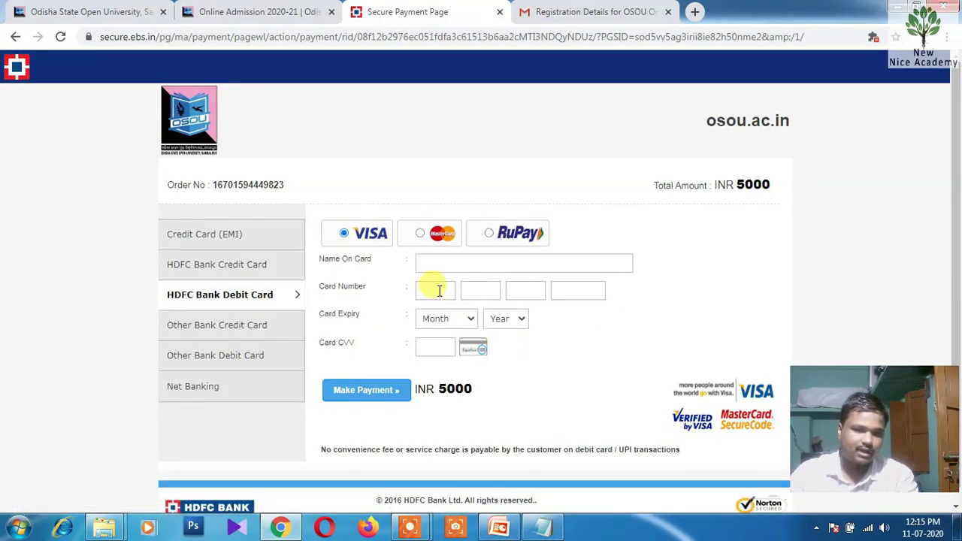
pyautogui.click(440, 262)
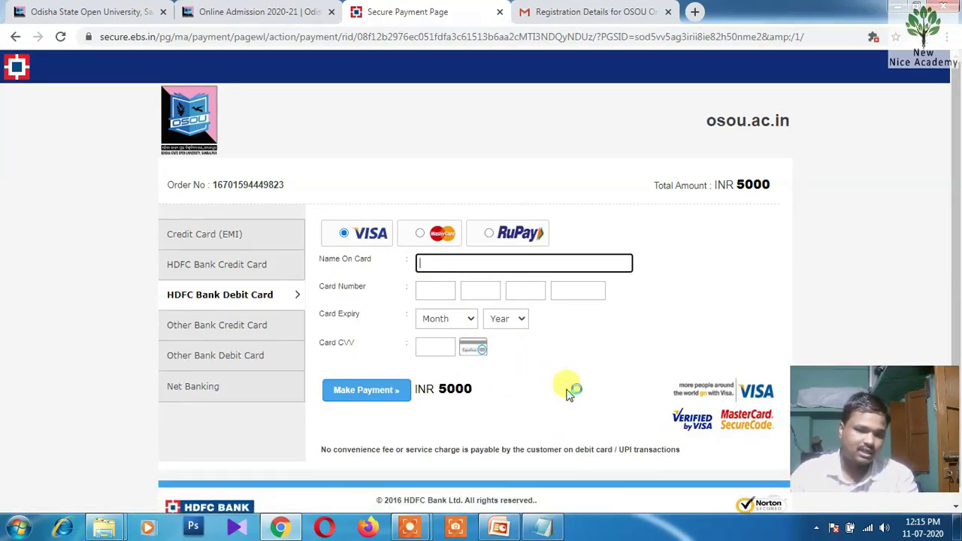
pyautogui.click(238, 329)
pyautogui.click(242, 358)
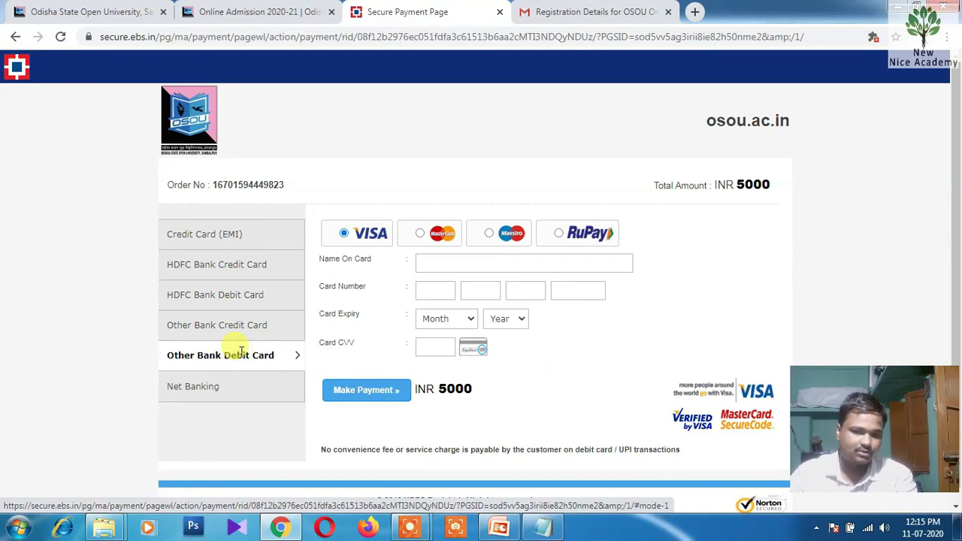